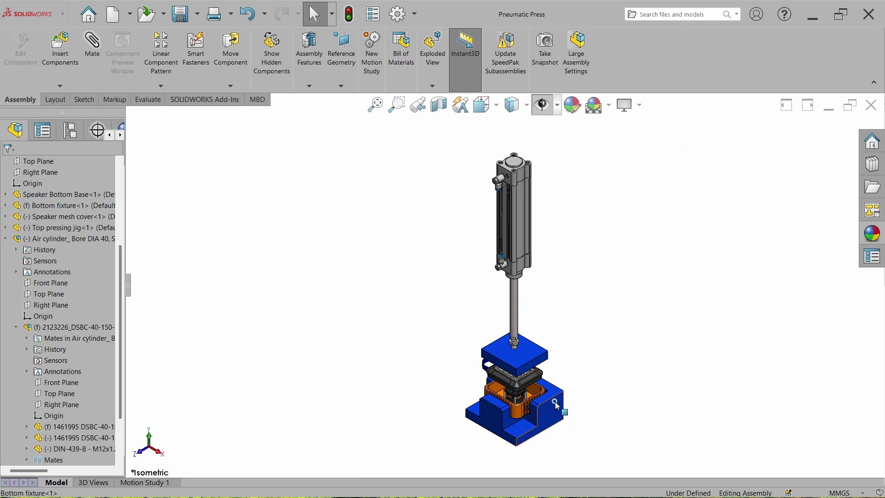
Turn the view normal to the Bottom fixture face and begin a freehand markup
{"action": "left_click", "coordinate": [555, 402]}
{"action": "left_click", "coordinate": [639, 379]}
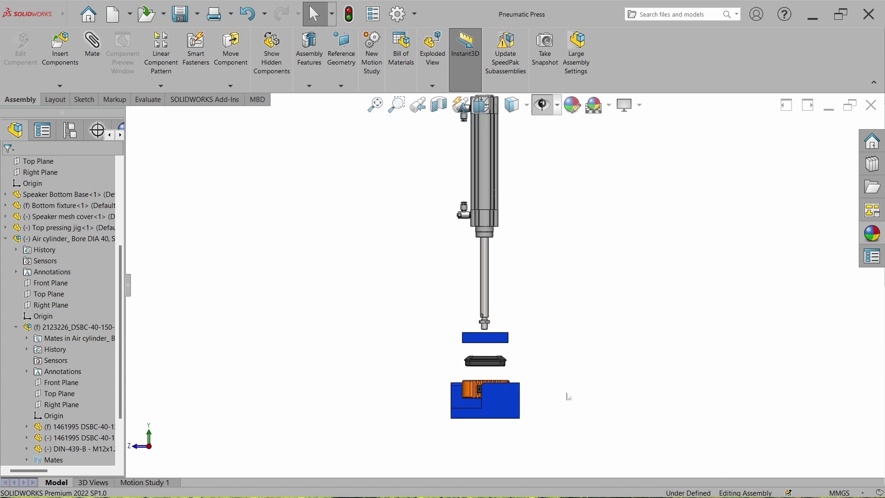
{"action": "left_click", "coordinate": [119, 99]}
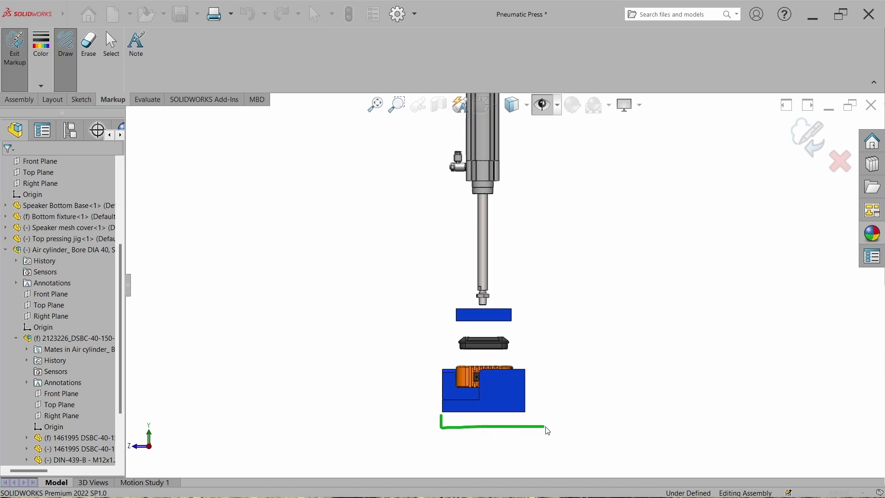
Draw the green base, side column and top plate lines, erase the stray stroke, and save
{"action": "left_click_drag", "start_coordinate": [546, 427], "coordinate": [554, 427]}
{"action": "left_click_drag", "start_coordinate": [442, 414], "coordinate": [496, 416]}
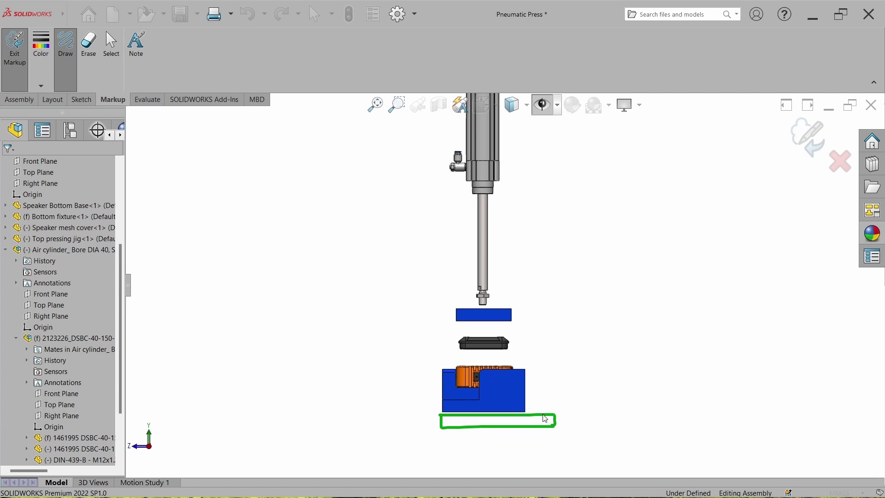
{"action": "left_click_drag", "start_coordinate": [543, 300], "coordinate": [543, 228]}
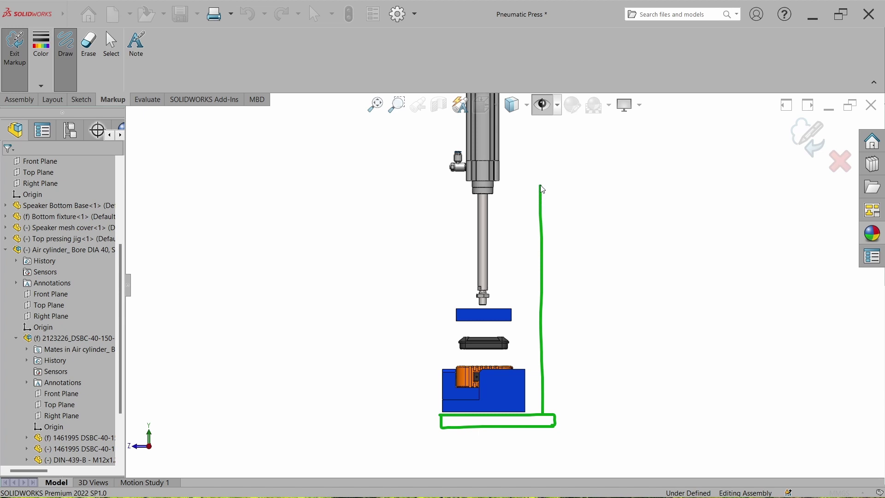
{"action": "left_click_drag", "start_coordinate": [551, 188], "coordinate": [552, 414]}
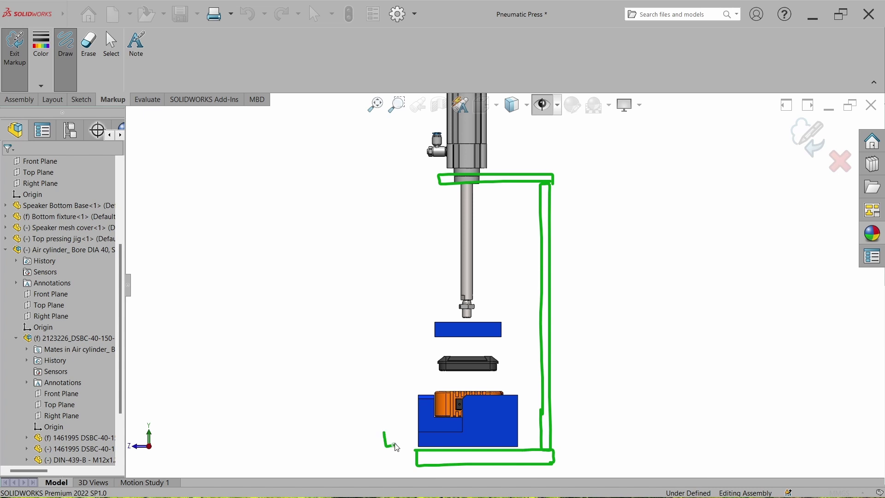
{"action": "left_click_drag", "start_coordinate": [394, 461], "coordinate": [382, 348]}
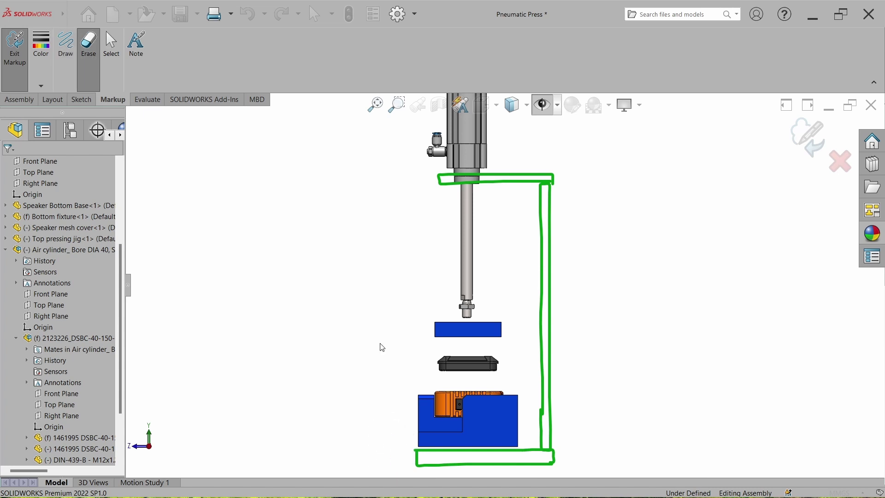
{"action": "left_click", "coordinate": [792, 141]}
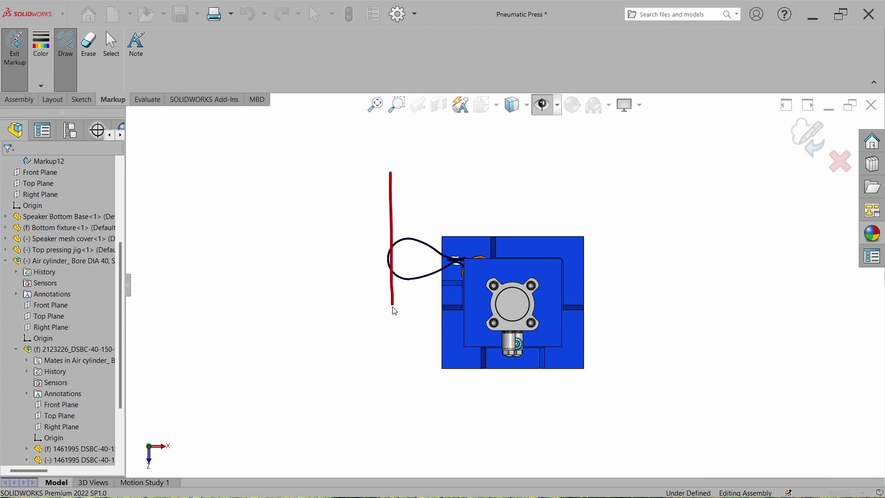
Draw a red plate box around the fixture and switch the markup colour to green
{"action": "left_click_drag", "start_coordinate": [398, 384], "coordinate": [625, 382]}
{"action": "mouse_move", "coordinate": [391, 170]}
{"action": "left_mouse_down"}
{"action": "mouse_move", "coordinate": [540, 169]}
{"action": "mouse_move", "coordinate": [634, 301]}
{"action": "mouse_move", "coordinate": [638, 385]}
{"action": "left_mouse_up"}
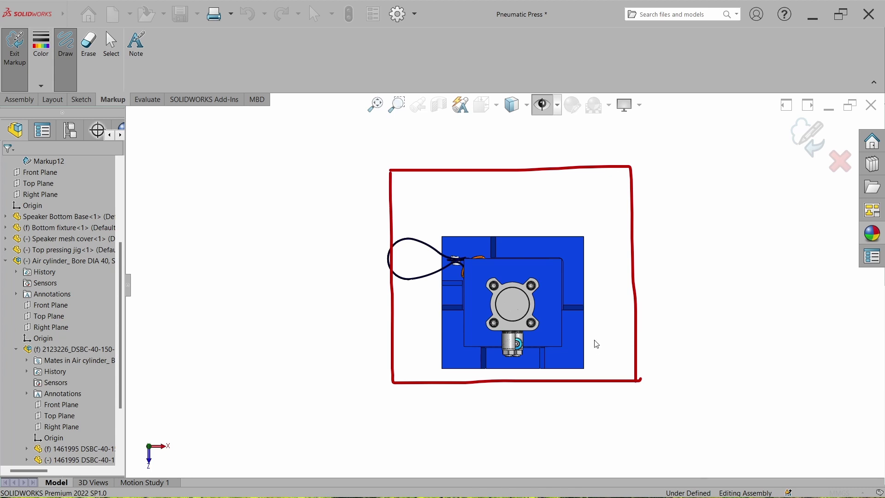
{"action": "left_click", "coordinate": [41, 44]}
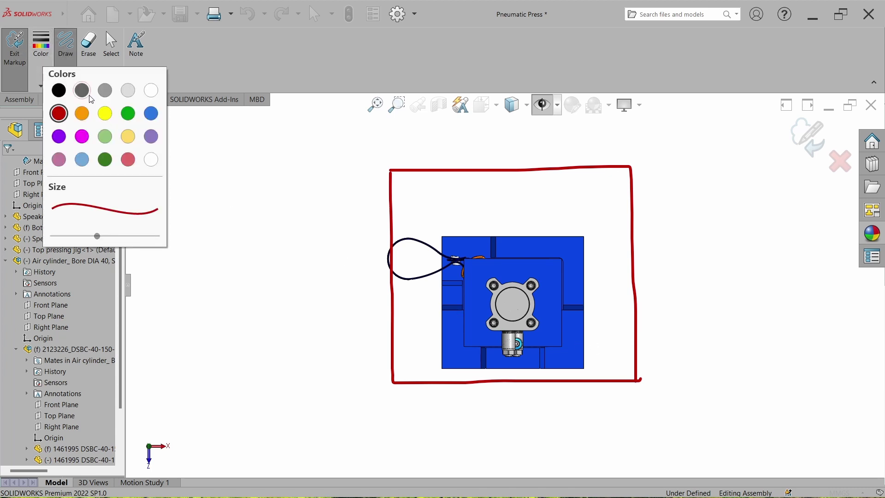
{"action": "left_click", "coordinate": [128, 111]}
Sketch the fixture's 145 width and 135 height dimensions
{"action": "mouse_move", "coordinate": [444, 392]}
{"action": "left_mouse_down"}
{"action": "mouse_move", "coordinate": [445, 405]}
{"action": "mouse_move", "coordinate": [583, 404]}
{"action": "left_mouse_up"}
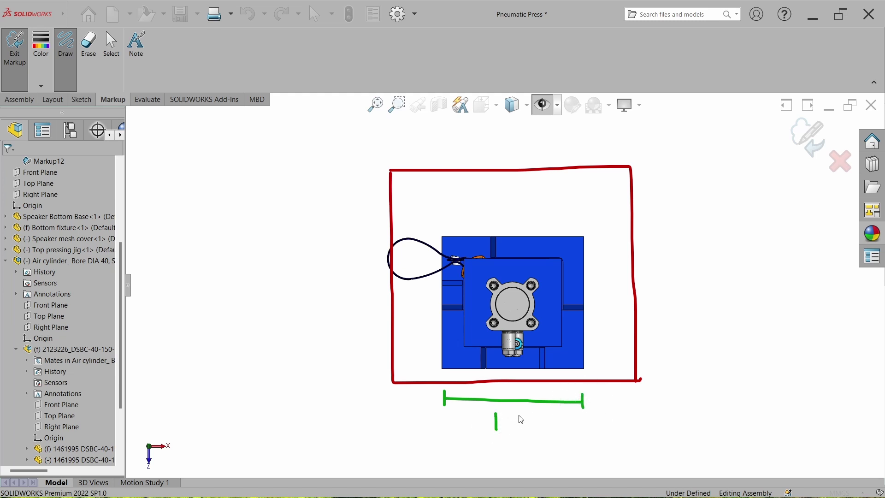
{"action": "left_click_drag", "start_coordinate": [514, 414], "coordinate": [512, 424]}
{"action": "left_click_drag", "start_coordinate": [601, 235], "coordinate": [606, 369]}
{"action": "mouse_move", "coordinate": [574, 323]}
{"action": "left_mouse_down"}
{"action": "mouse_move", "coordinate": [572, 350]}
{"action": "mouse_move", "coordinate": [582, 346]}
{"action": "left_mouse_up"}
{"action": "left_click_drag", "start_coordinate": [599, 310], "coordinate": [602, 349]}
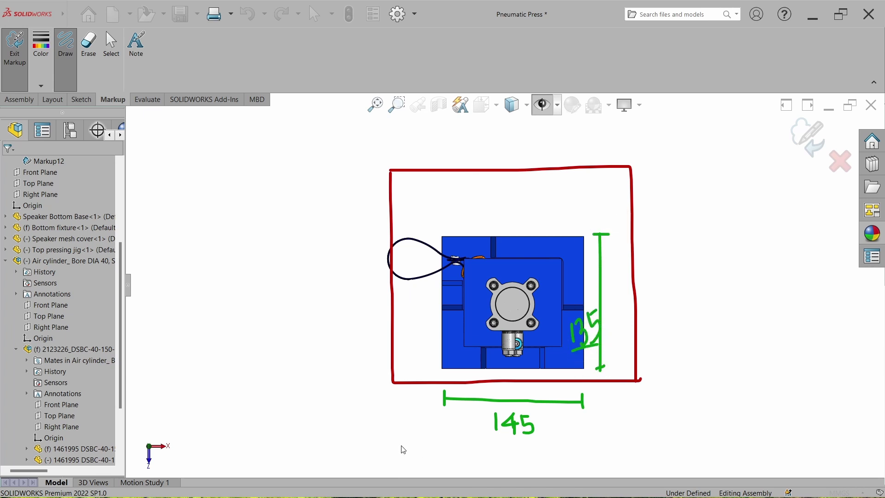
Add the 200 plate dimensions below and beside the box and a 14 mm note
{"action": "left_click_drag", "start_coordinate": [398, 452], "coordinate": [638, 455]}
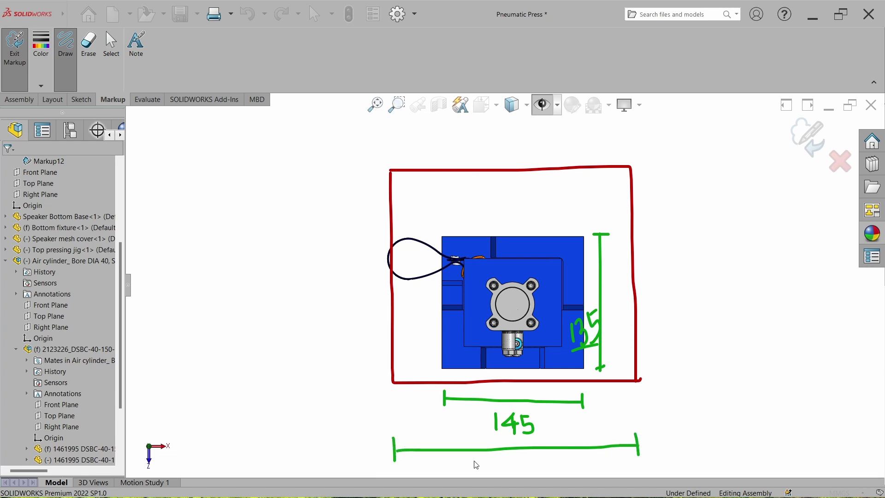
{"action": "left_click_drag", "start_coordinate": [480, 473], "coordinate": [487, 471]}
{"action": "mouse_move", "coordinate": [493, 458]}
{"action": "left_mouse_down"}
{"action": "mouse_move", "coordinate": [494, 468]}
{"action": "mouse_move", "coordinate": [502, 462]}
{"action": "left_mouse_up"}
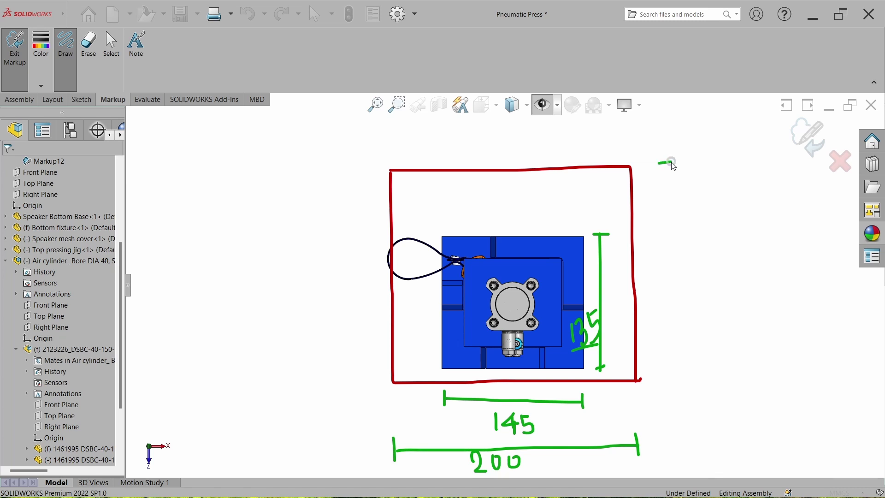
{"action": "mouse_move", "coordinate": [664, 162]}
{"action": "left_mouse_down"}
{"action": "mouse_move", "coordinate": [668, 376]}
{"action": "mouse_move", "coordinate": [677, 372]}
{"action": "left_mouse_up"}
{"action": "mouse_move", "coordinate": [692, 277]}
{"action": "left_mouse_down"}
{"action": "mouse_move", "coordinate": [678, 260]}
{"action": "mouse_move", "coordinate": [695, 291]}
{"action": "mouse_move", "coordinate": [705, 267]}
{"action": "mouse_move", "coordinate": [729, 266]}
{"action": "left_mouse_up"}
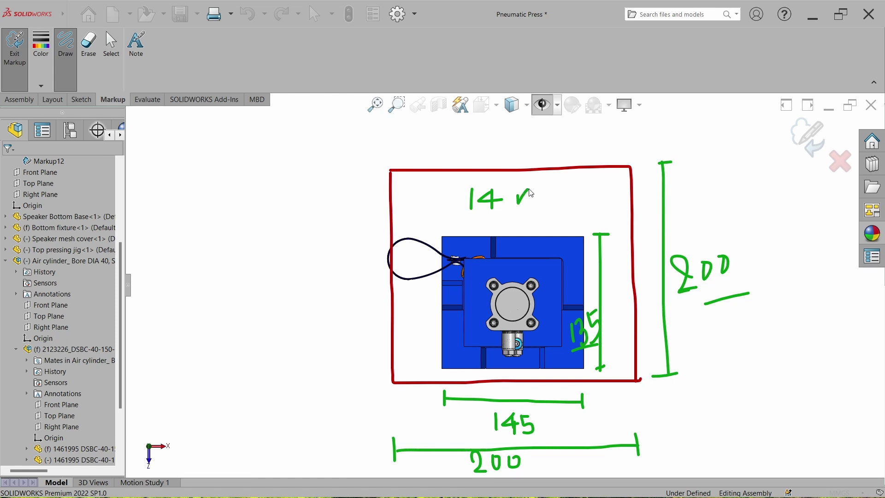
{"action": "left_click_drag", "start_coordinate": [546, 203], "coordinate": [571, 206]}
{"action": "left_click_drag", "start_coordinate": [524, 213], "coordinate": [571, 208]}
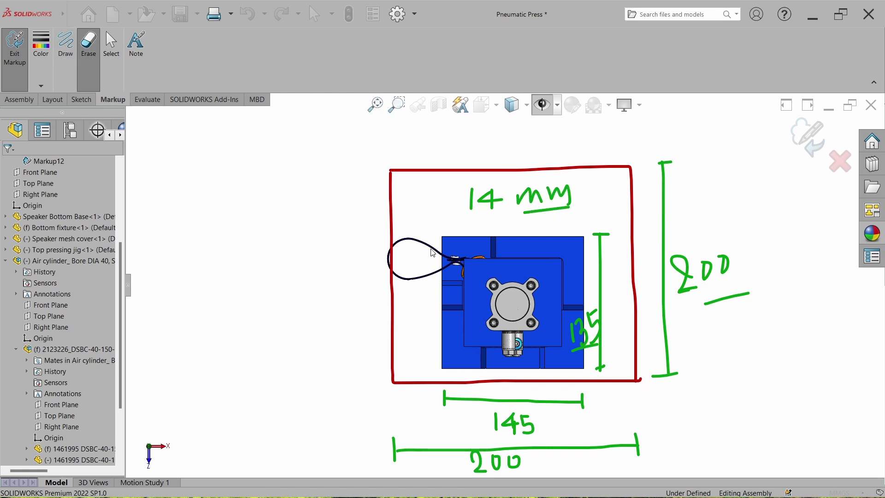
Leave markup, create a new part, and start a sketch on the Top Plane
{"action": "key", "text": "Escape"}
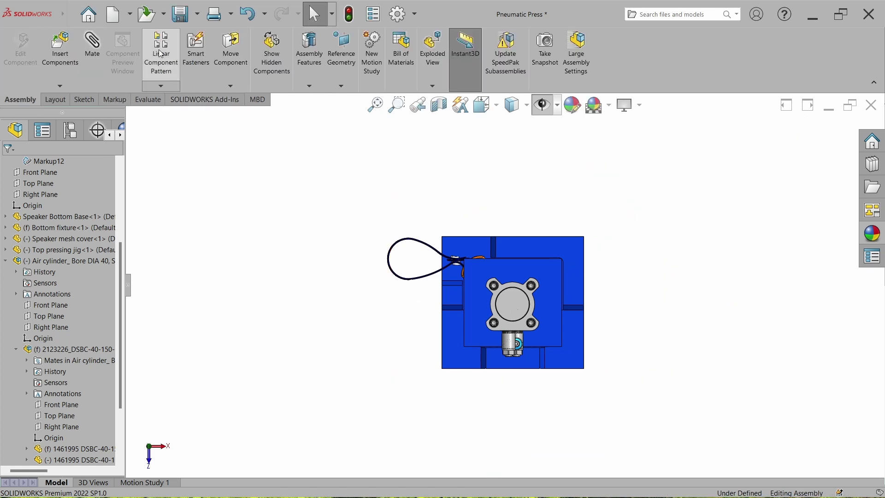
{"action": "key", "text": "ctrl+n"}
{"action": "double_click", "coordinate": [379, 248]}
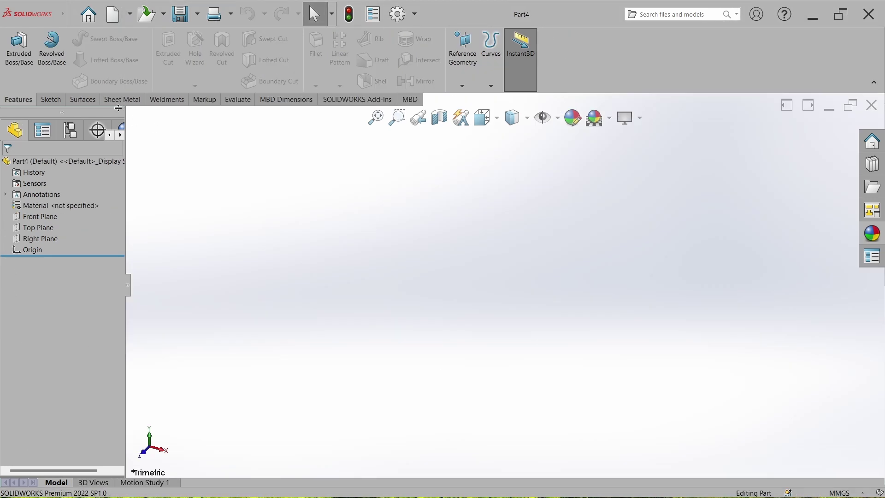
{"action": "left_click", "coordinate": [43, 101]}
{"action": "left_click", "coordinate": [21, 48]}
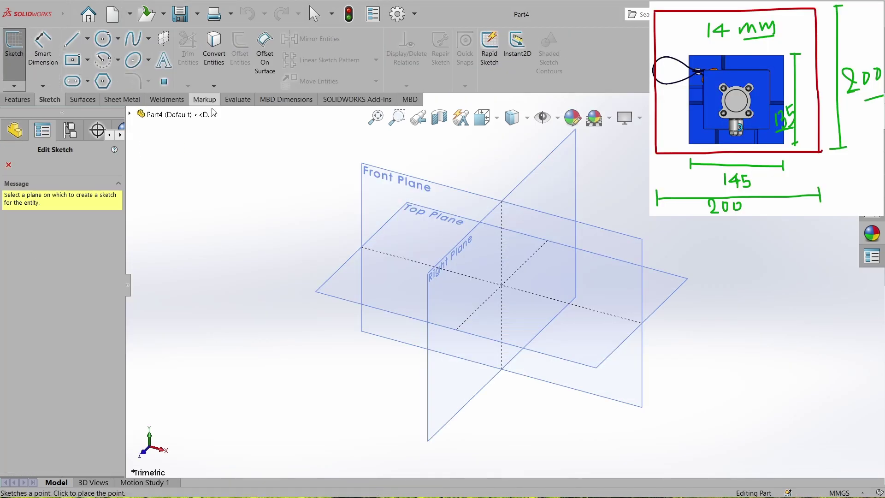
{"action": "left_click", "coordinate": [333, 282]}
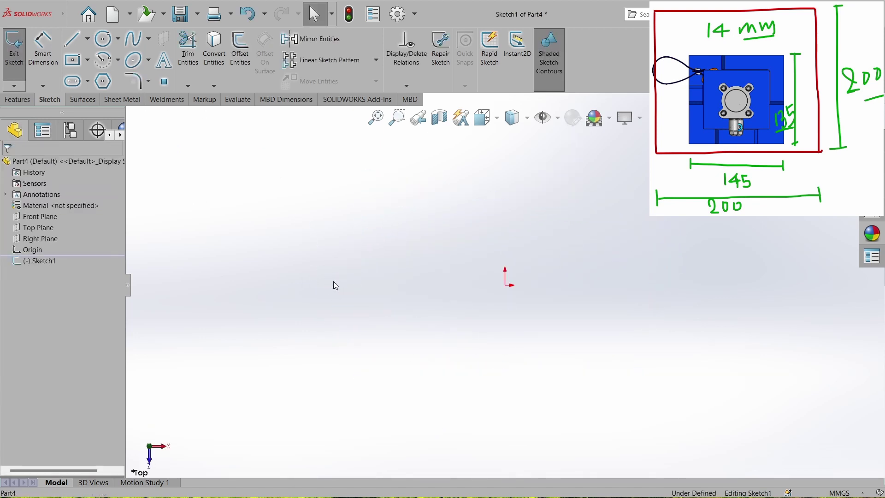
Draw a centre rectangle at the origin and dimension its width to 200 mm
{"action": "left_click", "coordinate": [72, 61]}
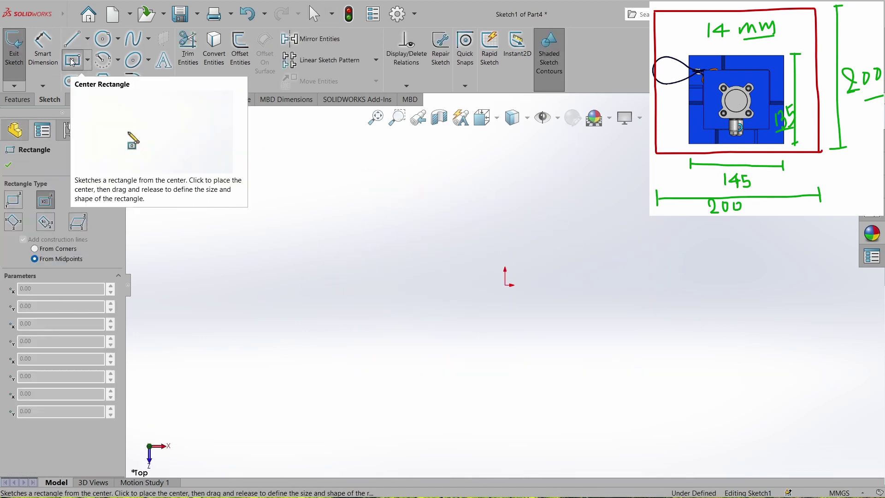
{"action": "left_click_drag", "start_coordinate": [505, 284], "coordinate": [629, 384]}
{"action": "key", "text": "Escape"}
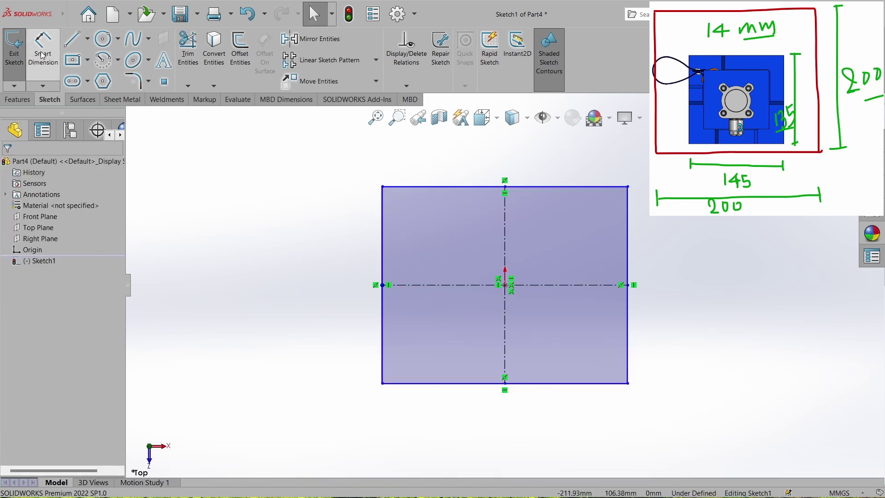
{"action": "left_click", "coordinate": [43, 55]}
{"action": "left_click", "coordinate": [469, 383]}
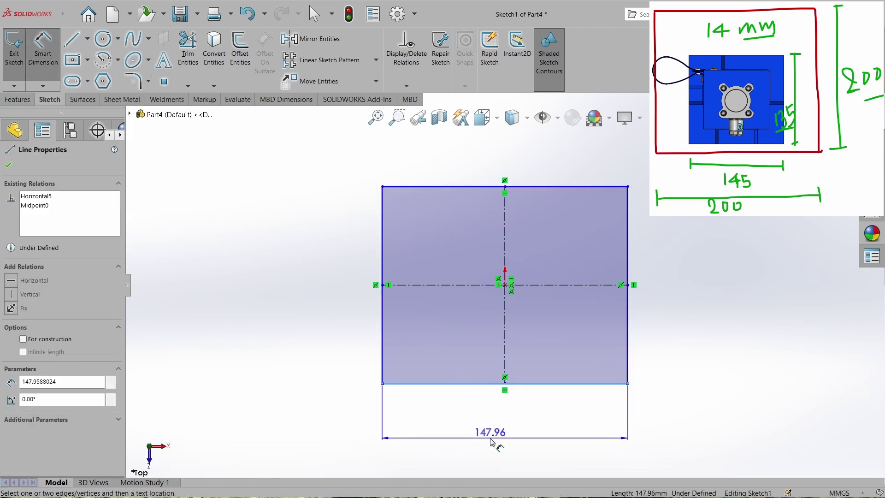
{"action": "left_click", "coordinate": [491, 441]}
{"action": "type", "text": "200"}
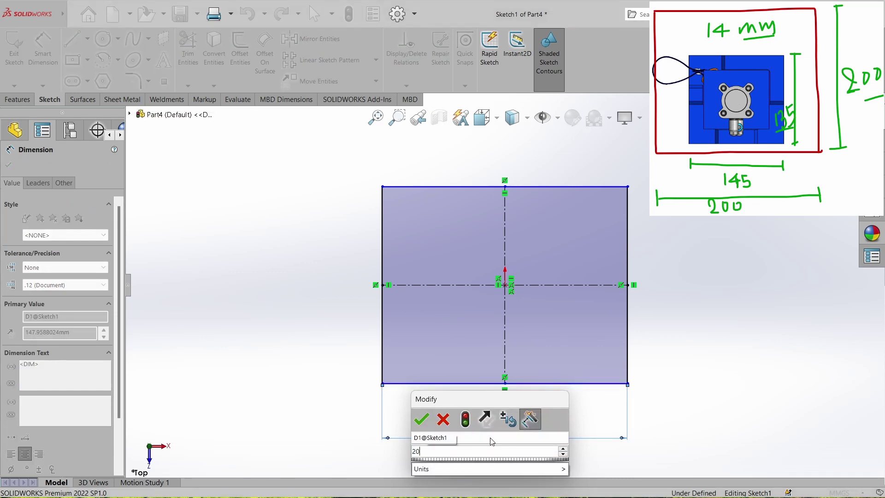
{"action": "key", "text": "Return"}
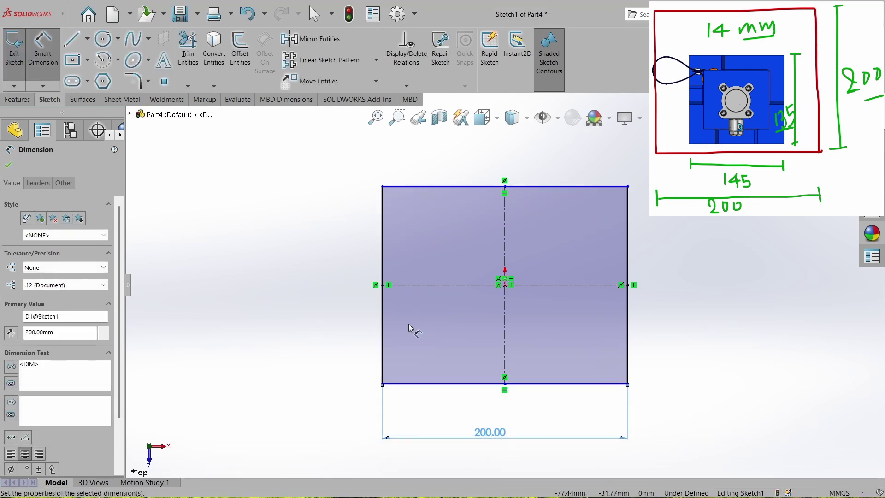
Dimension the rectangle height to 200 mm and exit the sketch
{"action": "left_click", "coordinate": [383, 323]}
{"action": "left_click", "coordinate": [277, 302]}
{"action": "type", "text": "200"}
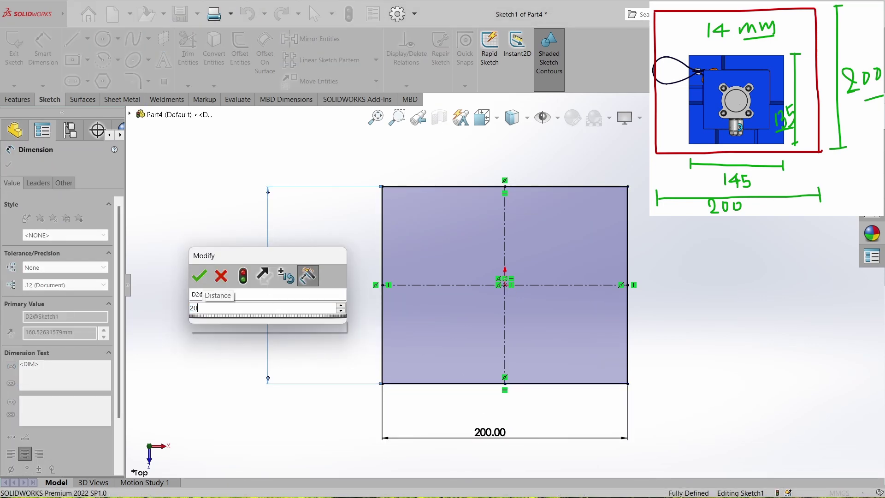
{"action": "key", "text": "Return"}
{"action": "key", "text": "Escape"}
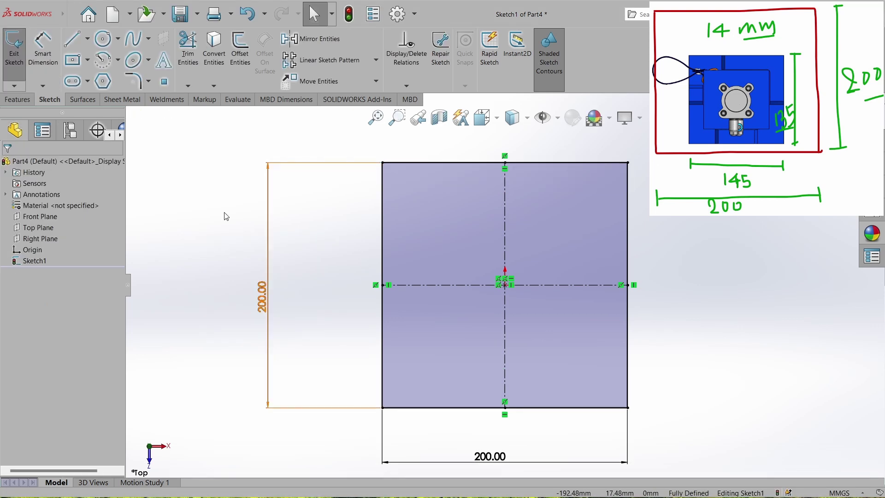
{"action": "left_click", "coordinate": [14, 47]}
{"action": "left_click", "coordinate": [14, 101]}
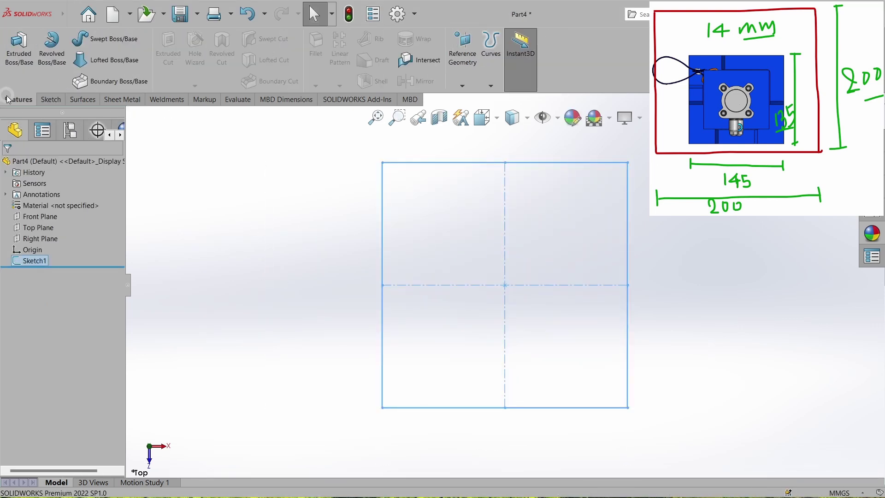
Extrude the square sketch 14 mm thick
{"action": "left_click", "coordinate": [14, 59]}
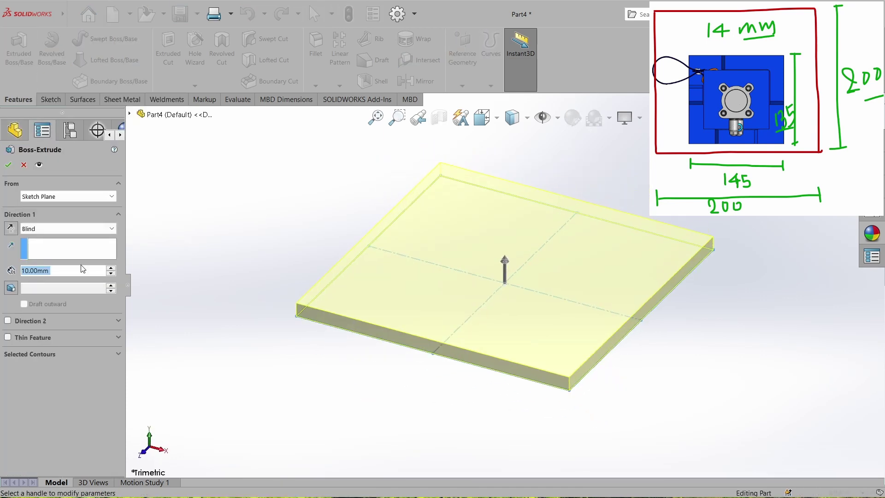
{"action": "type", "text": "14"}
{"action": "key", "text": "Return"}
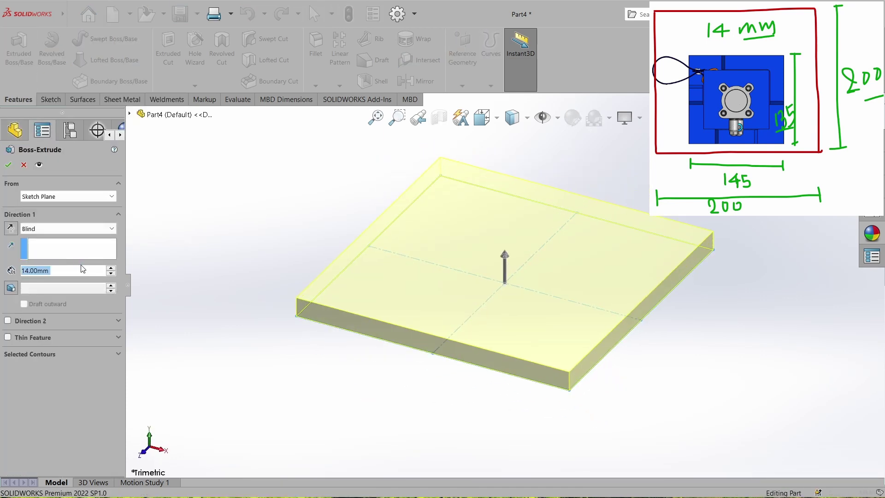
{"action": "left_click", "coordinate": [284, 243]}
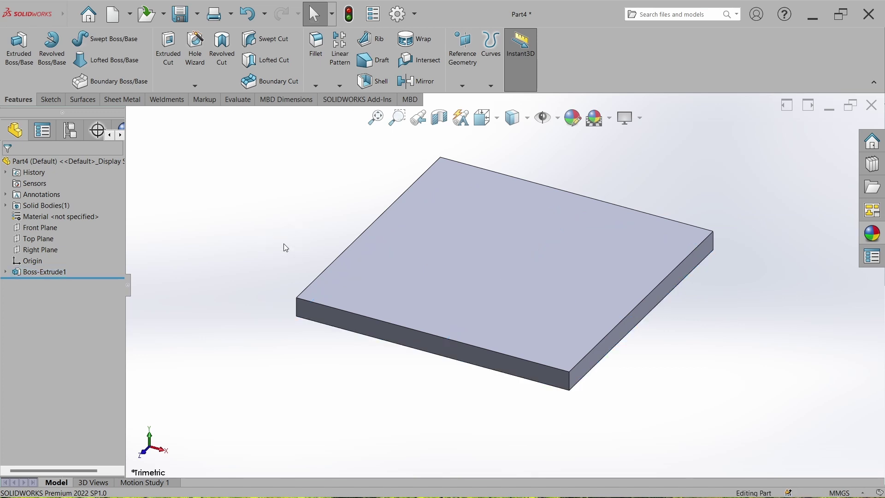
Save the part as 'Base plate' and close its window
{"action": "key", "text": "ctrl+s"}
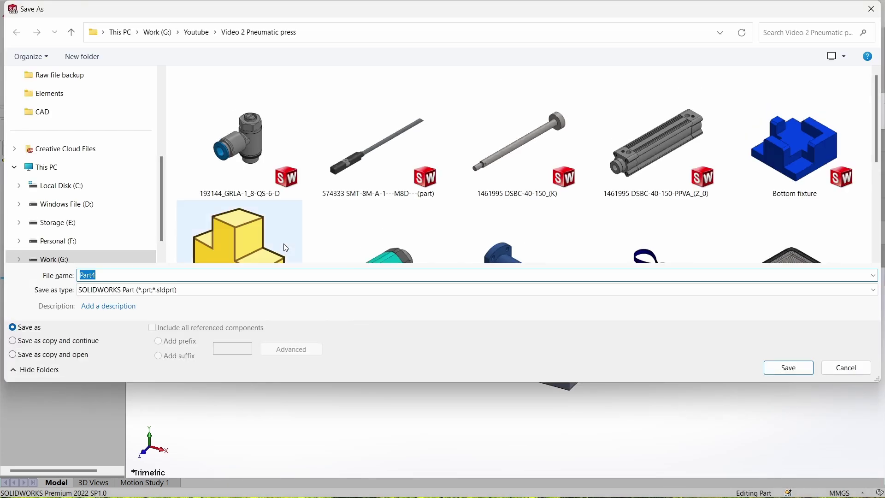
{"action": "type", "text": "Base plate"}
{"action": "key", "text": "Return"}
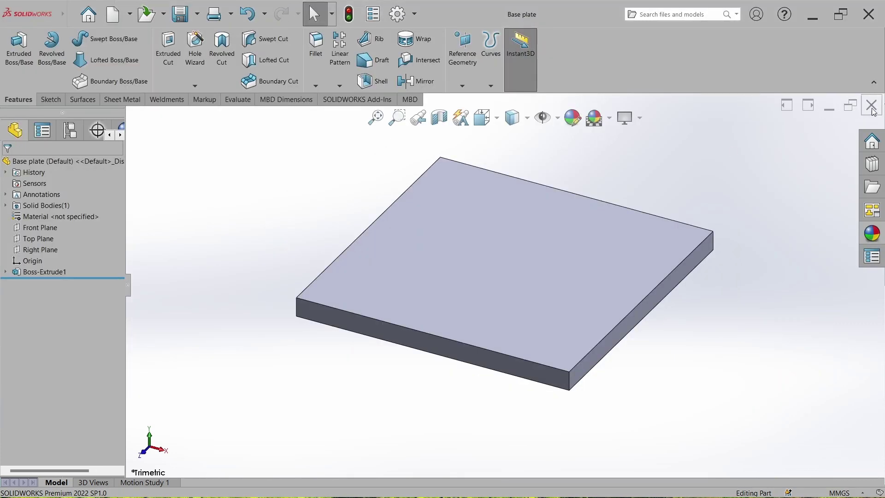
{"action": "left_click", "coordinate": [872, 109]}
Insert the Base plate part into the isometric assembly view beside the press
{"action": "key", "text": "ctrl+7"}
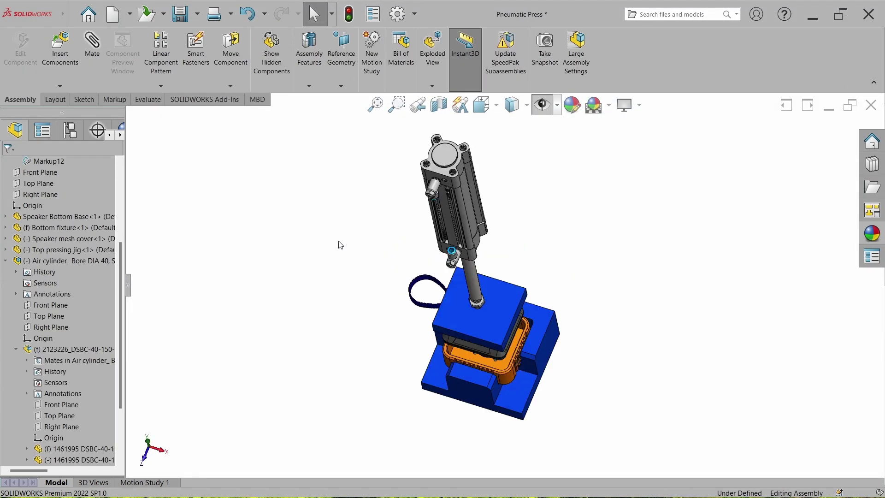
{"action": "left_click", "coordinate": [58, 46]}
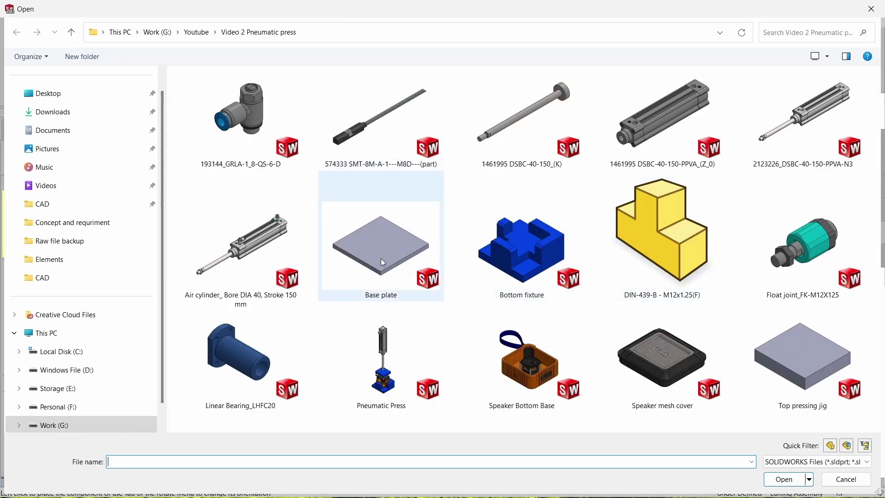
{"action": "double_click", "coordinate": [389, 258]}
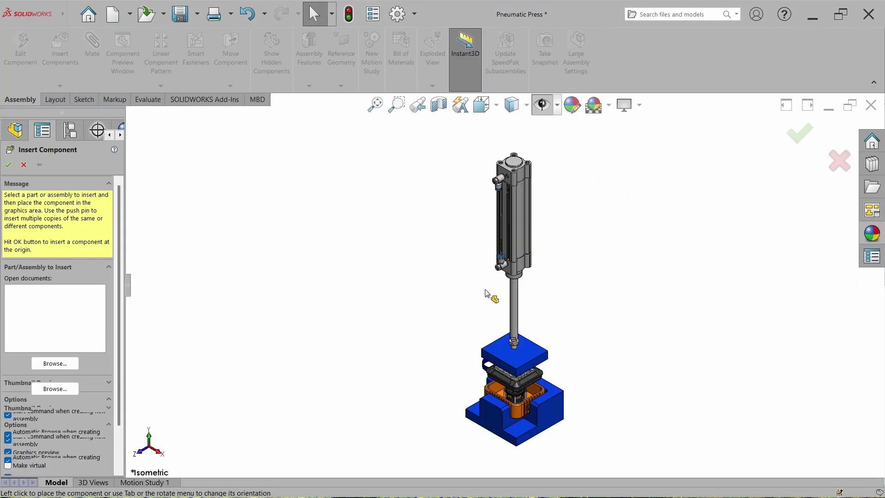
{"action": "scroll", "coordinate": [486, 293], "scroll_direction": "down", "scroll_amount": 3}
{"action": "left_click", "coordinate": [490, 408]}
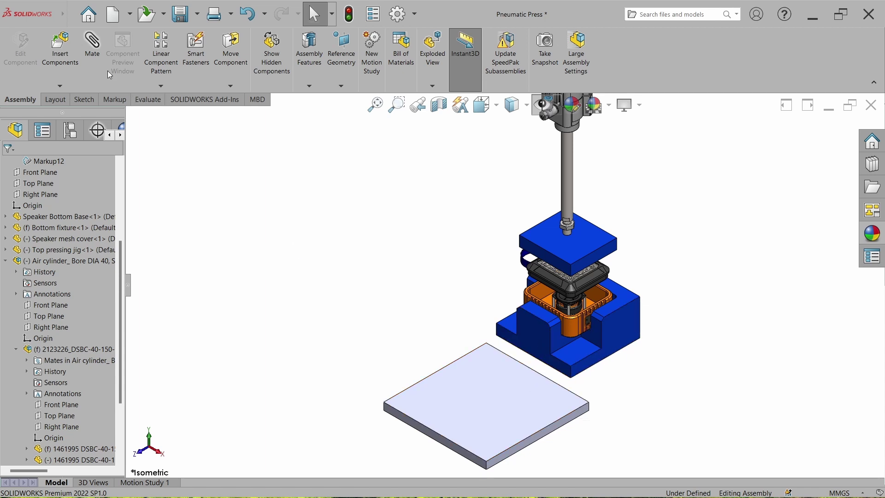
Mate the base plate's top face coincident with the fixture's underside
{"action": "left_click", "coordinate": [95, 57]}
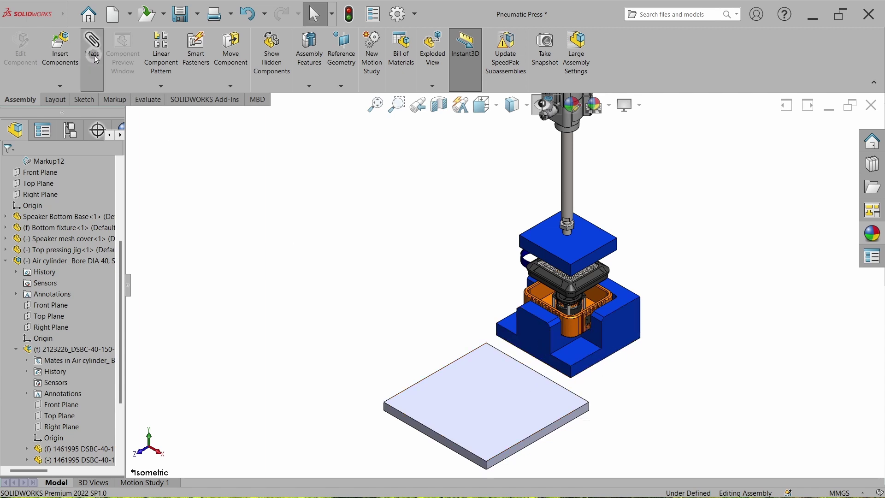
{"action": "left_click", "coordinate": [480, 393]}
{"action": "middle_click_drag", "start_coordinate": [409, 269], "coordinate": [407, 218]}
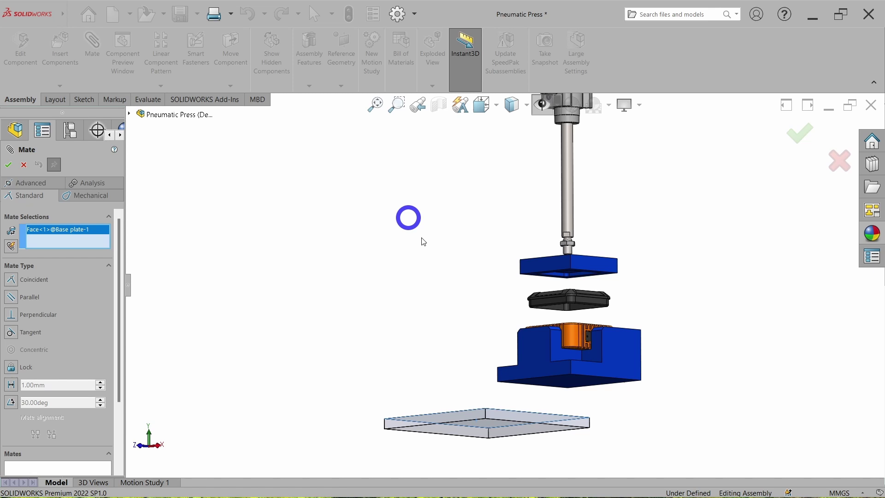
{"action": "left_click", "coordinate": [560, 383]}
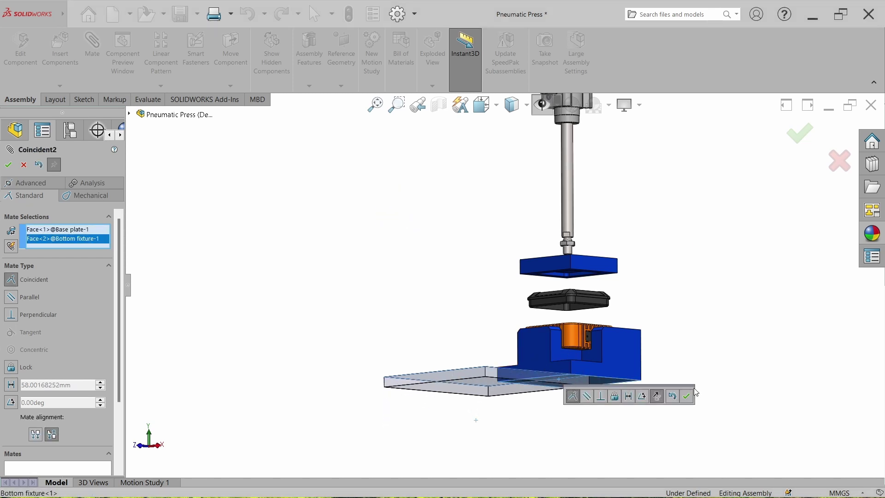
{"action": "left_click", "coordinate": [687, 396]}
Add a coincident mate aligning a fixture side face with the plate's side face
{"action": "middle_click_drag", "start_coordinate": [540, 300], "coordinate": [538, 349]}
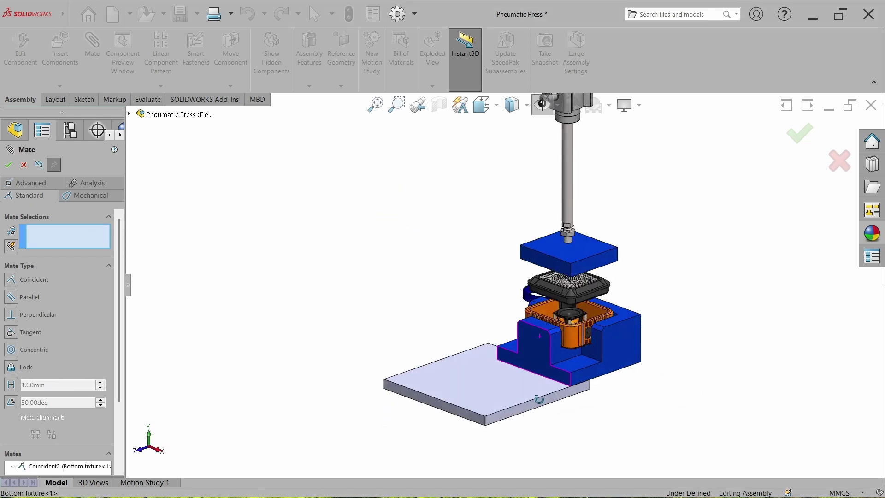
{"action": "left_click", "coordinate": [539, 347]}
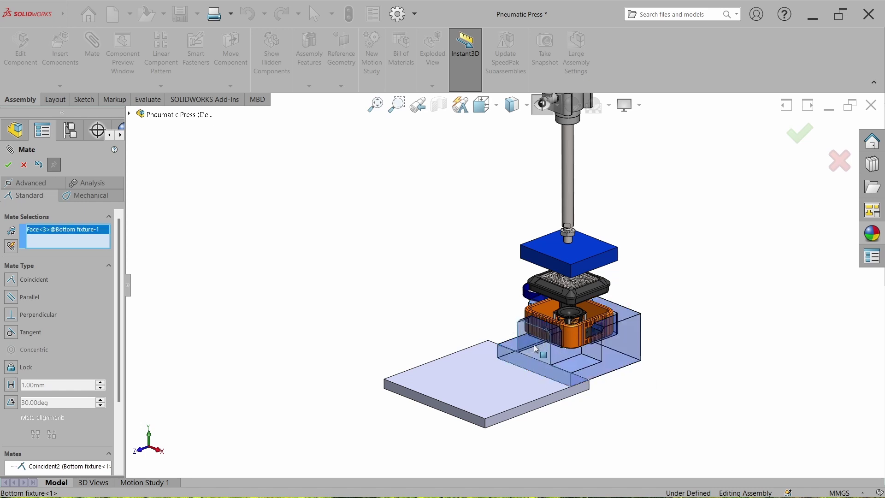
{"action": "left_click", "coordinate": [446, 407]}
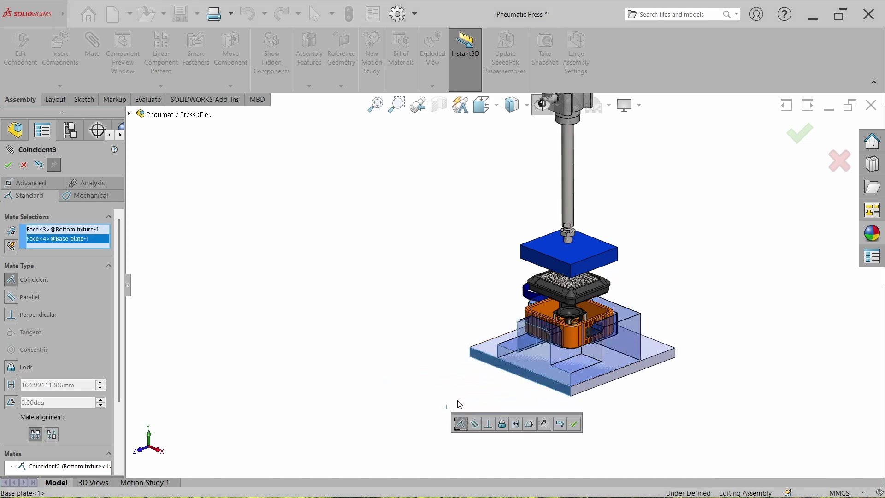
{"action": "left_click", "coordinate": [574, 423]}
{"action": "scroll", "coordinate": [618, 375], "scroll_direction": "down", "scroll_amount": 3}
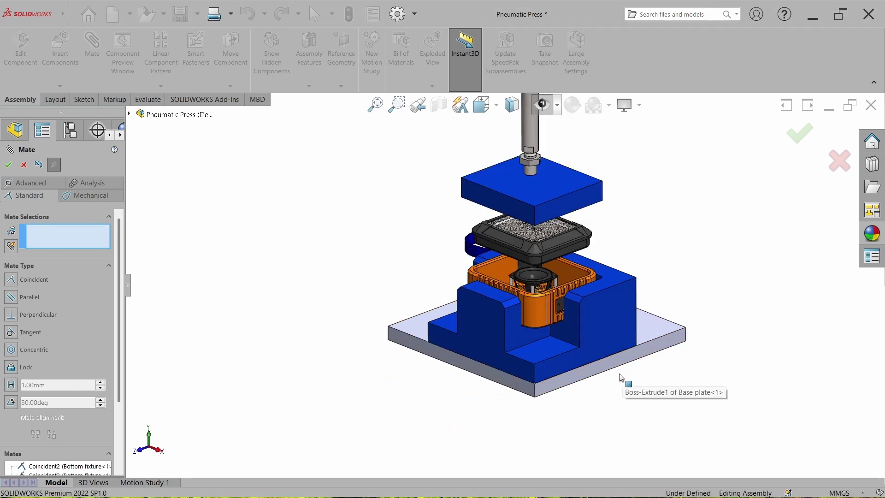
{"action": "left_click_drag", "start_coordinate": [460, 370], "coordinate": [474, 377]}
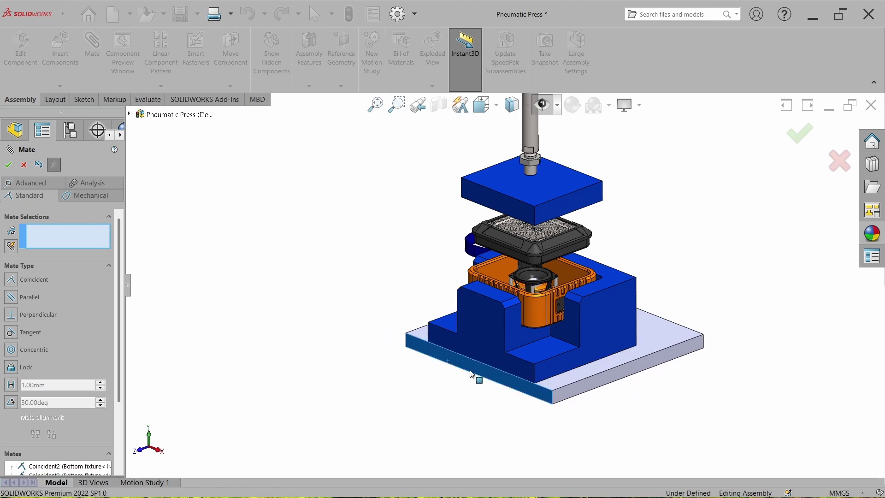
Add a Width mate centring the fixture's side faces between the plate's side faces
{"action": "left_click", "coordinate": [13, 183]}
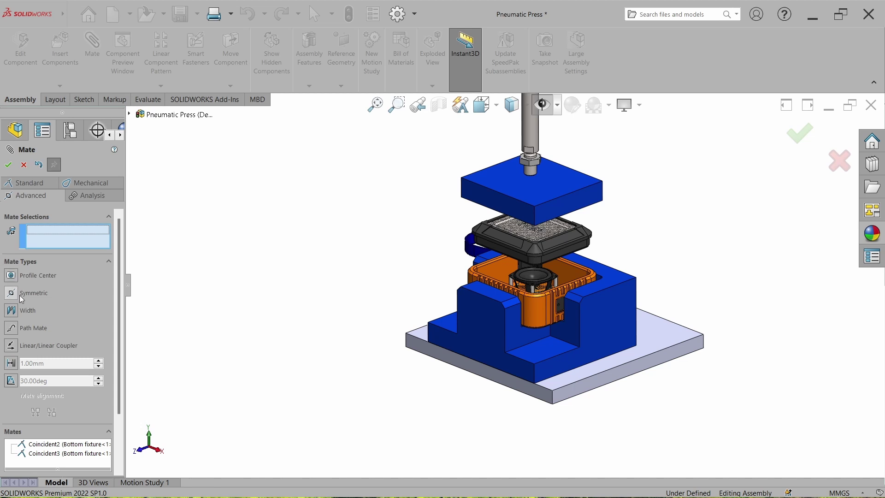
{"action": "left_click", "coordinate": [11, 312]}
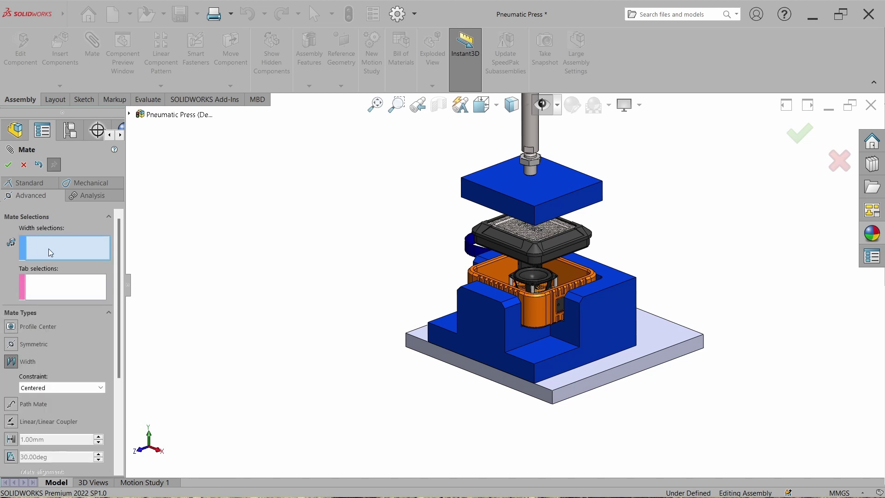
{"action": "left_click", "coordinate": [602, 337]}
{"action": "middle_click_drag", "start_coordinate": [602, 337], "coordinate": [560, 336]}
{"action": "left_click", "coordinate": [381, 310]}
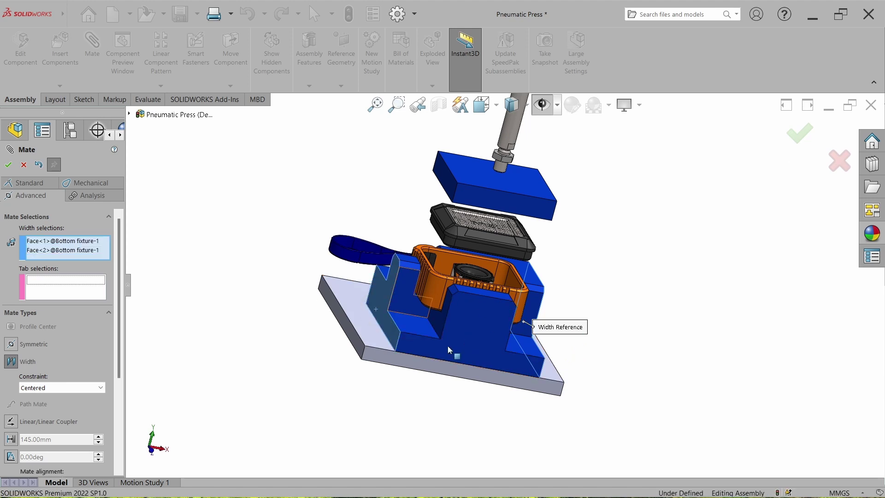
{"action": "left_click", "coordinate": [352, 340]}
{"action": "middle_click_drag", "start_coordinate": [464, 379], "coordinate": [593, 381]}
{"action": "left_click", "coordinate": [582, 376]}
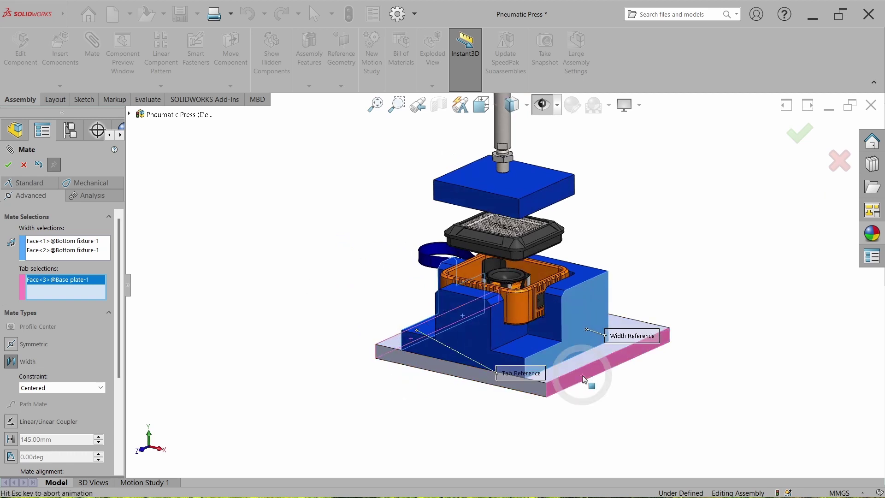
{"action": "left_click", "coordinate": [4, 168]}
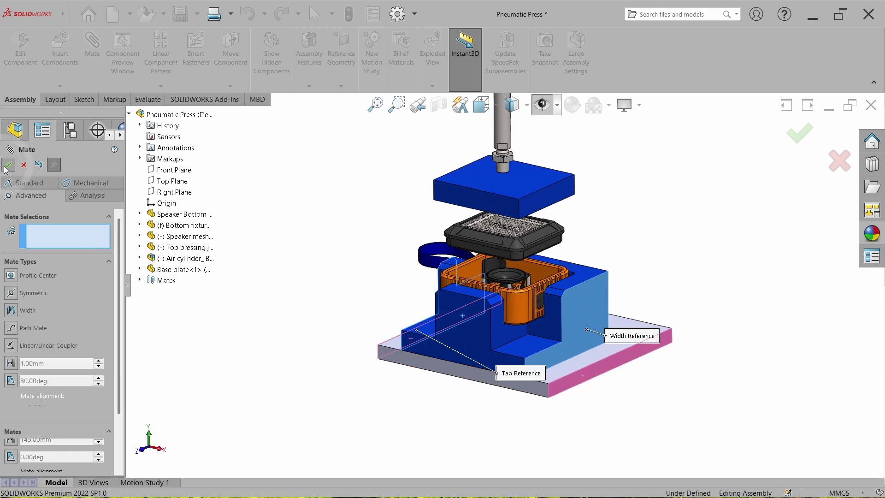
{"action": "left_click", "coordinate": [595, 335]}
Face the fixture straight on and mark red heights 150 and 70 with an arrow
{"action": "left_click", "coordinate": [669, 299]}
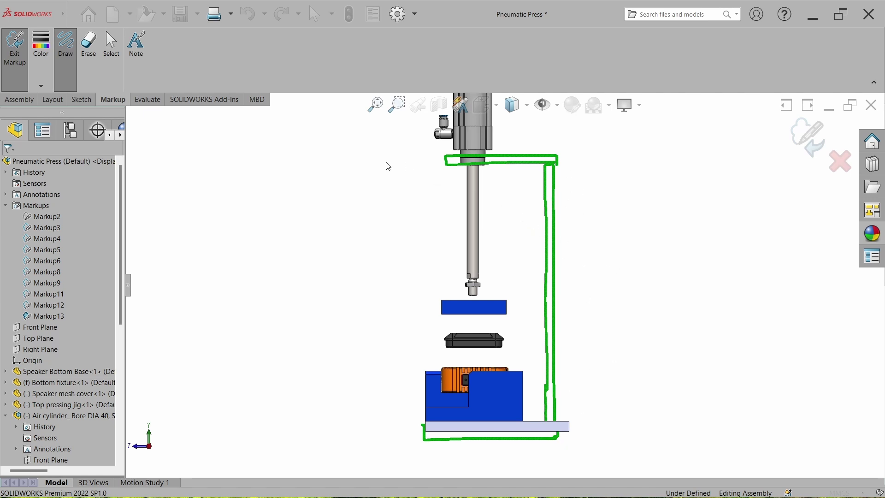
{"action": "mouse_move", "coordinate": [396, 167]}
{"action": "left_mouse_down"}
{"action": "mouse_move", "coordinate": [395, 297]}
{"action": "mouse_move", "coordinate": [388, 296]}
{"action": "mouse_move", "coordinate": [404, 296]}
{"action": "left_mouse_up"}
{"action": "mouse_move", "coordinate": [335, 233]}
{"action": "left_mouse_down"}
{"action": "mouse_move", "coordinate": [335, 259]}
{"action": "mouse_move", "coordinate": [358, 227]}
{"action": "mouse_move", "coordinate": [349, 257]}
{"action": "mouse_move", "coordinate": [375, 247]}
{"action": "mouse_move", "coordinate": [374, 231]}
{"action": "left_mouse_up"}
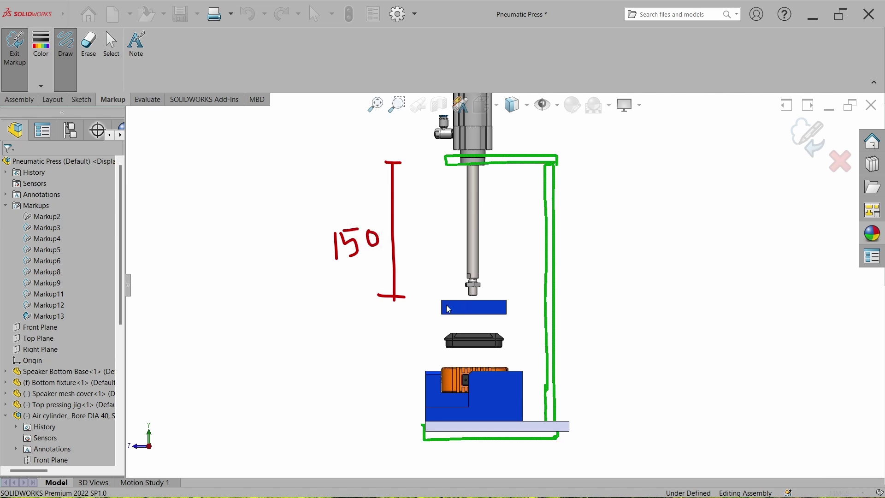
{"action": "mouse_move", "coordinate": [416, 307]}
{"action": "left_mouse_down"}
{"action": "mouse_move", "coordinate": [329, 302]}
{"action": "mouse_move", "coordinate": [341, 309]}
{"action": "mouse_move", "coordinate": [333, 320]}
{"action": "mouse_move", "coordinate": [352, 319]}
{"action": "left_mouse_up"}
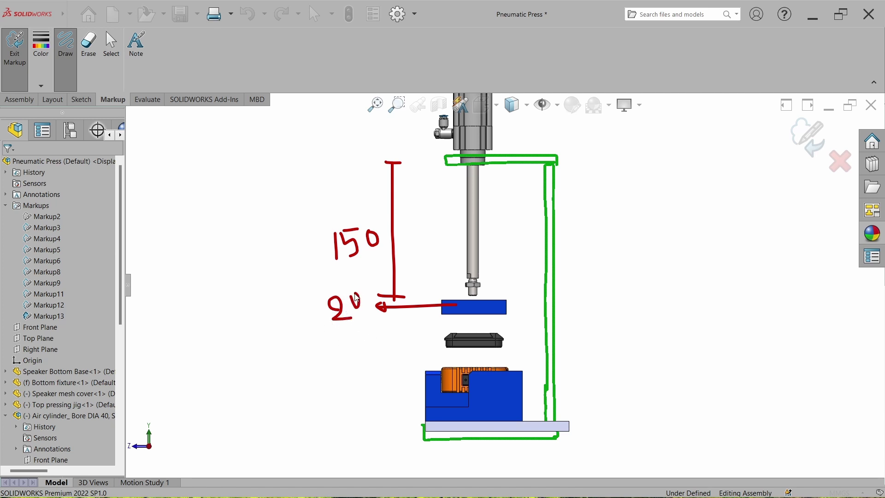
{"action": "mouse_move", "coordinate": [348, 361]}
{"action": "left_mouse_down"}
{"action": "mouse_move", "coordinate": [387, 363]}
{"action": "mouse_move", "coordinate": [374, 405]}
{"action": "mouse_move", "coordinate": [376, 424]}
{"action": "mouse_move", "coordinate": [393, 427]}
{"action": "left_mouse_up"}
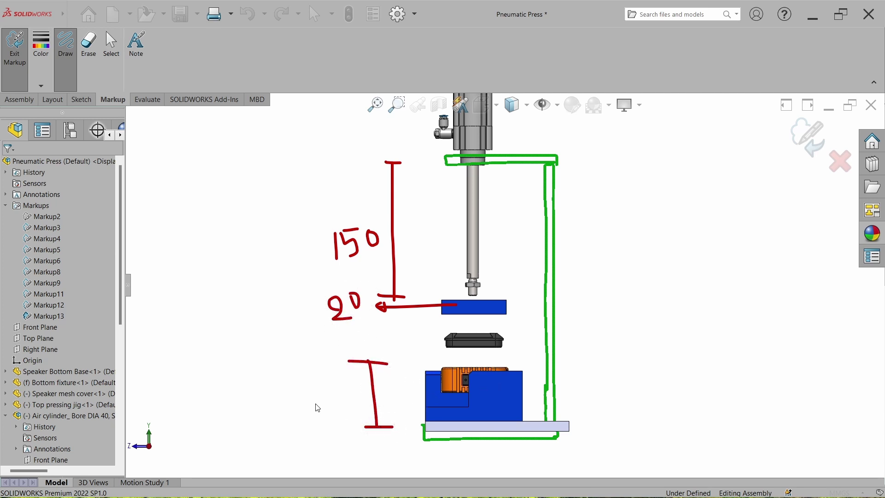
{"action": "mouse_move", "coordinate": [306, 390]}
{"action": "left_mouse_down"}
{"action": "mouse_move", "coordinate": [319, 413]}
{"action": "mouse_move", "coordinate": [332, 399]}
{"action": "mouse_move", "coordinate": [338, 405]}
{"action": "mouse_move", "coordinate": [337, 390]}
{"action": "left_mouse_up"}
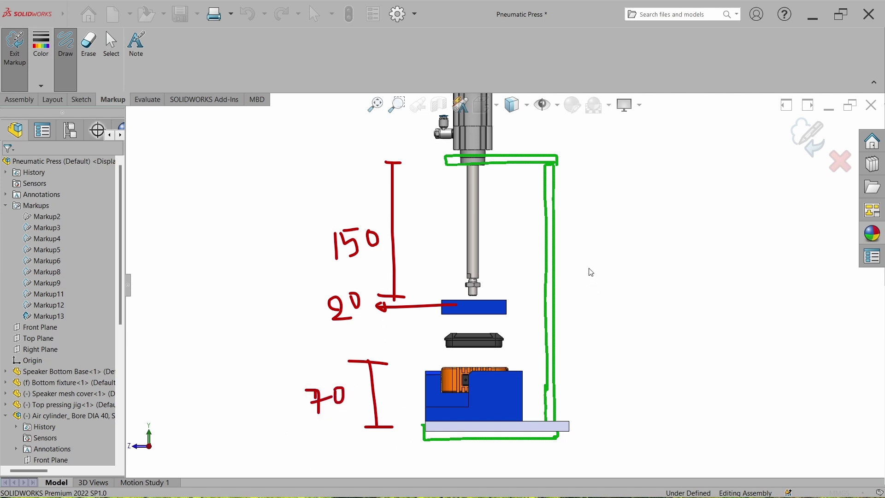
Circle the 150, 20 and 70 heights and write their 240 total
{"action": "left_click_drag", "start_coordinate": [351, 213], "coordinate": [354, 211]}
{"action": "left_click_drag", "start_coordinate": [282, 195], "coordinate": [302, 225]}
{"action": "mouse_move", "coordinate": [306, 187]}
{"action": "left_mouse_down"}
{"action": "mouse_move", "coordinate": [317, 215]}
{"action": "mouse_move", "coordinate": [324, 199]}
{"action": "left_mouse_up"}
{"action": "left_click_drag", "start_coordinate": [333, 178], "coordinate": [330, 179]}
{"action": "left_click_drag", "start_coordinate": [313, 217], "coordinate": [344, 206]}
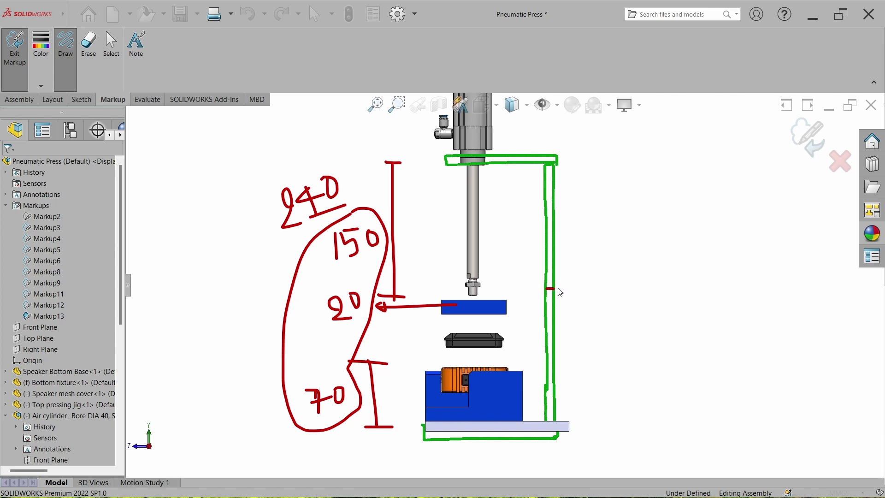
Draw an arrow from the green frame and label it with an underlined 14 mm note
{"action": "left_click_drag", "start_coordinate": [558, 289], "coordinate": [594, 264]}
{"action": "left_click_drag", "start_coordinate": [570, 259], "coordinate": [586, 289]}
{"action": "left_click_drag", "start_coordinate": [623, 249], "coordinate": [627, 272]}
{"action": "left_click", "coordinate": [645, 237]}
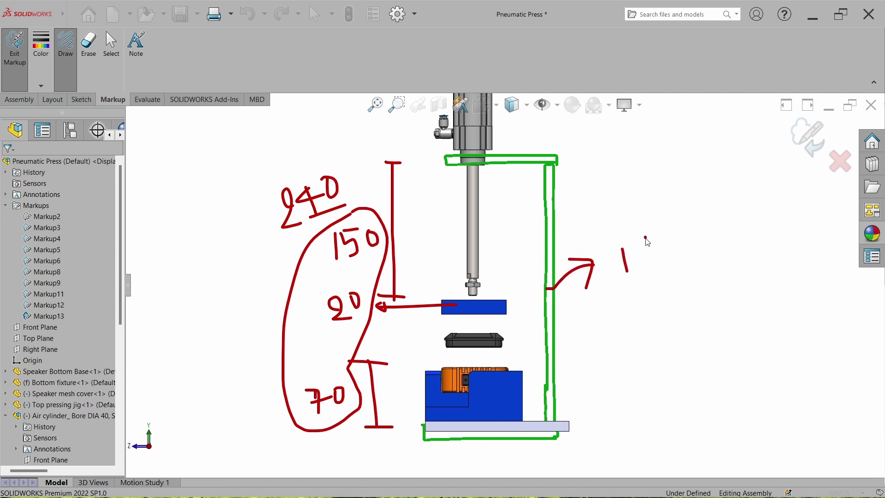
{"action": "mouse_move", "coordinate": [646, 238]}
{"action": "left_mouse_down"}
{"action": "mouse_move", "coordinate": [651, 268]}
{"action": "mouse_move", "coordinate": [668, 239]}
{"action": "left_mouse_up"}
{"action": "left_click_drag", "start_coordinate": [623, 301], "coordinate": [669, 291]}
{"action": "left_click", "coordinate": [676, 237]}
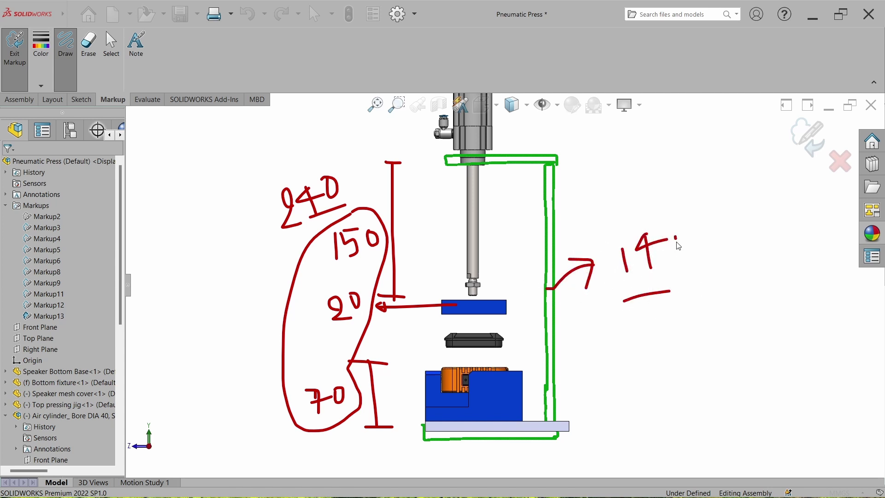
{"action": "left_click_drag", "start_coordinate": [683, 246], "coordinate": [712, 242]}
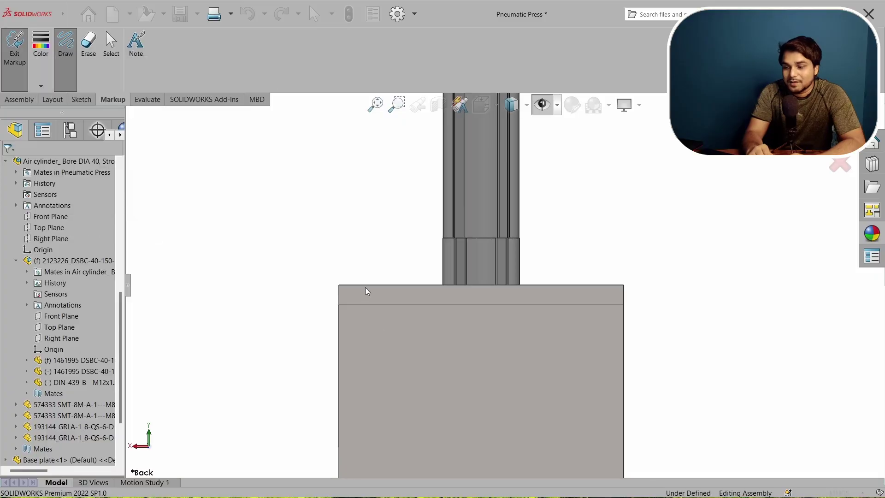
Draw a red bolt hole with thread dots in the mounting block
{"action": "left_click_drag", "start_coordinate": [365, 286], "coordinate": [365, 304]}
{"action": "mouse_move", "coordinate": [391, 285]}
{"action": "left_mouse_down"}
{"action": "mouse_move", "coordinate": [370, 345]}
{"action": "mouse_move", "coordinate": [381, 361]}
{"action": "mouse_move", "coordinate": [384, 312]}
{"action": "left_mouse_up"}
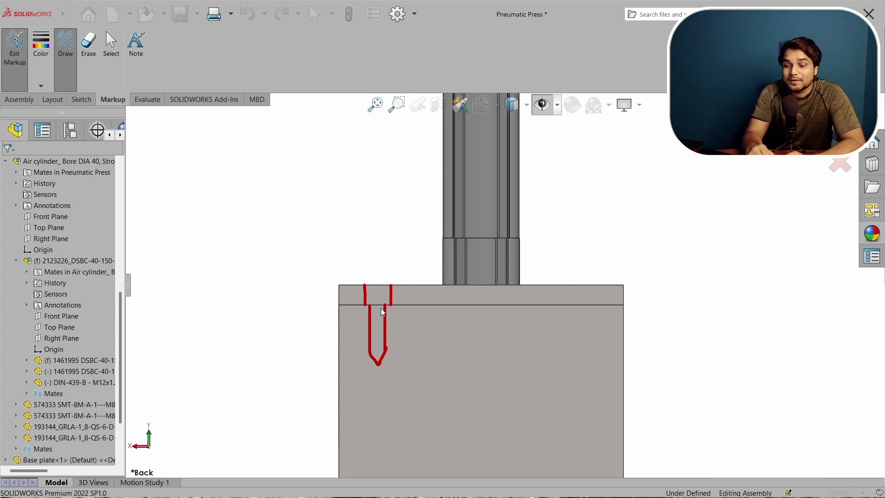
{"action": "left_click", "coordinate": [380, 308]}
{"action": "left_click", "coordinate": [374, 323]}
{"action": "left_click", "coordinate": [382, 328]}
{"action": "left_click", "coordinate": [375, 340]}
Draw three green bolts and outline the middle and right bolt holes in red
{"action": "mouse_move", "coordinate": [374, 281]}
{"action": "left_mouse_down"}
{"action": "mouse_move", "coordinate": [396, 270]}
{"action": "mouse_move", "coordinate": [385, 346]}
{"action": "mouse_move", "coordinate": [375, 307]}
{"action": "left_mouse_up"}
{"action": "mouse_move", "coordinate": [473, 282]}
{"action": "left_mouse_down"}
{"action": "mouse_move", "coordinate": [484, 272]}
{"action": "mouse_move", "coordinate": [475, 298]}
{"action": "left_mouse_up"}
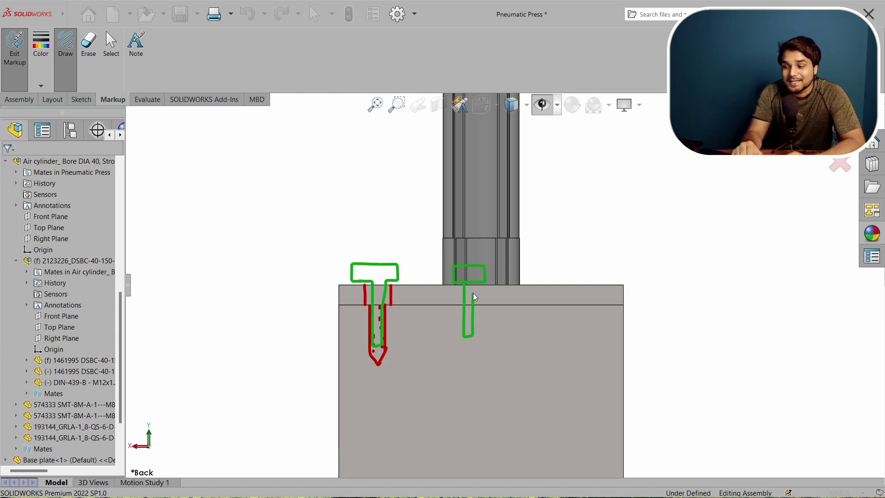
{"action": "mouse_move", "coordinate": [552, 263]}
{"action": "left_mouse_down"}
{"action": "mouse_move", "coordinate": [594, 263]}
{"action": "mouse_move", "coordinate": [581, 282]}
{"action": "left_mouse_up"}
{"action": "mouse_move", "coordinate": [458, 285]}
{"action": "left_mouse_down"}
{"action": "mouse_move", "coordinate": [467, 353]}
{"action": "mouse_move", "coordinate": [478, 286]}
{"action": "left_mouse_up"}
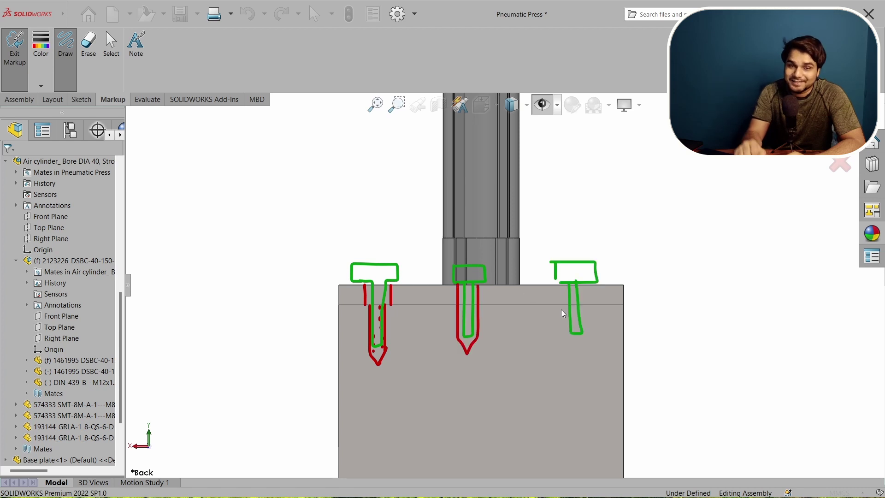
{"action": "mouse_move", "coordinate": [563, 313]}
{"action": "left_mouse_down"}
{"action": "mouse_move", "coordinate": [583, 325]}
{"action": "mouse_move", "coordinate": [585, 291]}
{"action": "left_mouse_up"}
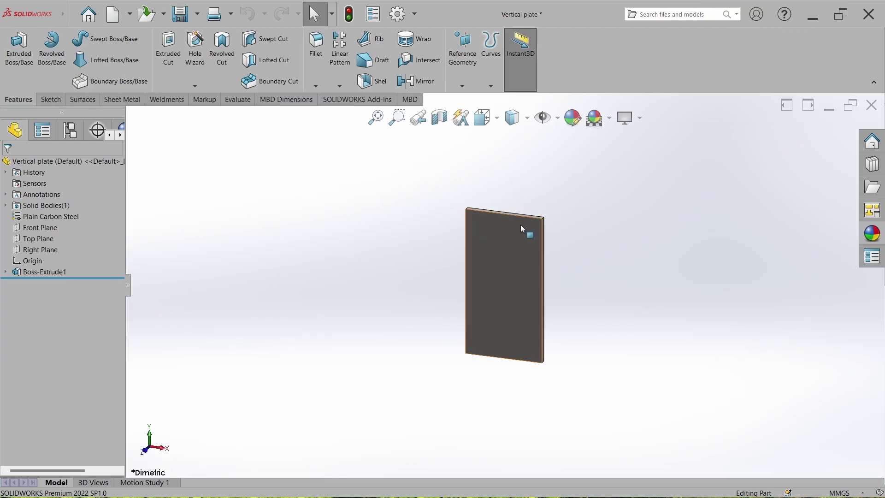
Turn the Vertical plate normal to its face and start a freehand markup
{"action": "scroll", "coordinate": [523, 229], "scroll_direction": "down", "scroll_amount": 3}
{"action": "mouse_move", "coordinate": [528, 223]}
{"action": "middle_mouse_down"}
{"action": "mouse_move", "coordinate": [474, 263]}
{"action": "mouse_move", "coordinate": [530, 223]}
{"action": "middle_mouse_up"}
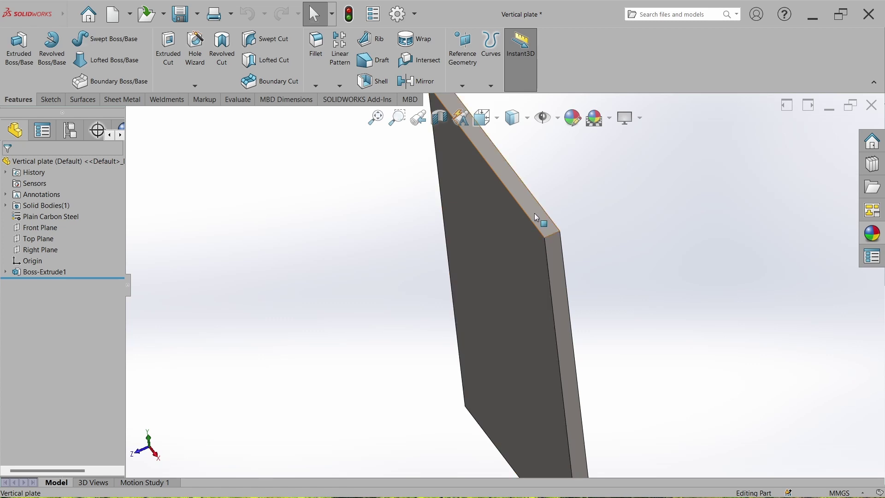
{"action": "left_click", "coordinate": [535, 214]}
{"action": "left_click", "coordinate": [618, 186]}
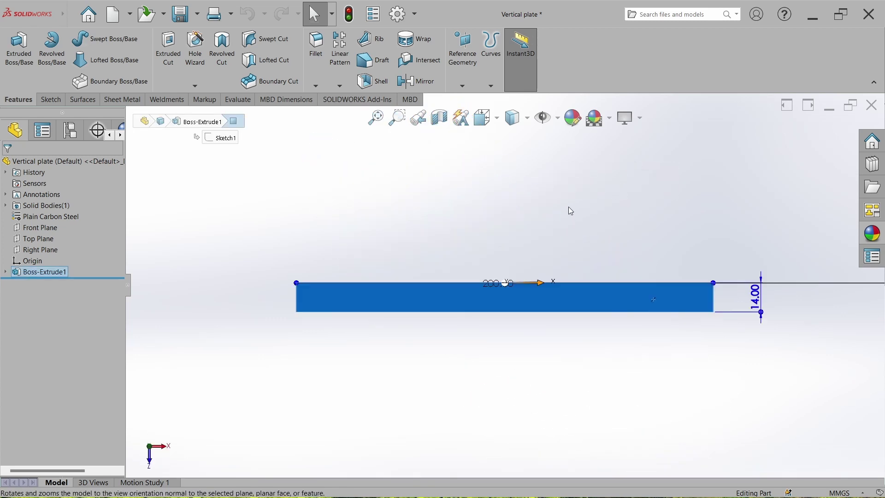
{"action": "left_click", "coordinate": [571, 210]}
{"action": "scroll", "coordinate": [442, 276], "scroll_direction": "down", "scroll_amount": 3}
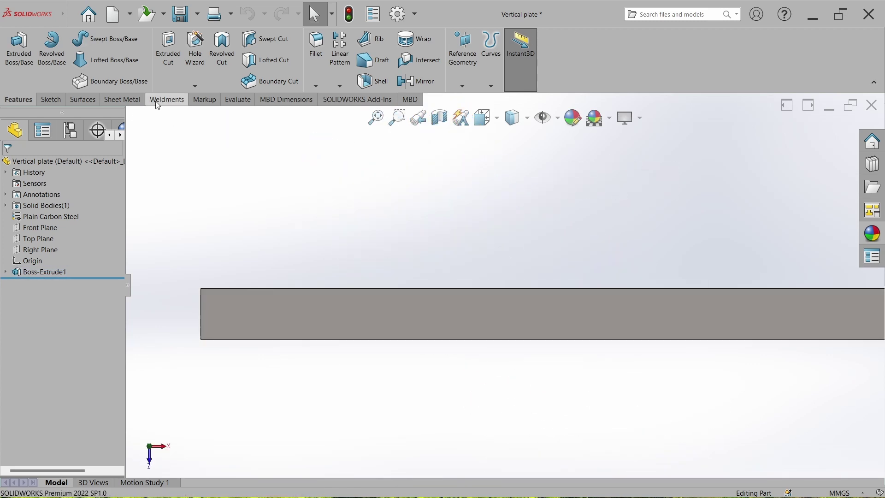
{"action": "left_click", "coordinate": [204, 99]}
Circle the plate edge, note 6mm, and draw arrows up and down from it
{"action": "mouse_move", "coordinate": [474, 303]}
{"action": "left_mouse_down"}
{"action": "mouse_move", "coordinate": [454, 308]}
{"action": "mouse_move", "coordinate": [452, 322]}
{"action": "mouse_move", "coordinate": [478, 321]}
{"action": "mouse_move", "coordinate": [480, 308]}
{"action": "mouse_move", "coordinate": [466, 304]}
{"action": "mouse_move", "coordinate": [525, 323]}
{"action": "left_mouse_up"}
{"action": "mouse_move", "coordinate": [537, 322]}
{"action": "left_mouse_down"}
{"action": "mouse_move", "coordinate": [538, 312]}
{"action": "mouse_move", "coordinate": [560, 323]}
{"action": "left_mouse_up"}
{"action": "mouse_move", "coordinate": [567, 323]}
{"action": "left_mouse_down"}
{"action": "mouse_move", "coordinate": [569, 310]}
{"action": "mouse_move", "coordinate": [591, 318]}
{"action": "left_mouse_up"}
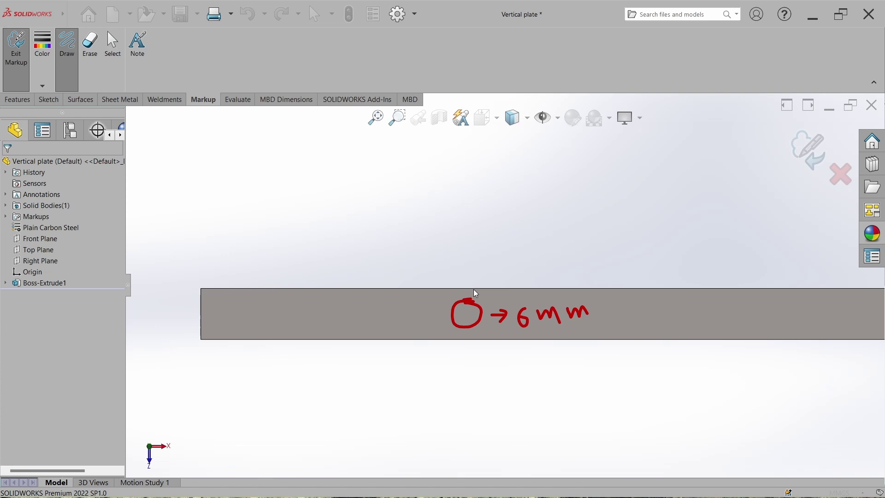
{"action": "mouse_move", "coordinate": [465, 291]}
{"action": "left_mouse_down"}
{"action": "mouse_move", "coordinate": [462, 265]}
{"action": "mouse_move", "coordinate": [469, 278]}
{"action": "mouse_move", "coordinate": [483, 256]}
{"action": "mouse_move", "coordinate": [492, 259]}
{"action": "mouse_move", "coordinate": [481, 278]}
{"action": "mouse_move", "coordinate": [499, 275]}
{"action": "mouse_move", "coordinate": [523, 251]}
{"action": "mouse_move", "coordinate": [517, 281]}
{"action": "left_mouse_up"}
{"action": "mouse_move", "coordinate": [468, 337]}
{"action": "left_mouse_down"}
{"action": "mouse_move", "coordinate": [471, 367]}
{"action": "mouse_move", "coordinate": [484, 367]}
{"action": "mouse_move", "coordinate": [482, 374]}
{"action": "mouse_move", "coordinate": [530, 359]}
{"action": "mouse_move", "coordinate": [516, 374]}
{"action": "mouse_move", "coordinate": [533, 387]}
{"action": "mouse_move", "coordinate": [591, 381]}
{"action": "left_mouse_up"}
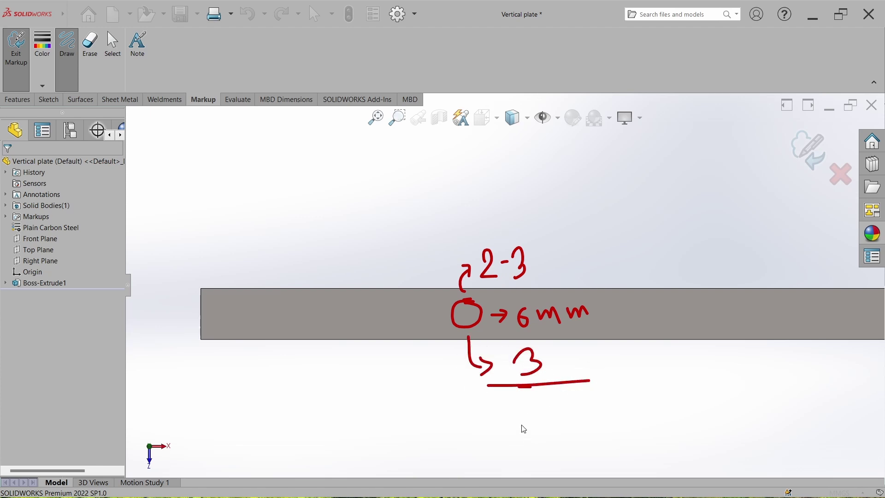
Write, circle and underline the 12 notes beside the arrows
{"action": "mouse_move", "coordinate": [526, 413]}
{"action": "left_mouse_down"}
{"action": "mouse_move", "coordinate": [534, 431]}
{"action": "mouse_move", "coordinate": [559, 427]}
{"action": "left_mouse_up"}
{"action": "mouse_move", "coordinate": [542, 393]}
{"action": "left_mouse_down"}
{"action": "mouse_move", "coordinate": [509, 398]}
{"action": "mouse_move", "coordinate": [510, 459]}
{"action": "mouse_move", "coordinate": [584, 430]}
{"action": "mouse_move", "coordinate": [532, 401]}
{"action": "mouse_move", "coordinate": [575, 416]}
{"action": "mouse_move", "coordinate": [592, 409]}
{"action": "mouse_move", "coordinate": [600, 429]}
{"action": "mouse_move", "coordinate": [625, 432]}
{"action": "left_mouse_up"}
{"action": "mouse_move", "coordinate": [637, 393]}
{"action": "left_mouse_down"}
{"action": "mouse_move", "coordinate": [637, 421]}
{"action": "mouse_move", "coordinate": [670, 425]}
{"action": "left_mouse_up"}
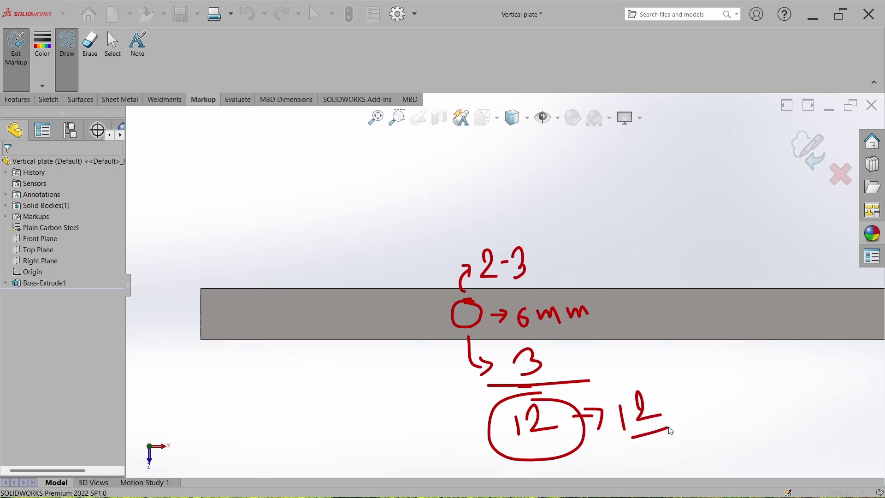
{"action": "mouse_move", "coordinate": [692, 390]}
{"action": "left_mouse_down"}
{"action": "mouse_move", "coordinate": [697, 416]}
{"action": "mouse_move", "coordinate": [681, 407]}
{"action": "left_mouse_up"}
{"action": "left_click_drag", "start_coordinate": [682, 406], "coordinate": [699, 397]}
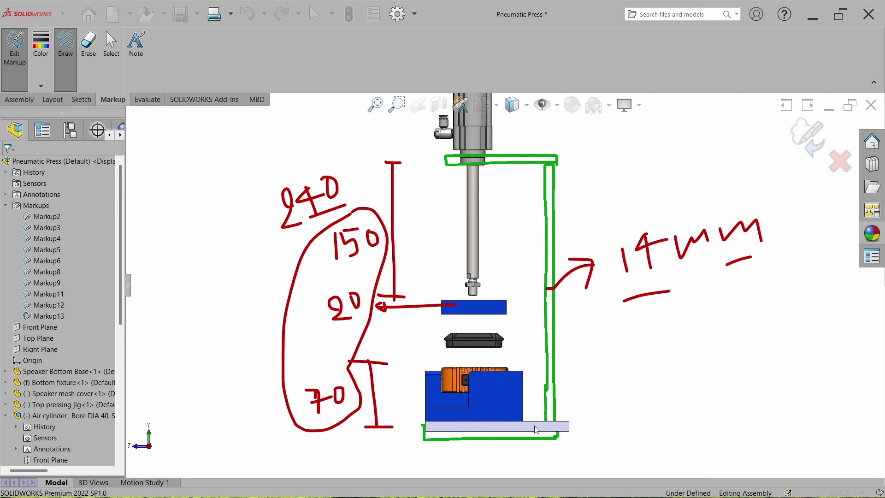
Write an underlined 200mm markup note at the base's right end, exit Markup, and start a new document
{"action": "mouse_move", "coordinate": [563, 430]}
{"action": "left_mouse_down"}
{"action": "mouse_move", "coordinate": [596, 412]}
{"action": "mouse_move", "coordinate": [592, 419]}
{"action": "mouse_move", "coordinate": [606, 398]}
{"action": "mouse_move", "coordinate": [610, 423]}
{"action": "mouse_move", "coordinate": [629, 418]}
{"action": "left_mouse_up"}
{"action": "mouse_move", "coordinate": [634, 387]}
{"action": "left_mouse_down"}
{"action": "mouse_move", "coordinate": [628, 402]}
{"action": "mouse_move", "coordinate": [636, 388]}
{"action": "left_mouse_up"}
{"action": "mouse_move", "coordinate": [648, 383]}
{"action": "left_mouse_down"}
{"action": "mouse_move", "coordinate": [645, 401]}
{"action": "mouse_move", "coordinate": [650, 385]}
{"action": "mouse_move", "coordinate": [686, 375]}
{"action": "mouse_move", "coordinate": [728, 387]}
{"action": "left_mouse_up"}
{"action": "left_click_drag", "start_coordinate": [673, 433], "coordinate": [710, 410]}
{"action": "key", "text": "Escape"}
{"action": "left_click", "coordinate": [111, 13]}
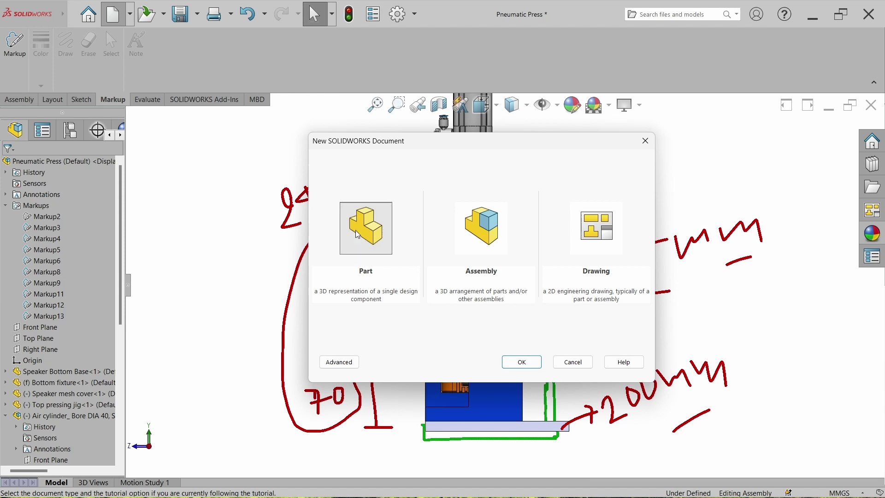
Create a new part and sketch a centre rectangle from the origin on the Front Plane
{"action": "left_click", "coordinate": [522, 362]}
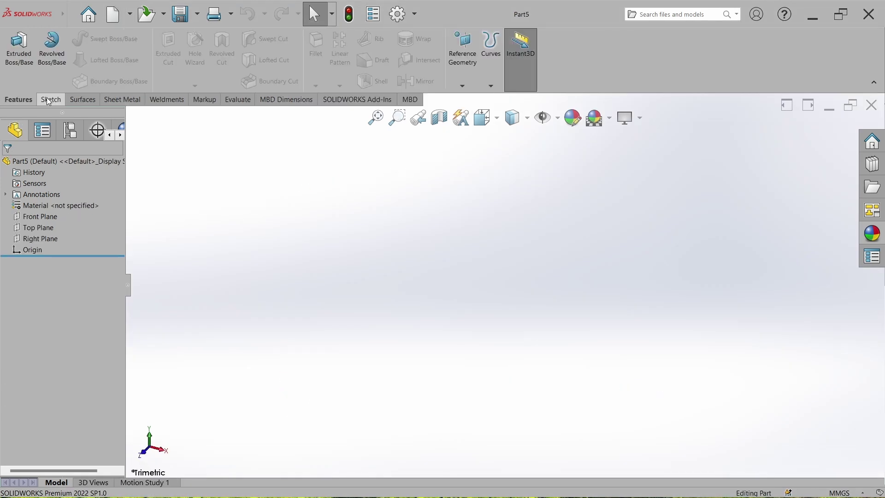
{"action": "left_click", "coordinate": [50, 100]}
{"action": "left_click", "coordinate": [14, 54]}
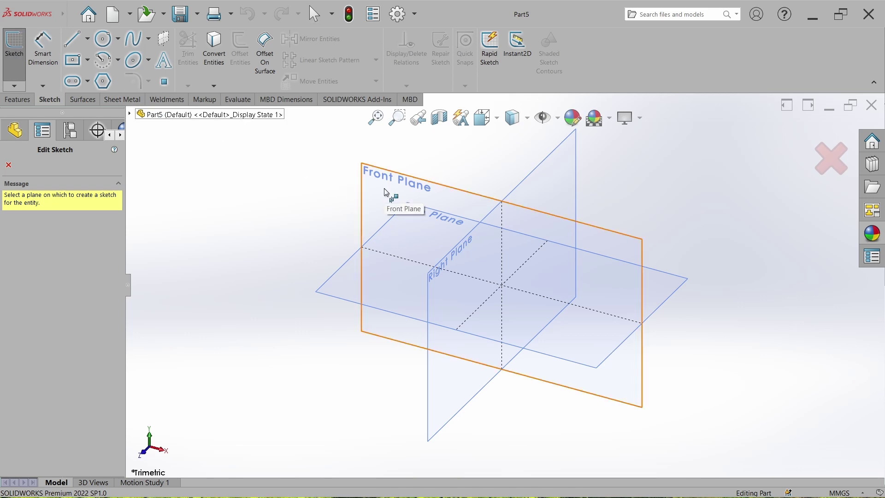
{"action": "left_click", "coordinate": [384, 188]}
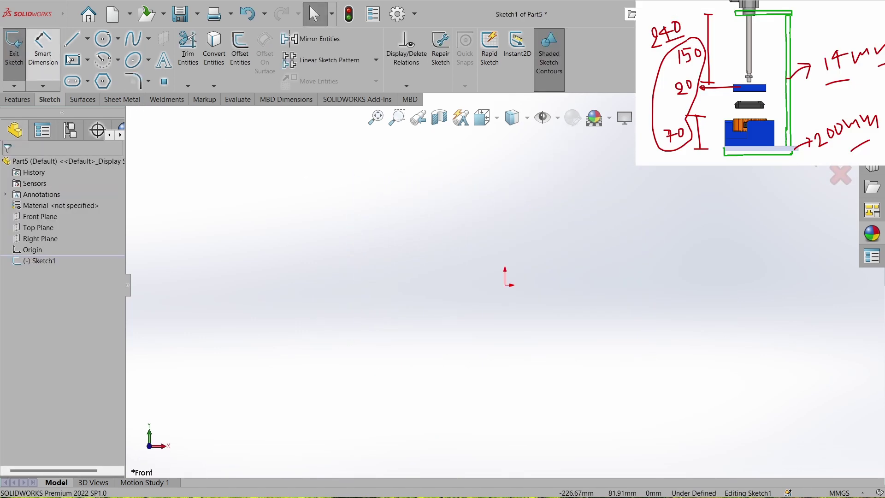
{"action": "left_click", "coordinate": [74, 62]}
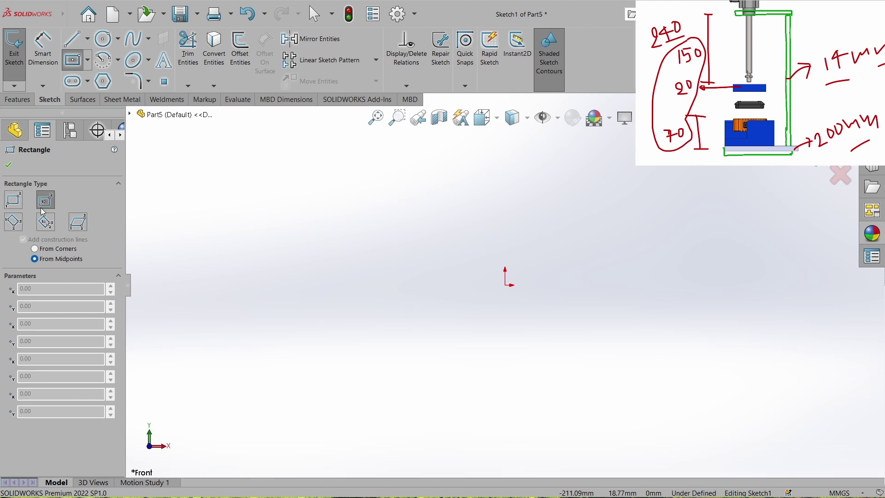
{"action": "left_click", "coordinate": [505, 285]}
{"action": "left_click", "coordinate": [595, 405]}
{"action": "key", "text": "Escape"}
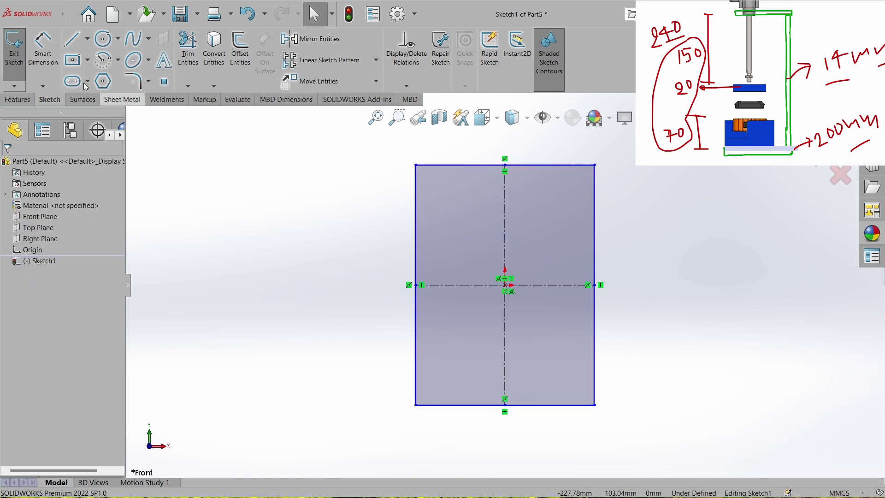
Dimension the rectangle 240 mm high and 200 mm wide, then exit the sketch
{"action": "left_click", "coordinate": [43, 47]}
{"action": "scroll", "coordinate": [461, 300], "scroll_direction": "up", "scroll_amount": 1}
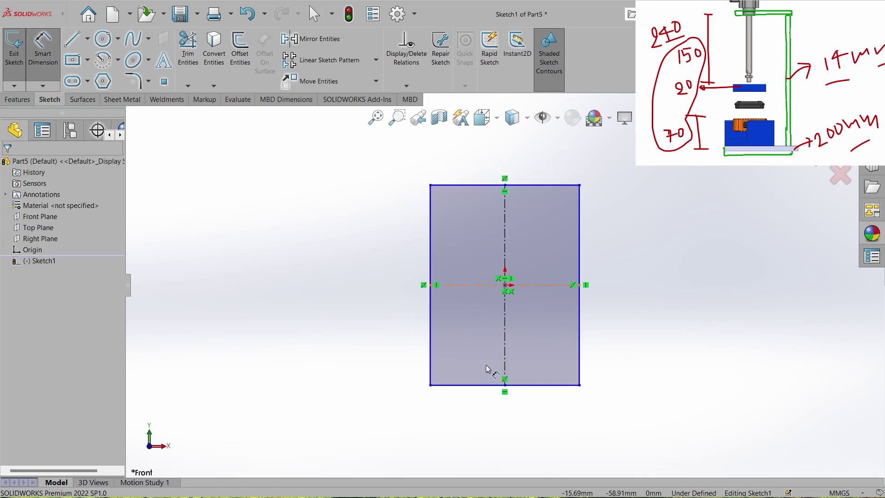
{"action": "left_click", "coordinate": [580, 334]}
{"action": "left_click", "coordinate": [657, 301]}
{"action": "type", "text": "240"}
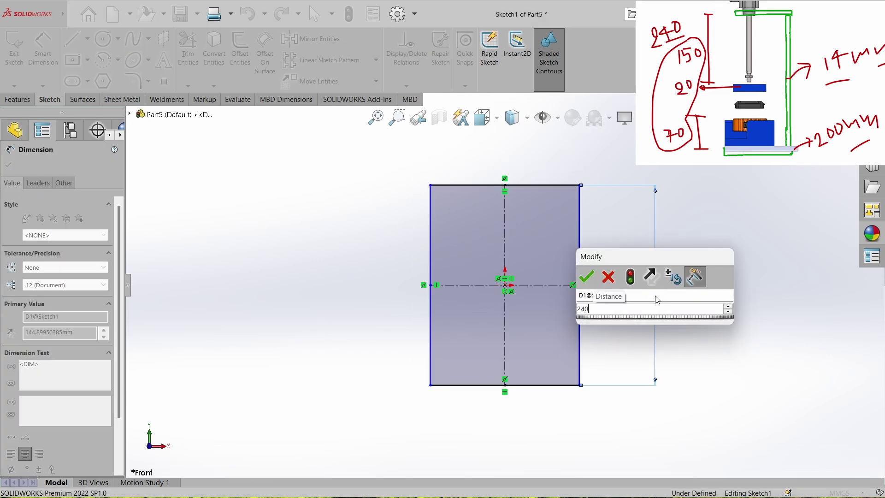
{"action": "key", "text": "Return"}
{"action": "left_click", "coordinate": [534, 386]}
{"action": "left_click", "coordinate": [509, 456]}
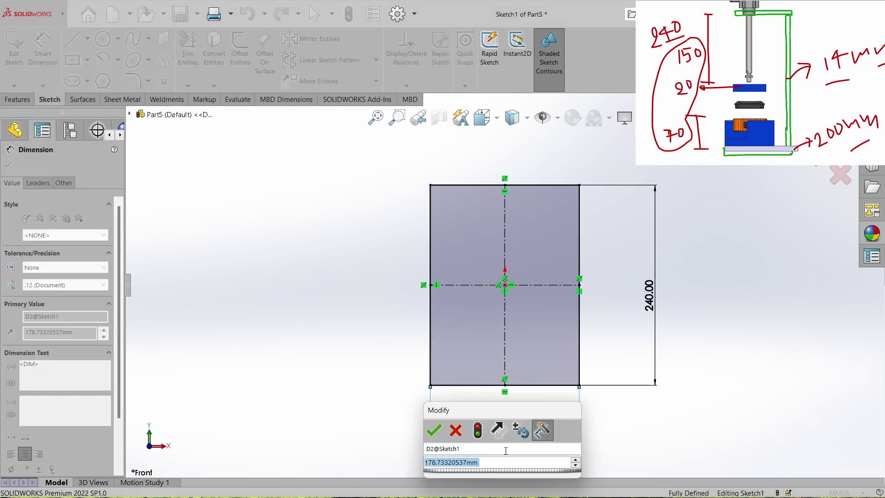
{"action": "type", "text": "200"}
{"action": "key", "text": "Return"}
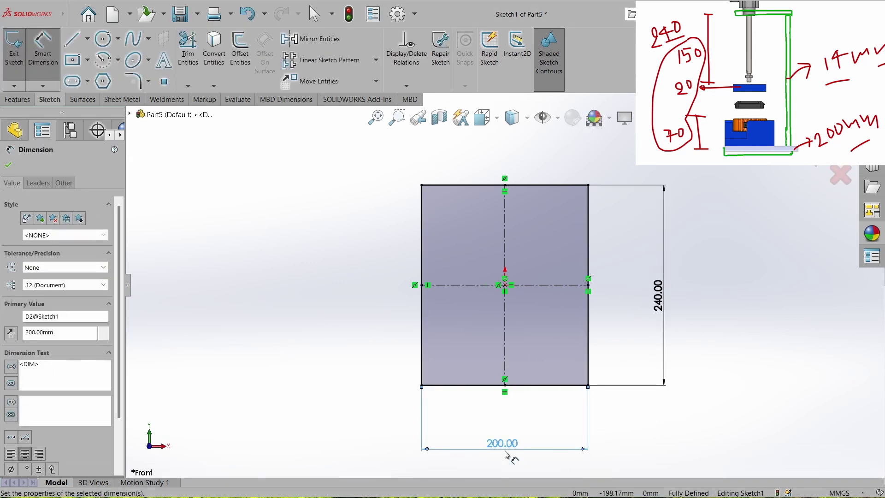
{"action": "left_click", "coordinate": [14, 46]}
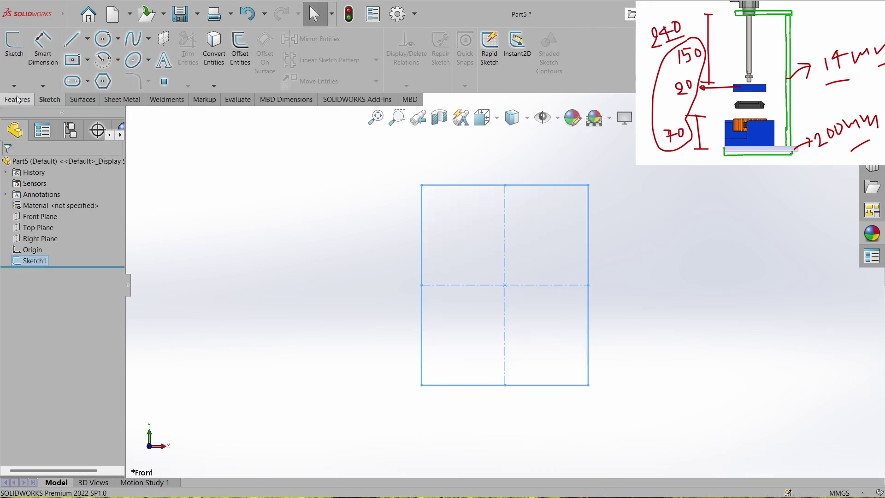
Extrude the rectangle 14 mm into a solid plate
{"action": "left_click", "coordinate": [17, 58]}
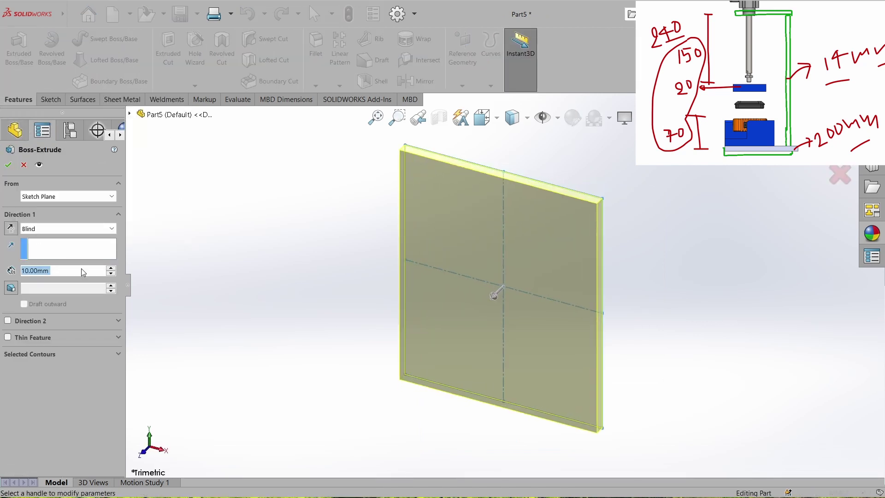
{"action": "type", "text": "14"}
{"action": "key", "text": "Return"}
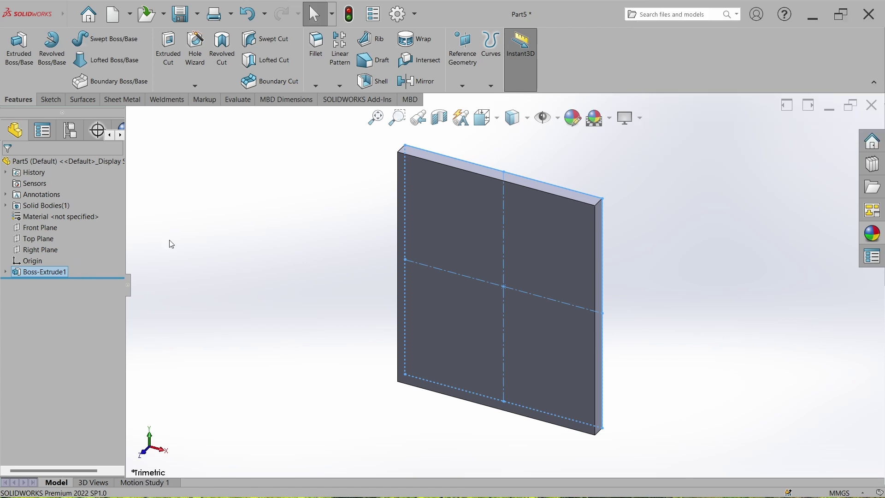
{"action": "left_click", "coordinate": [204, 238]}
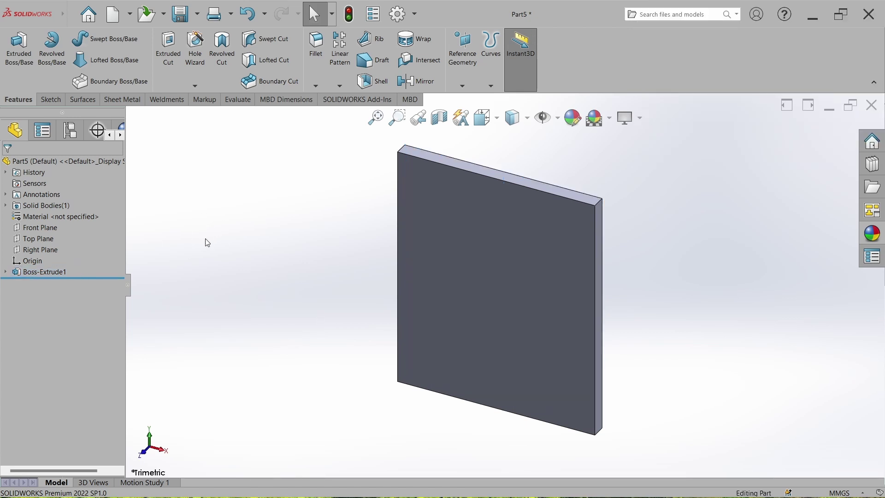
Set the part material to Plain Carbon Steel and save the part
{"action": "right_click", "coordinate": [69, 217]}
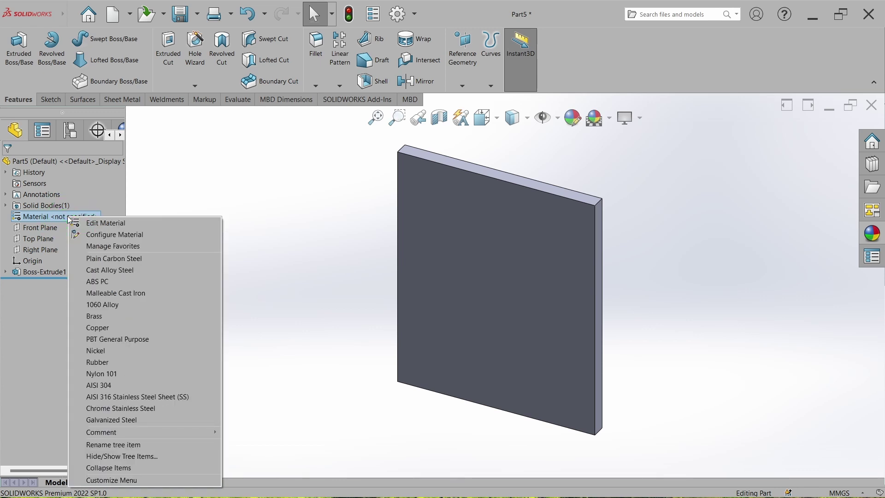
{"action": "left_click", "coordinate": [136, 259]}
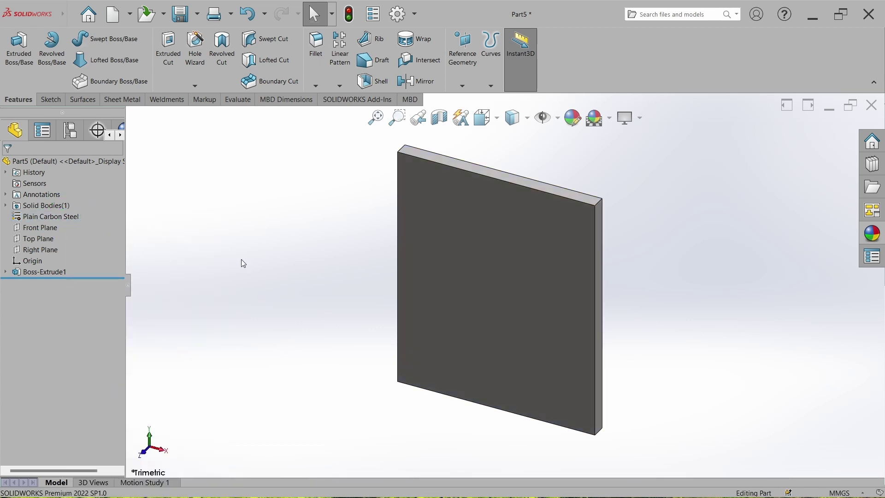
{"action": "key", "text": "ctrl+s"}
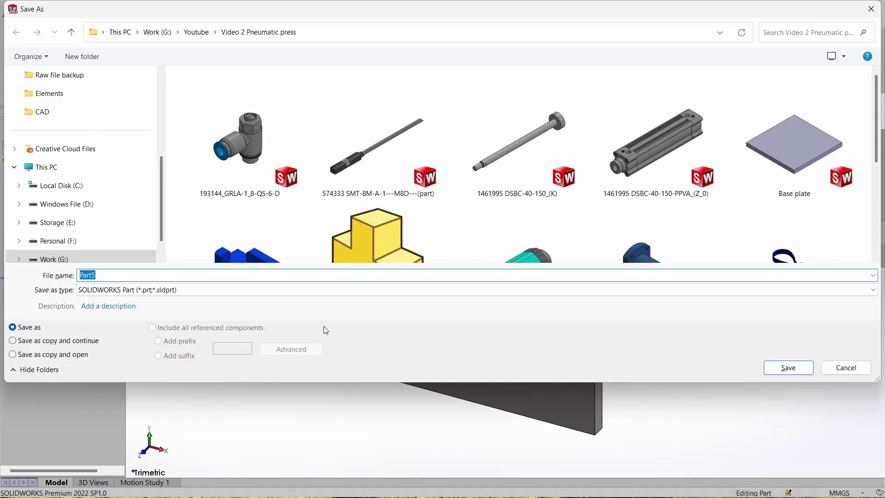
Save the part as 'Vertical plate', then pick it via Insert Components in Pneumatic Press
{"action": "type", "text": "Vertical plate"}
{"action": "key", "text": "Return"}
{"action": "key", "text": "ctrl+Tab"}
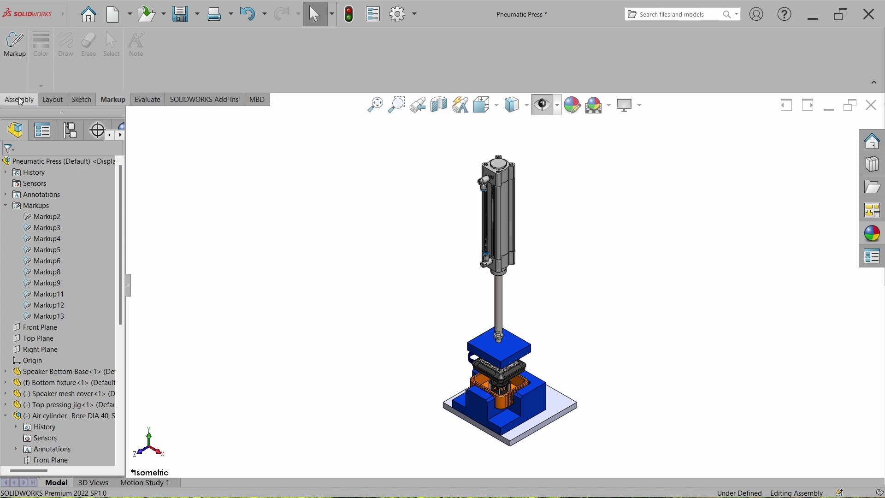
{"action": "left_click", "coordinate": [20, 100]}
{"action": "left_click", "coordinate": [59, 64]}
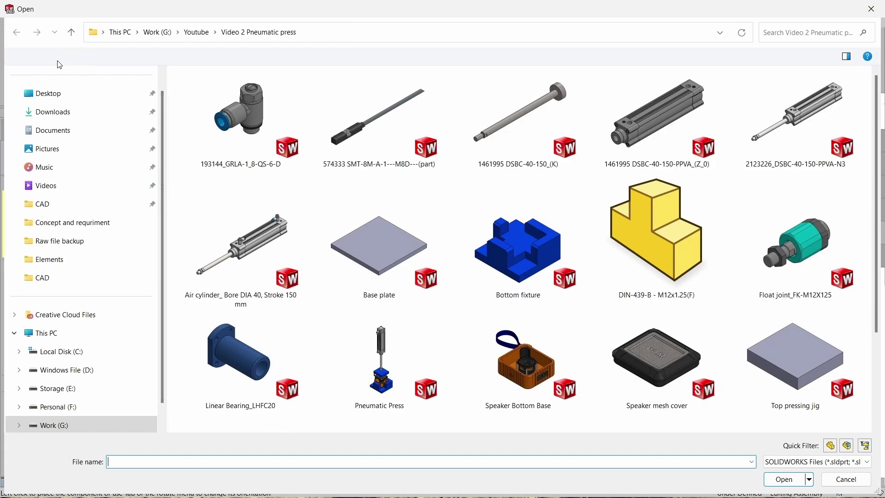
{"action": "scroll", "coordinate": [588, 273], "scroll_direction": "down", "scroll_amount": 2}
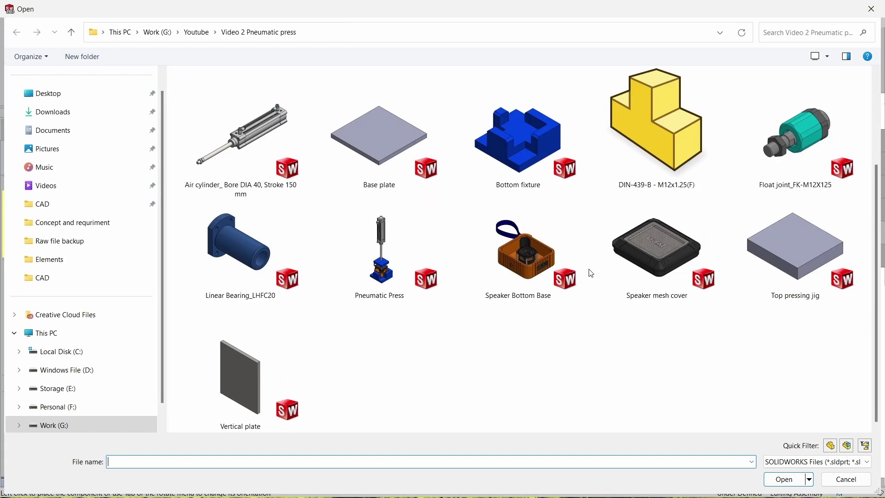
{"action": "double_click", "coordinate": [240, 382]}
Place the Vertical plate upright beside the press, behind the base plate
{"action": "left_click", "coordinate": [544, 286]}
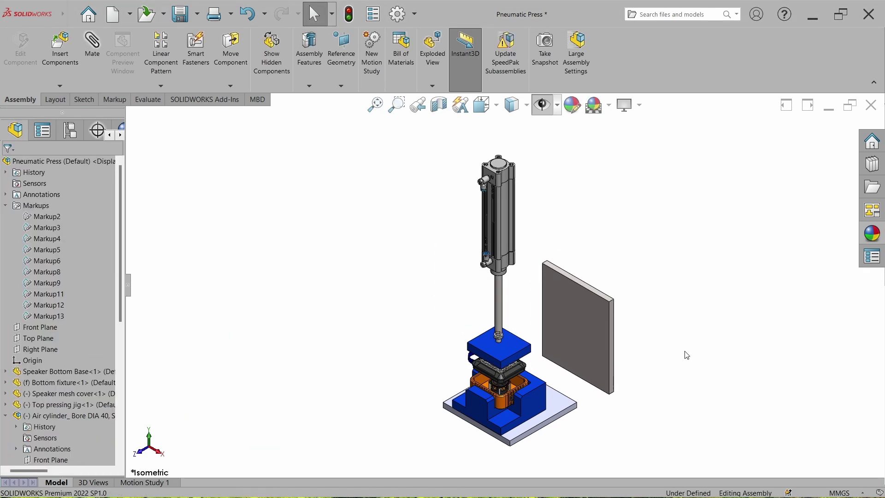
{"action": "scroll", "coordinate": [609, 364], "scroll_direction": "down", "scroll_amount": 5}
{"action": "left_click", "coordinate": [406, 411]}
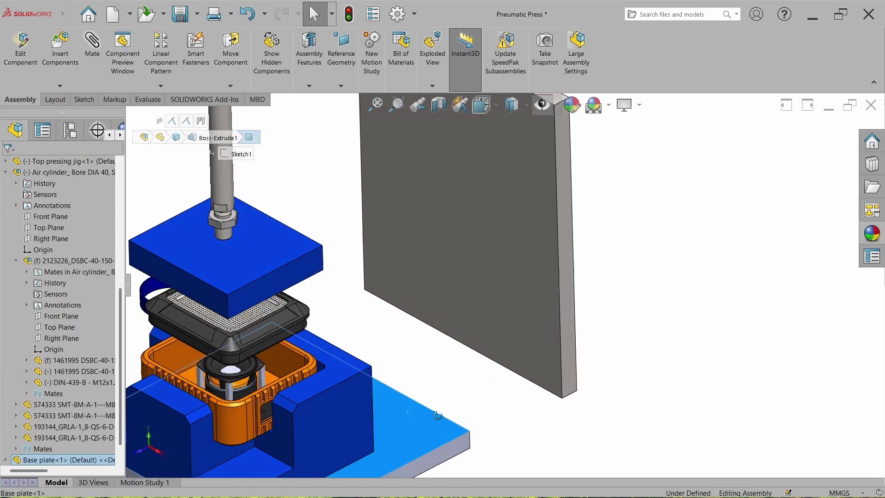
{"action": "middle_click_drag", "start_coordinate": [438, 415], "coordinate": [432, 301]}
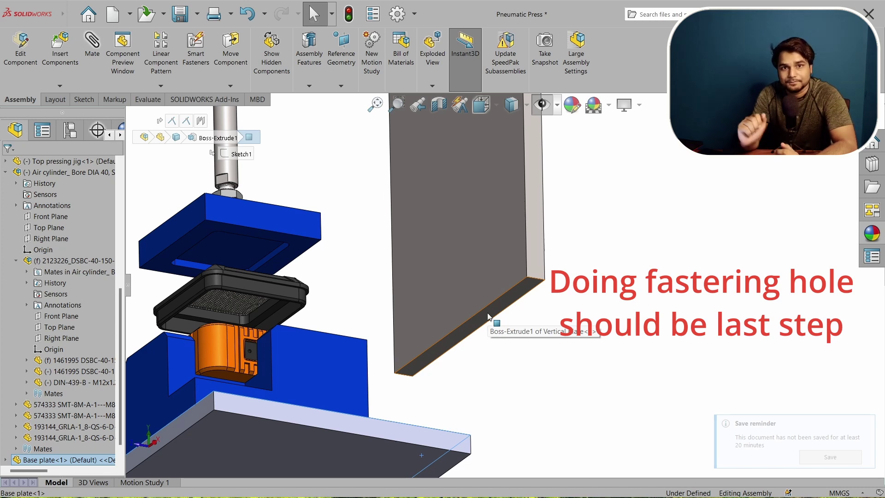
{"action": "left_click", "coordinate": [409, 317]}
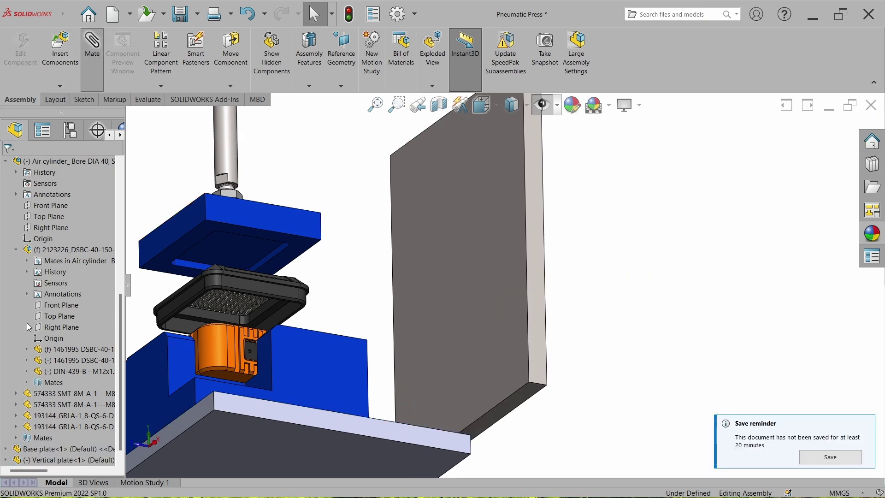
Mate the vertical plate's side face coincident with the base plate face
{"action": "left_click", "coordinate": [536, 349]}
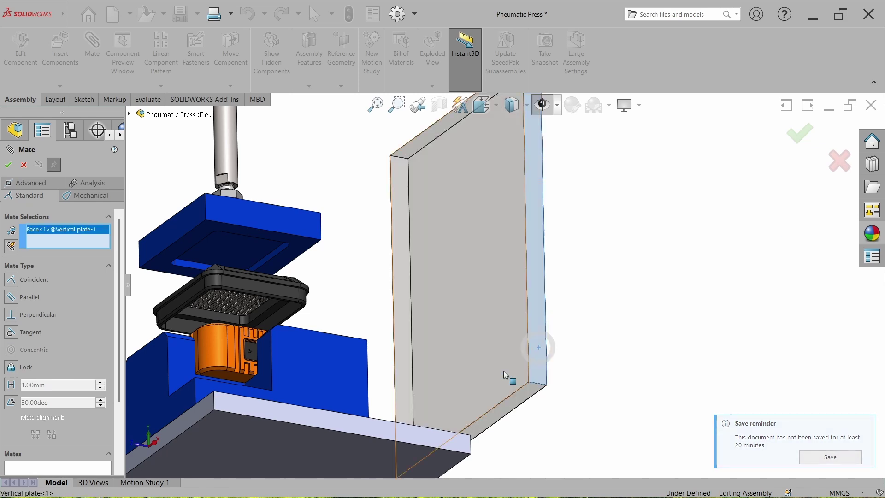
{"action": "left_click", "coordinate": [438, 443]}
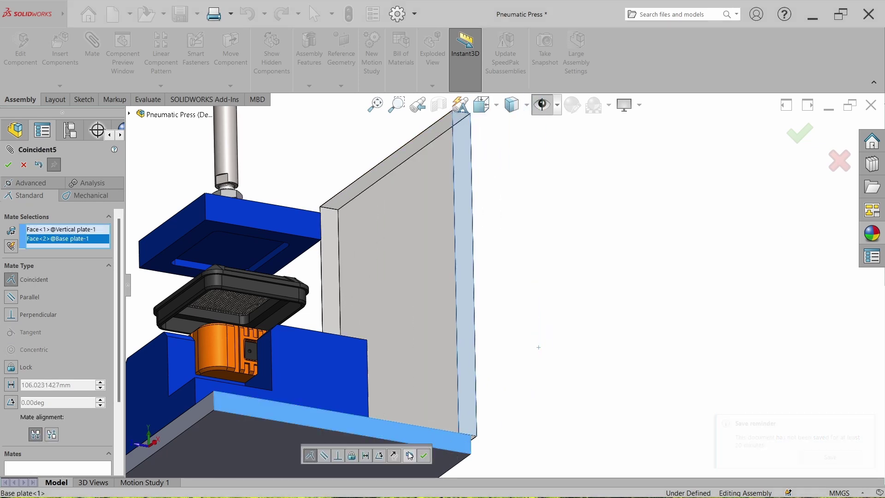
{"action": "left_click", "coordinate": [424, 456]}
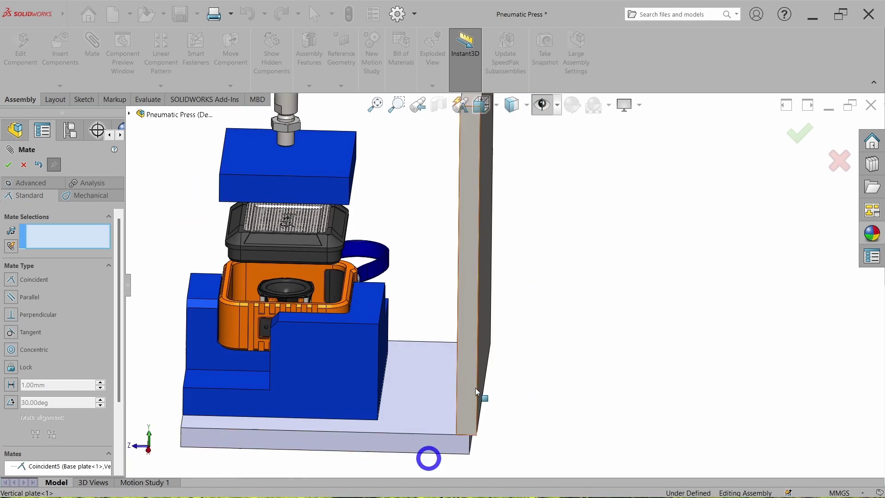
Add a second coincident mate between the vertical plate and base plate faces, and close Mate
{"action": "left_click", "coordinate": [488, 364]}
{"action": "middle_click_drag", "start_coordinate": [476, 421], "coordinate": [459, 392]}
{"action": "left_click", "coordinate": [468, 422]}
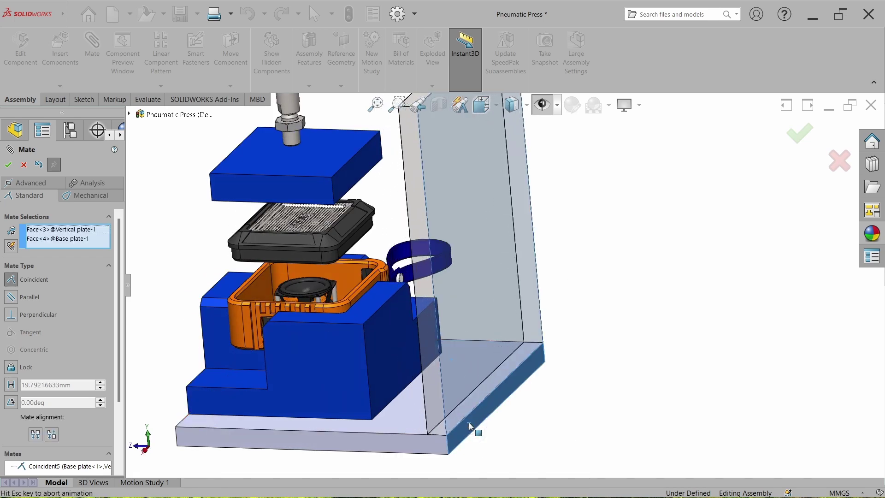
{"action": "left_click", "coordinate": [598, 440]}
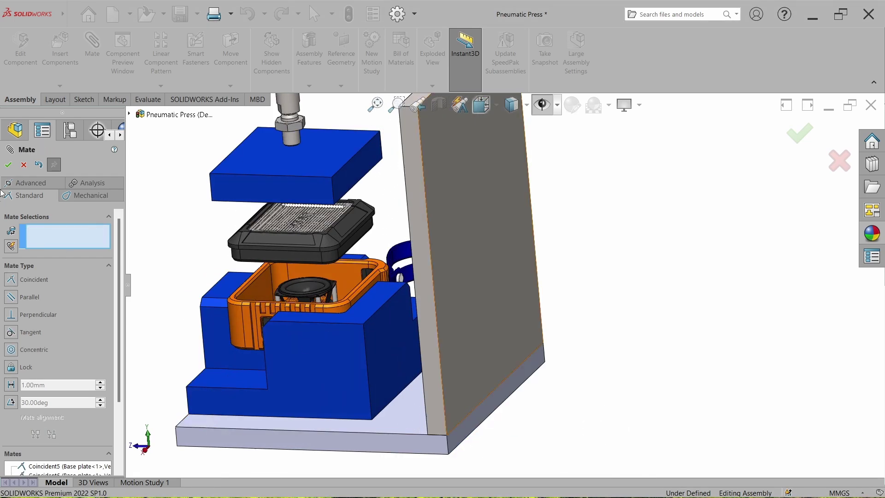
{"action": "left_click", "coordinate": [7, 166]}
Switch the assembly to the Right view orientation
{"action": "left_click", "coordinate": [491, 110]}
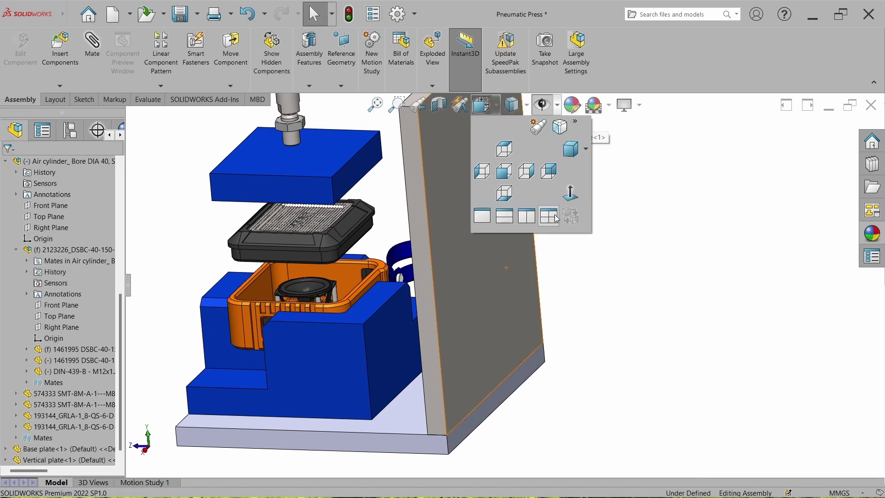
{"action": "left_click", "coordinate": [570, 193]}
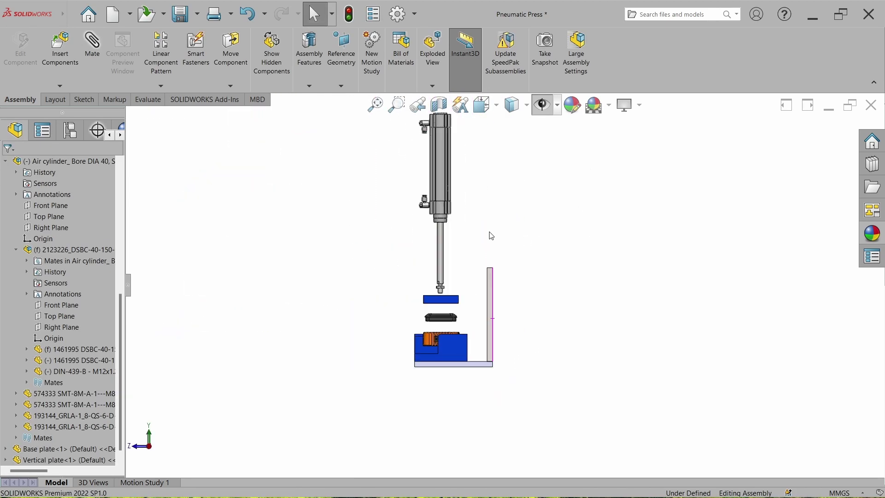
{"action": "scroll", "coordinate": [492, 236], "scroll_direction": "down", "scroll_amount": 2}
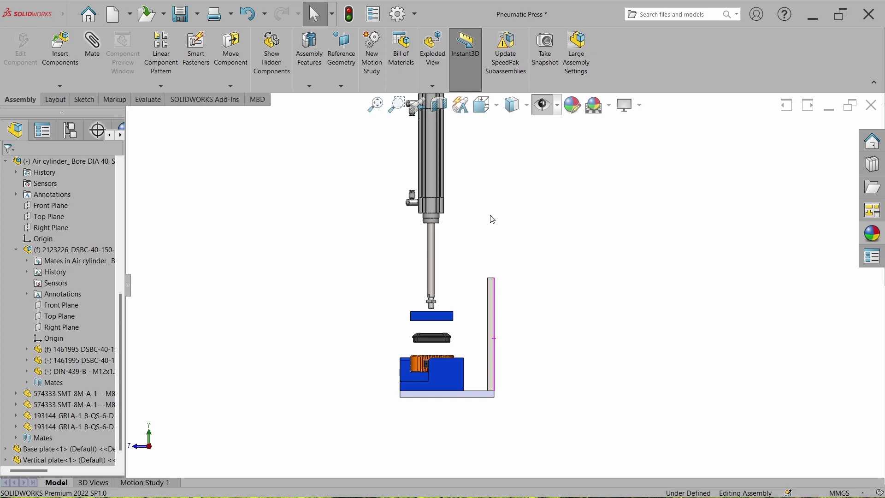
Measure 137.86 mm from the cylinder's flange face to the vertical plate's top face
{"action": "left_click", "coordinate": [148, 99]}
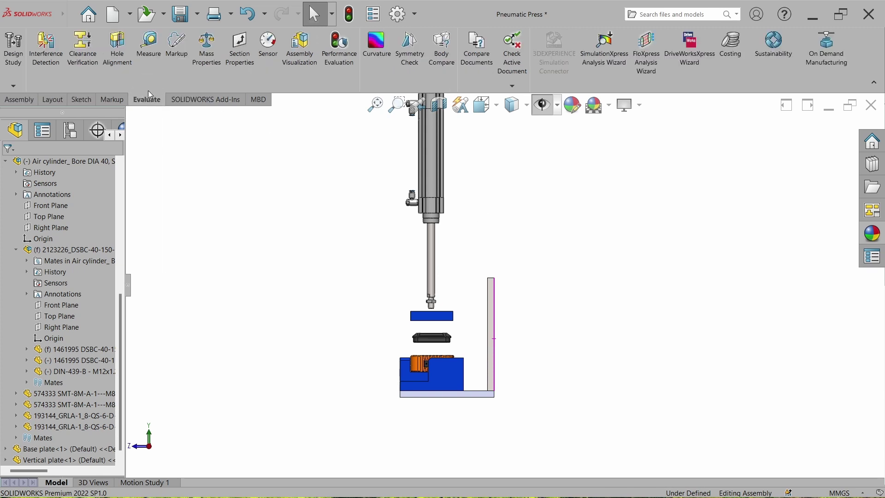
{"action": "left_click", "coordinate": [150, 56]}
{"action": "scroll", "coordinate": [426, 226], "scroll_direction": "down", "scroll_amount": 5}
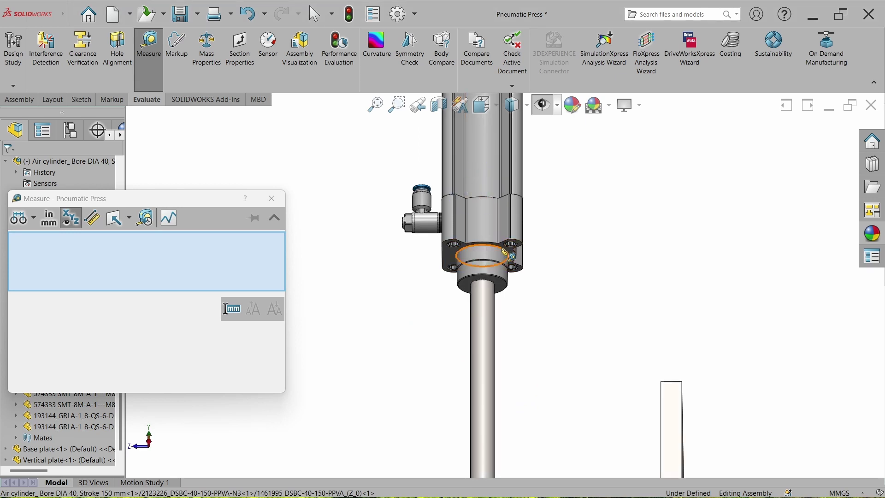
{"action": "left_click", "coordinate": [512, 255]}
{"action": "scroll", "coordinate": [495, 282], "scroll_direction": "up", "scroll_amount": 2}
{"action": "middle_click_drag", "start_coordinate": [495, 282], "coordinate": [498, 330]}
{"action": "left_click", "coordinate": [609, 373]}
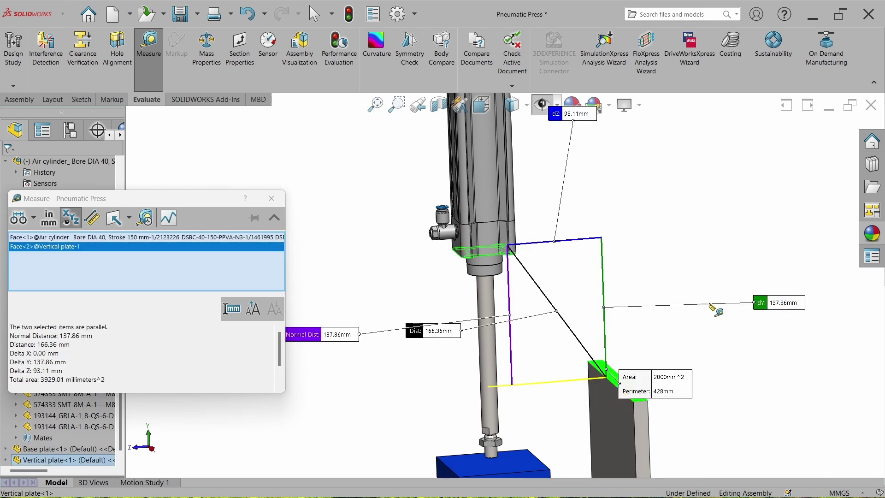
{"action": "left_click", "coordinate": [272, 198]}
{"action": "scroll", "coordinate": [488, 270], "scroll_direction": "up", "scroll_amount": 3}
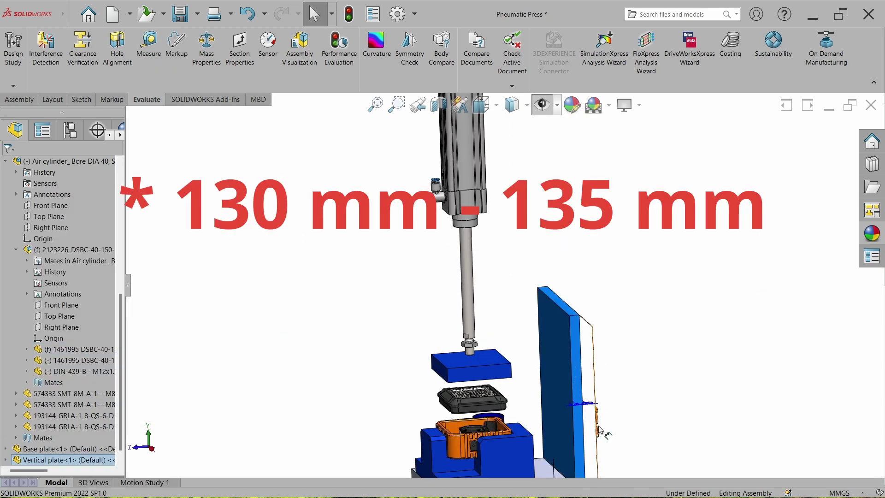
Change the plate's 240 mm dimension to 240+135 and rebuild the assembly
{"action": "left_click", "coordinate": [672, 312]}
{"action": "key", "text": "End"}
{"action": "type", "text": "+135"}
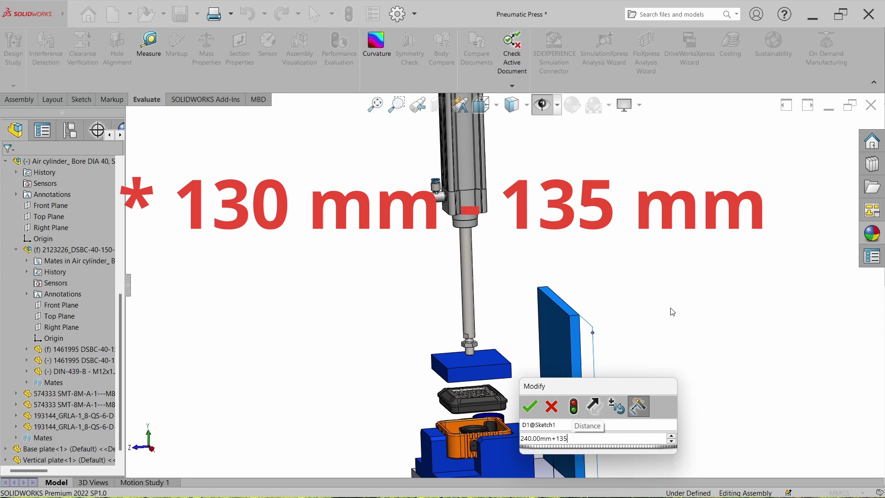
{"action": "key", "text": "Return"}
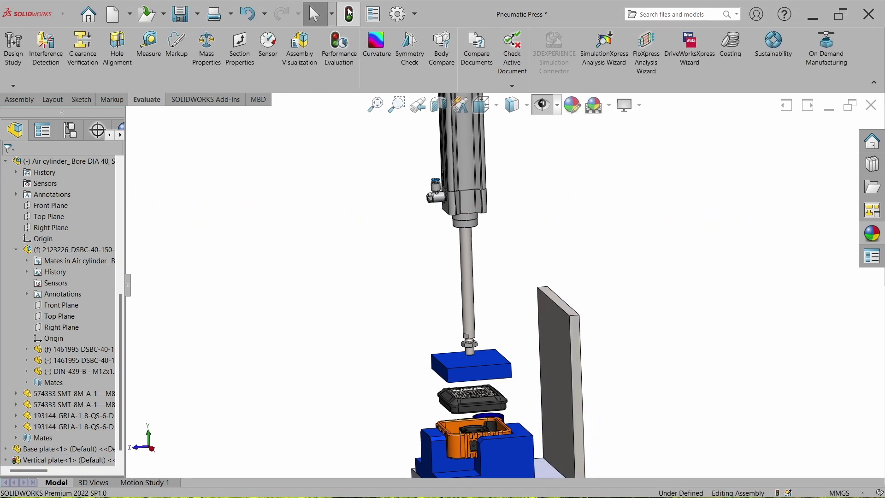
{"action": "left_click", "coordinate": [350, 18]}
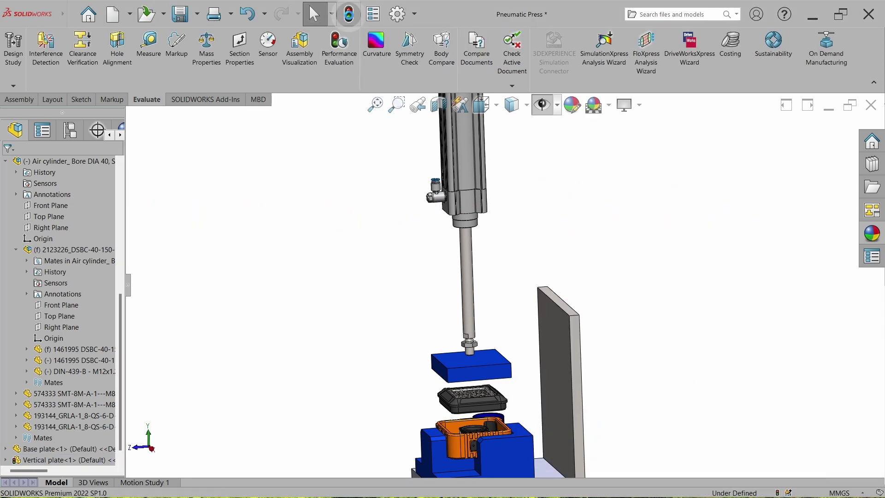
Switch to a side view, then orbit to an angled 3D view
{"action": "left_click", "coordinate": [479, 107]}
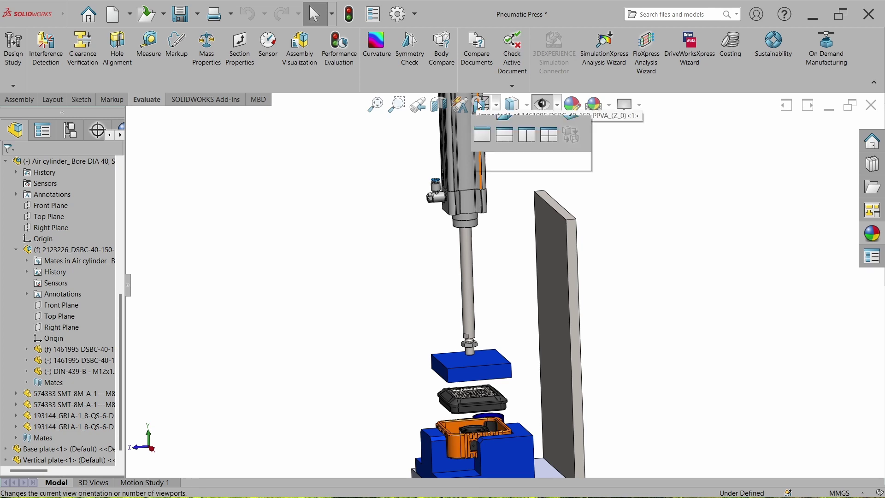
{"action": "left_click", "coordinate": [569, 192]}
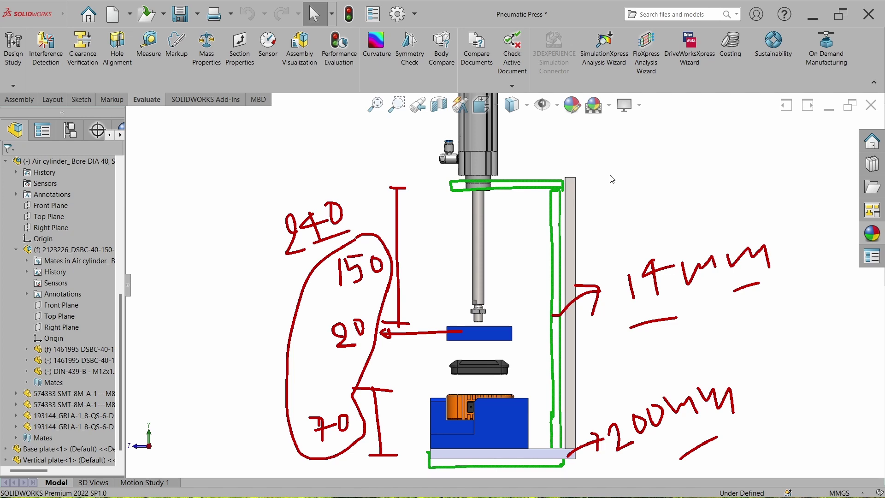
{"action": "middle_click_drag", "start_coordinate": [520, 169], "coordinate": [544, 139]}
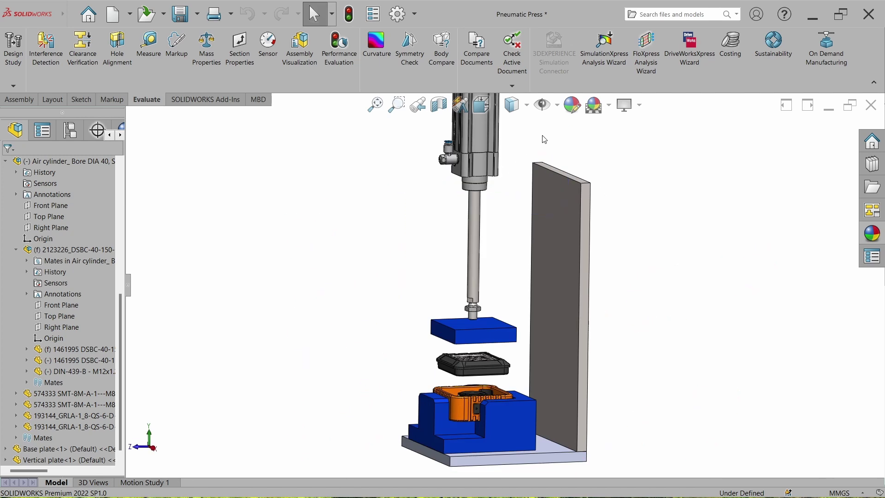
{"action": "scroll", "coordinate": [544, 139], "scroll_direction": "down", "scroll_amount": 3}
Measure 161.11 mm from the cylinder face to the vertical plate face, then start a new document
{"action": "key", "text": "m"}
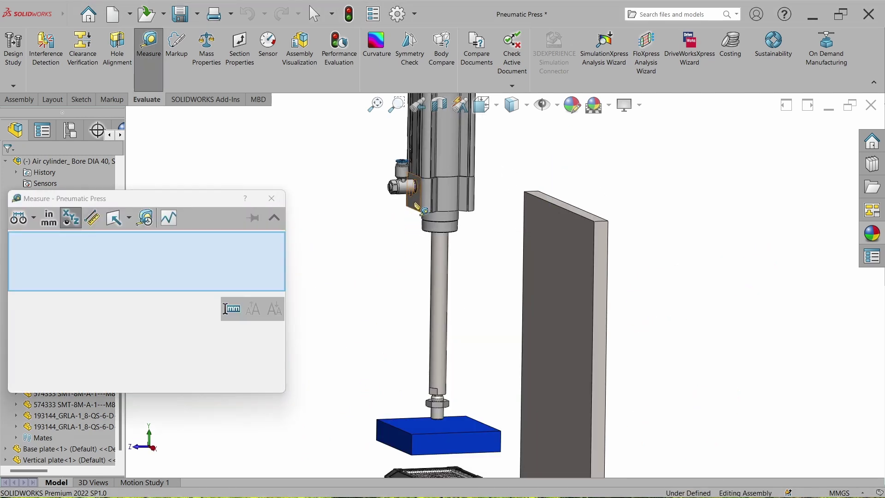
{"action": "left_click", "coordinate": [416, 207]}
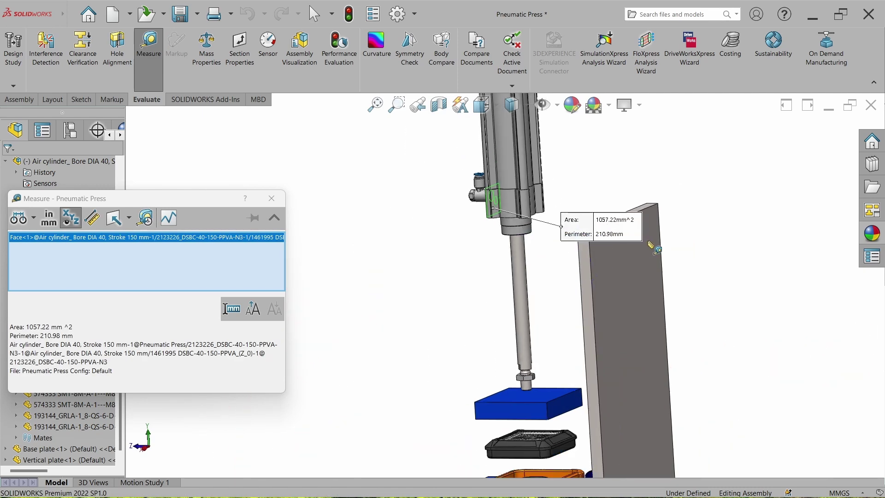
{"action": "left_click", "coordinate": [636, 266]}
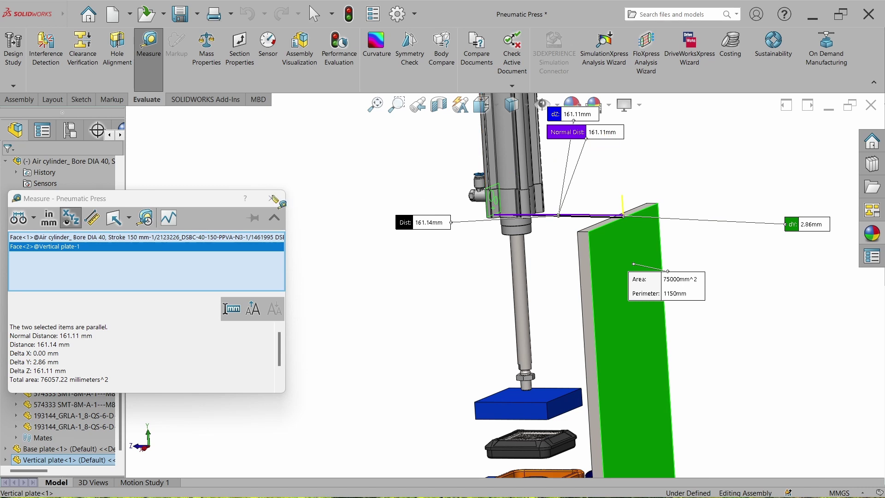
{"action": "left_click", "coordinate": [272, 199]}
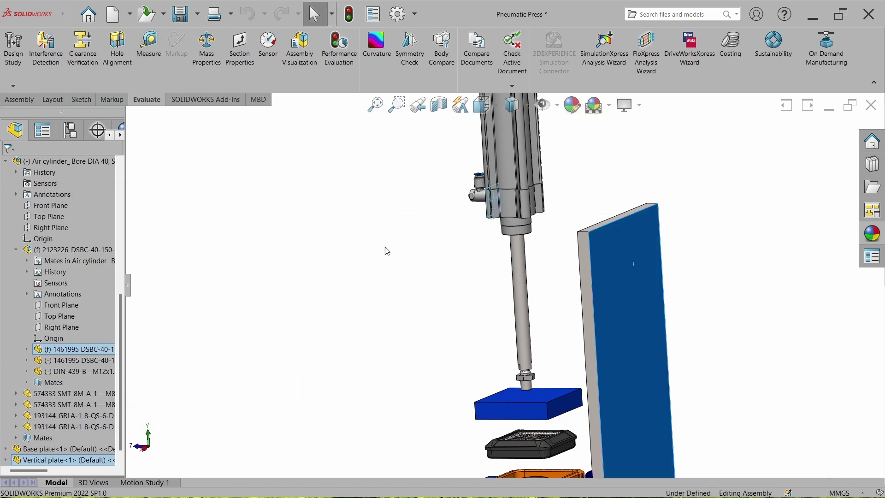
{"action": "left_click", "coordinate": [386, 249]}
{"action": "left_click", "coordinate": [118, 22]}
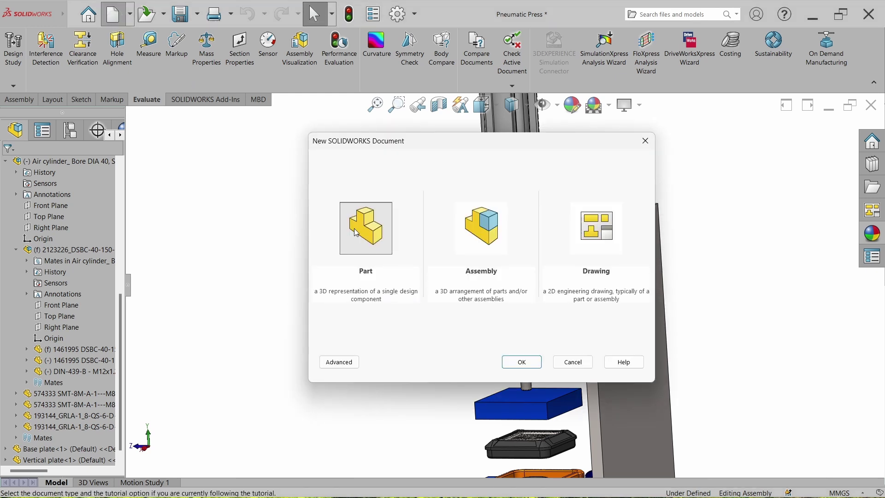
Create a new part and sketch a centre rectangle from the origin on the Top Plane
{"action": "double_click", "coordinate": [353, 228]}
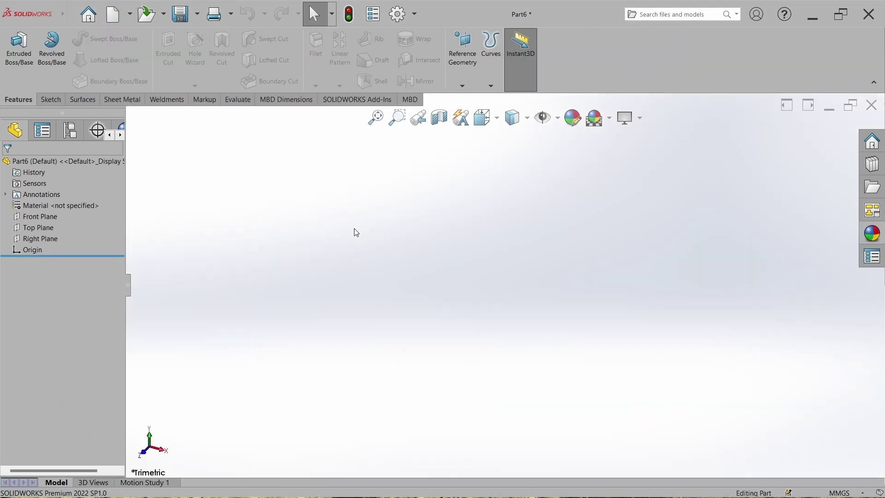
{"action": "left_click", "coordinate": [47, 102]}
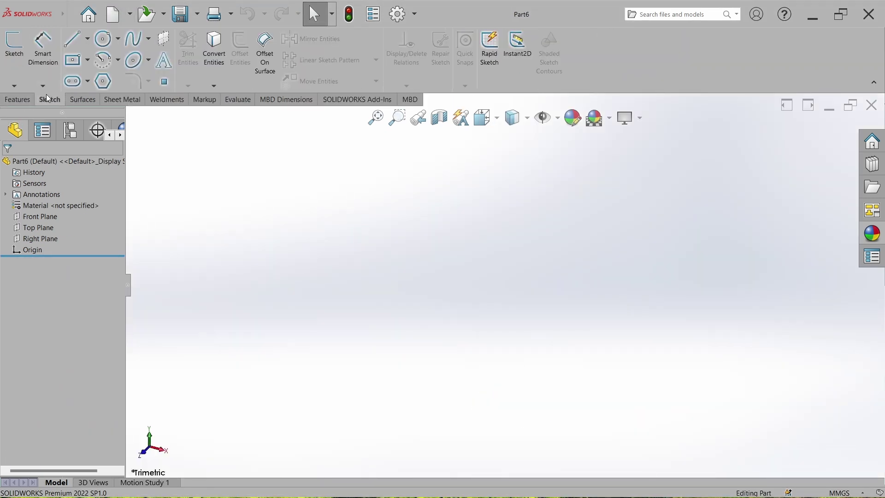
{"action": "left_click", "coordinate": [14, 46]}
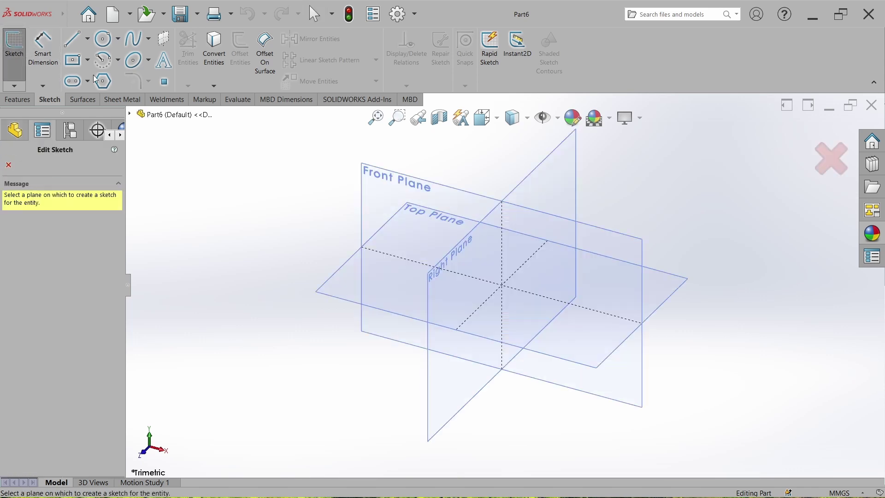
{"action": "left_click", "coordinate": [343, 280]}
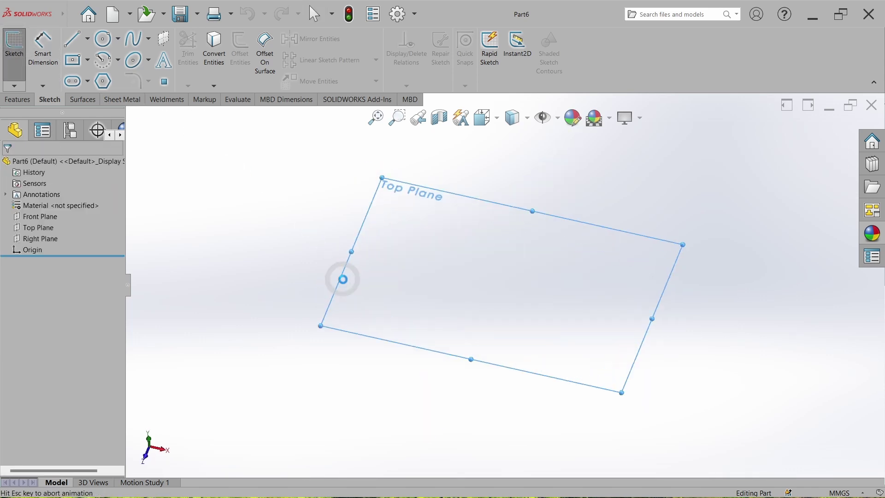
{"action": "left_click", "coordinate": [75, 64]}
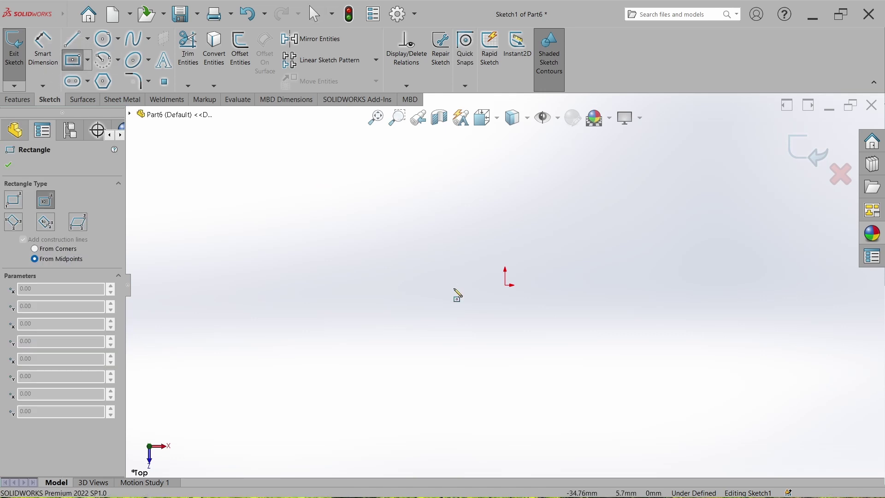
{"action": "left_click", "coordinate": [506, 285]}
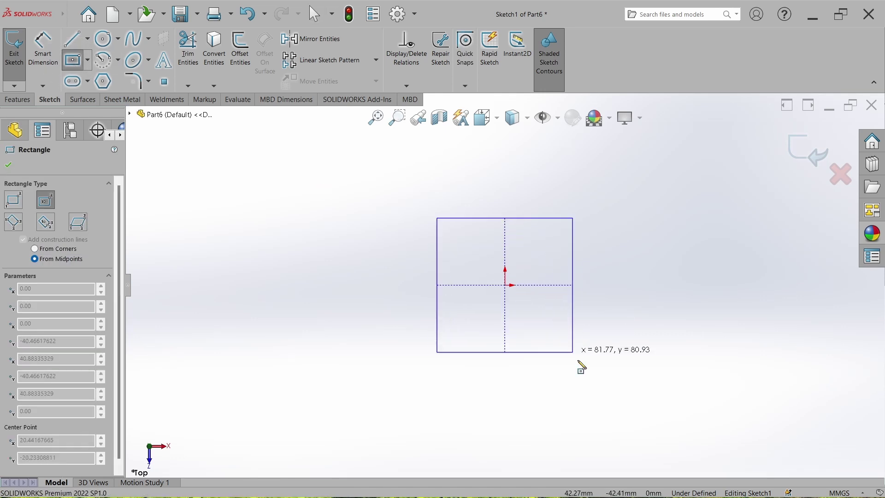
{"action": "left_click", "coordinate": [605, 387]}
{"action": "key", "text": "Escape"}
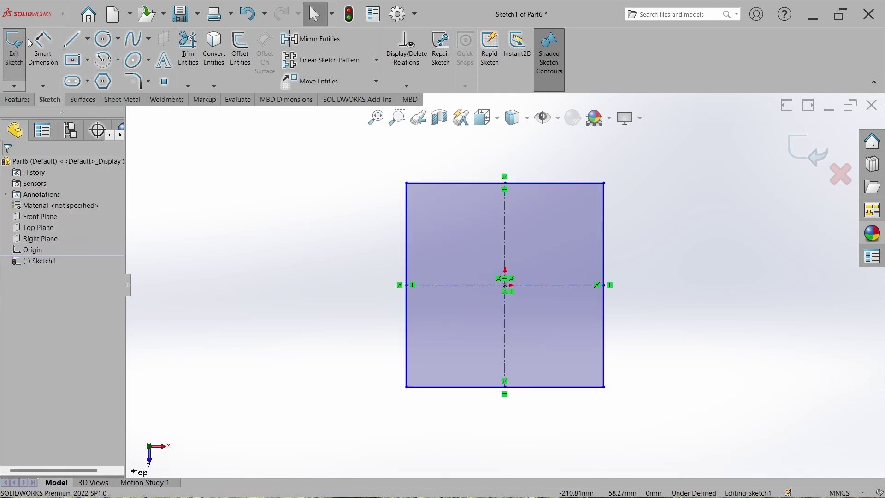
Dimension the rectangle 200 mm wide and 160 mm high
{"action": "left_click", "coordinate": [43, 46]}
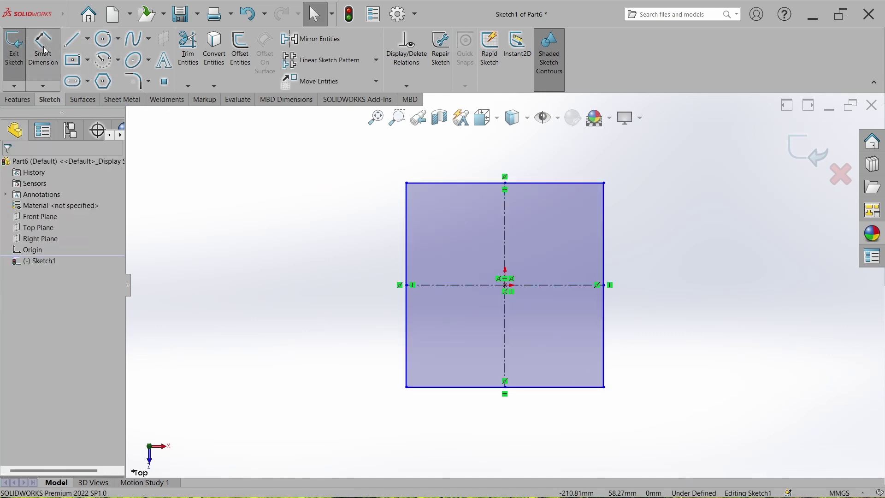
{"action": "left_click", "coordinate": [483, 387]}
{"action": "left_click", "coordinate": [510, 441]}
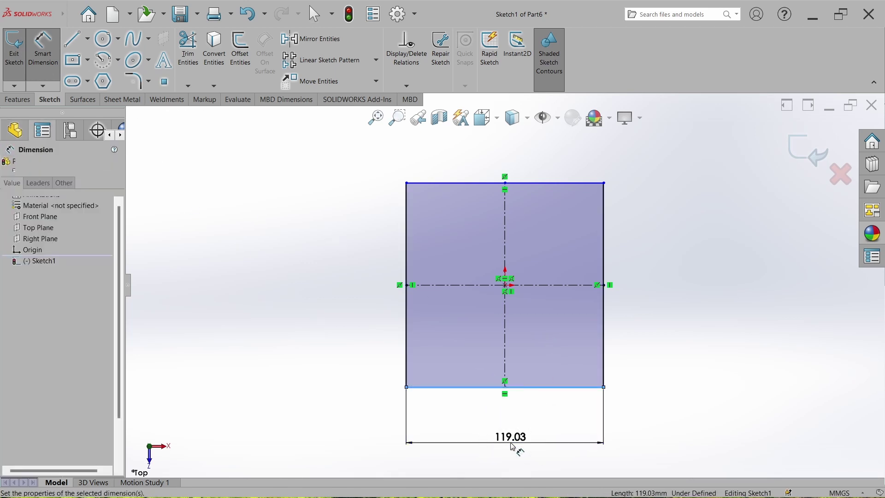
{"action": "type", "text": "200"}
{"action": "key", "text": "Return"}
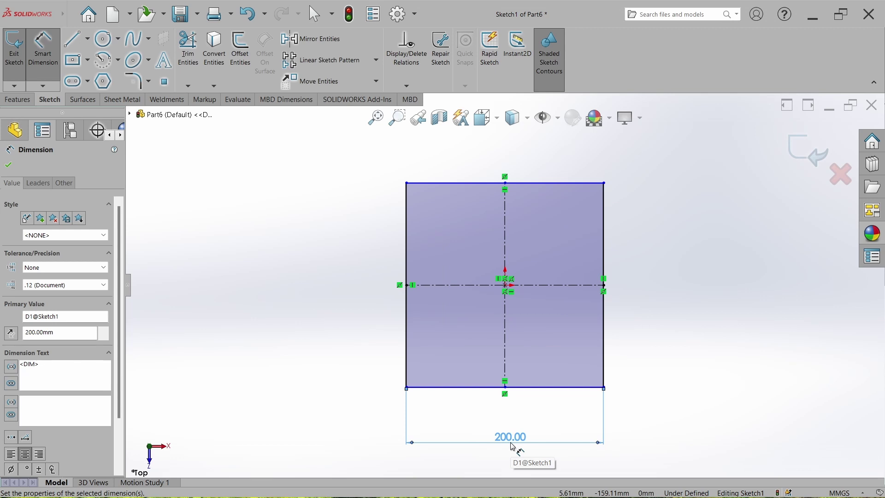
{"action": "left_click", "coordinate": [406, 317]}
{"action": "left_click", "coordinate": [353, 301]}
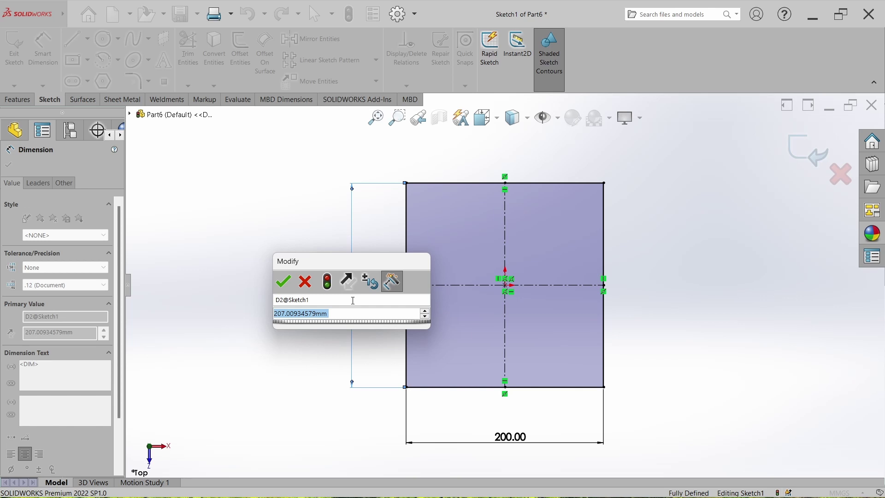
{"action": "type", "text": "160"}
{"action": "key", "text": "Return"}
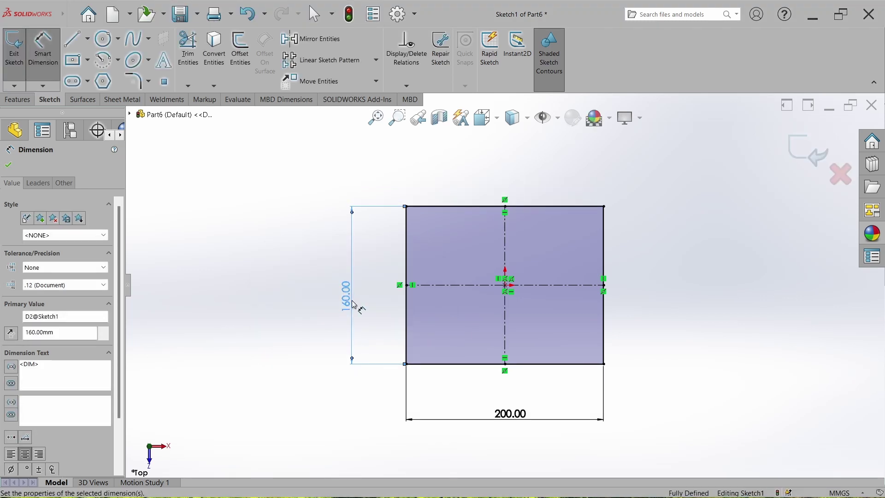
Exit the sketch and extrude it into a 14 mm thick plate
{"action": "key", "text": "Escape"}
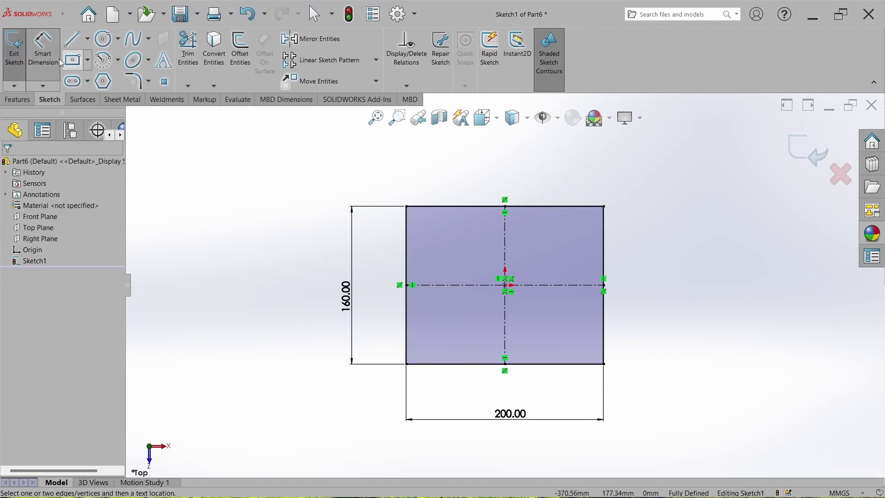
{"action": "left_click", "coordinate": [14, 46]}
{"action": "left_click", "coordinate": [19, 100]}
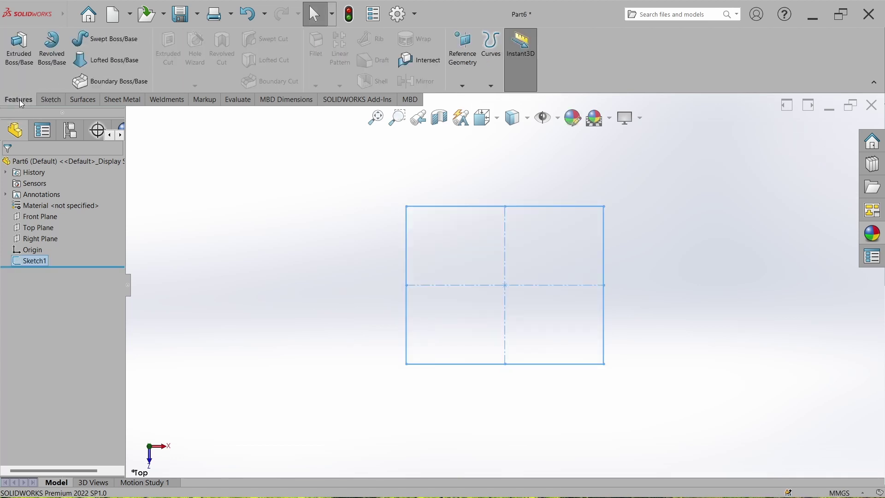
{"action": "left_click", "coordinate": [19, 68]}
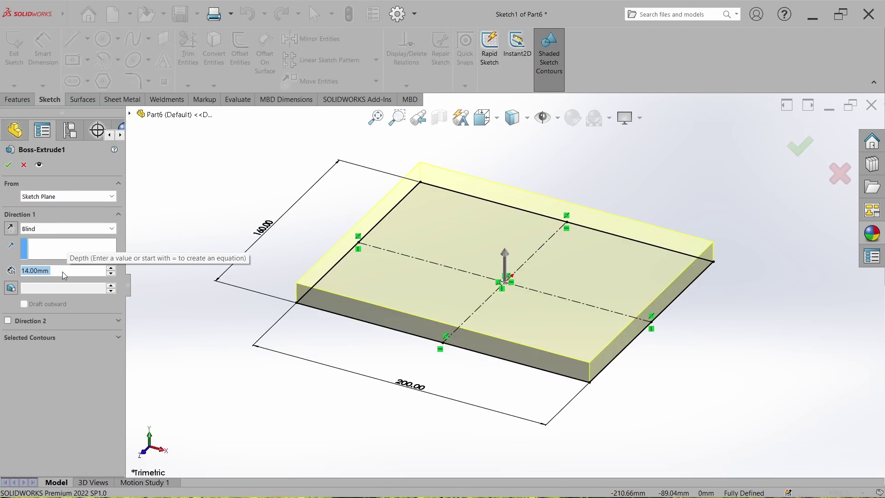
{"action": "left_click", "coordinate": [8, 164]}
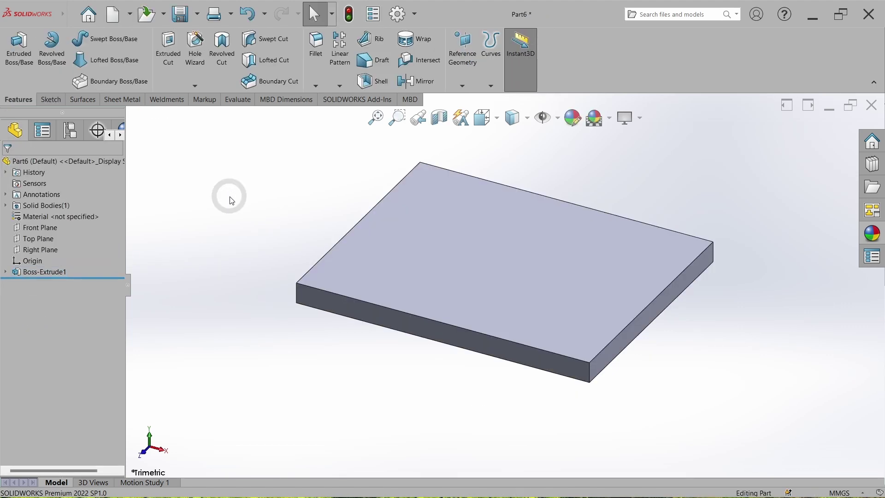
Save the part as 'Pneumatic cylinder mounting plate'
{"action": "key", "text": "ctrl+s"}
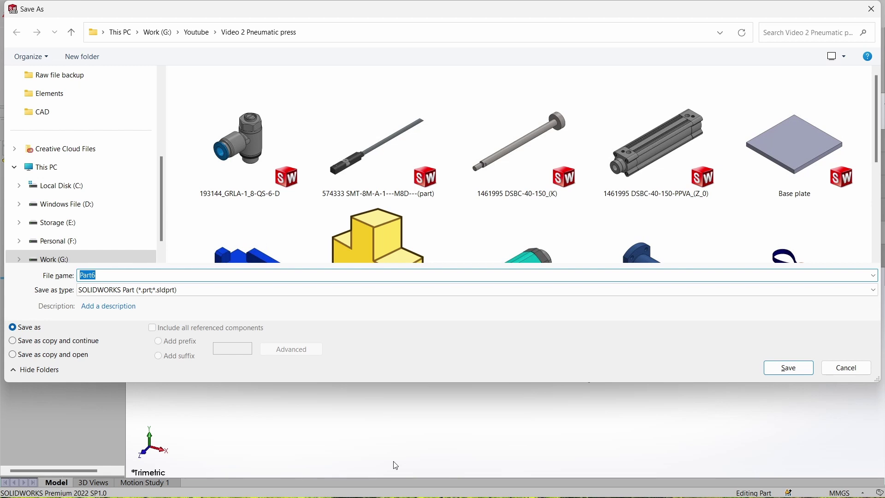
{"action": "type", "text": "Pneumatic cylinder mounting plate"}
{"action": "key", "text": "Return"}
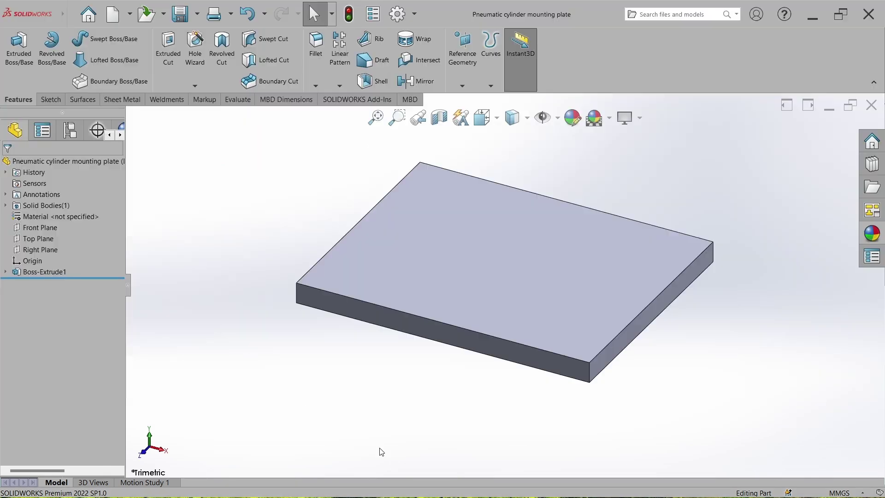
Set the plate's material to Plain Carbon Steel and close the part
{"action": "right_click", "coordinate": [74, 216]}
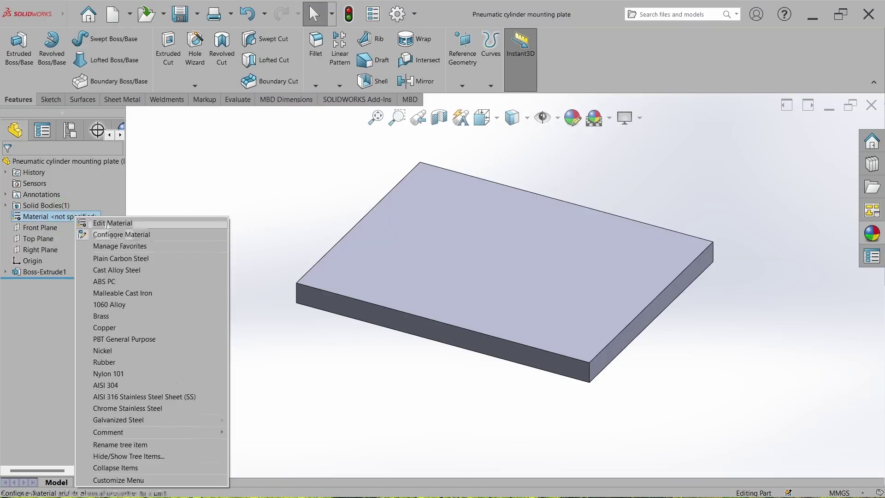
{"action": "left_click", "coordinate": [123, 259]}
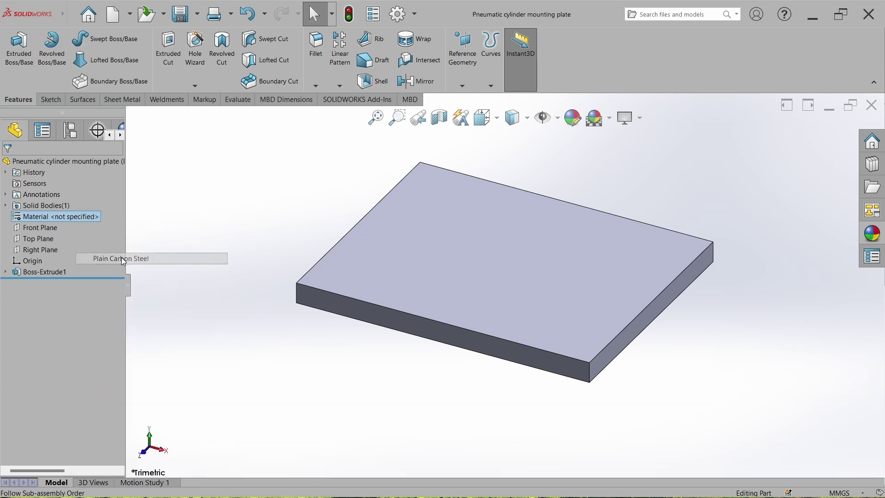
{"action": "left_click", "coordinate": [876, 110]}
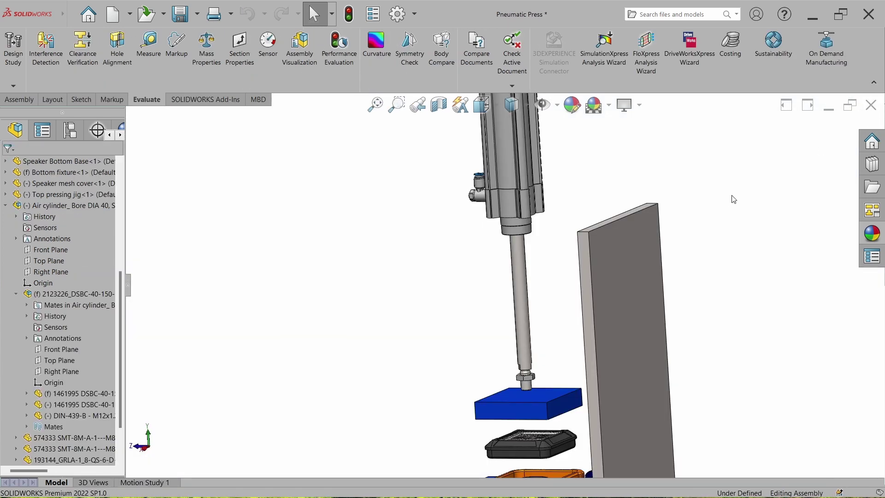
Insert the Pneumatic cylinder mounting plate and mate it coincident against the vertical plate face
{"action": "key", "text": "ctrl+7"}
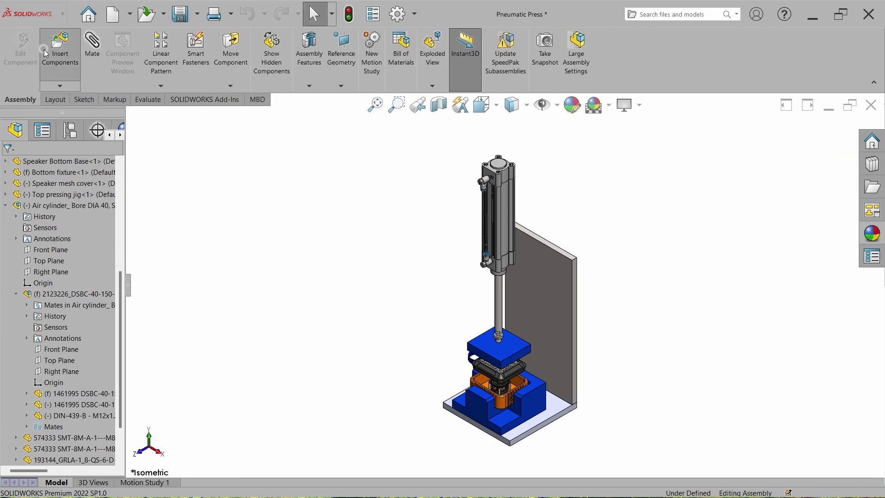
{"action": "left_click", "coordinate": [60, 48]}
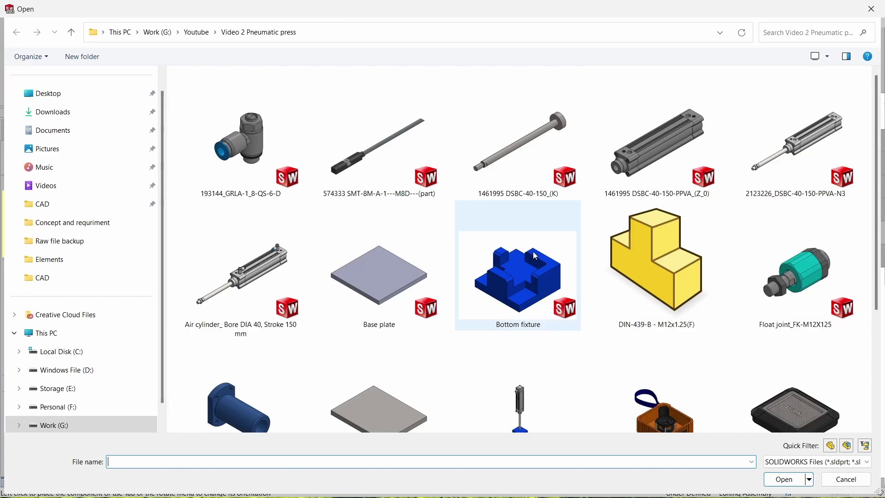
{"action": "double_click", "coordinate": [393, 370]}
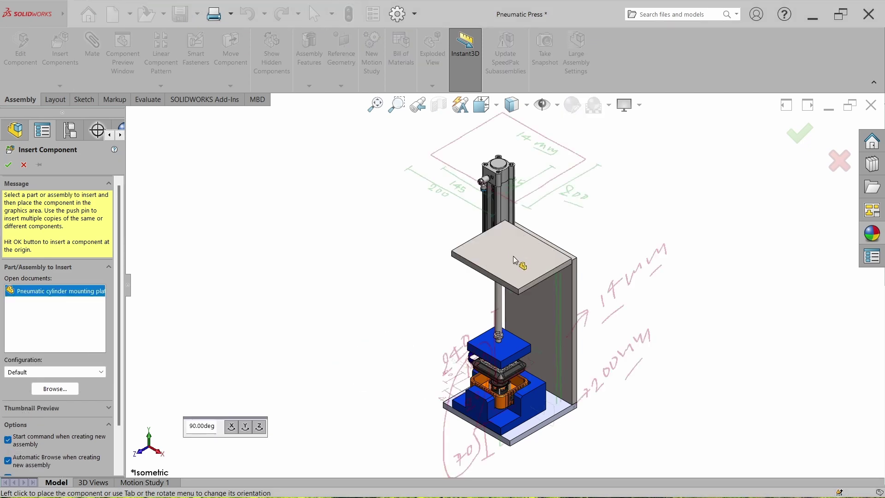
{"action": "left_click", "coordinate": [516, 247]}
{"action": "scroll", "coordinate": [511, 237], "scroll_direction": "down", "scroll_amount": 3}
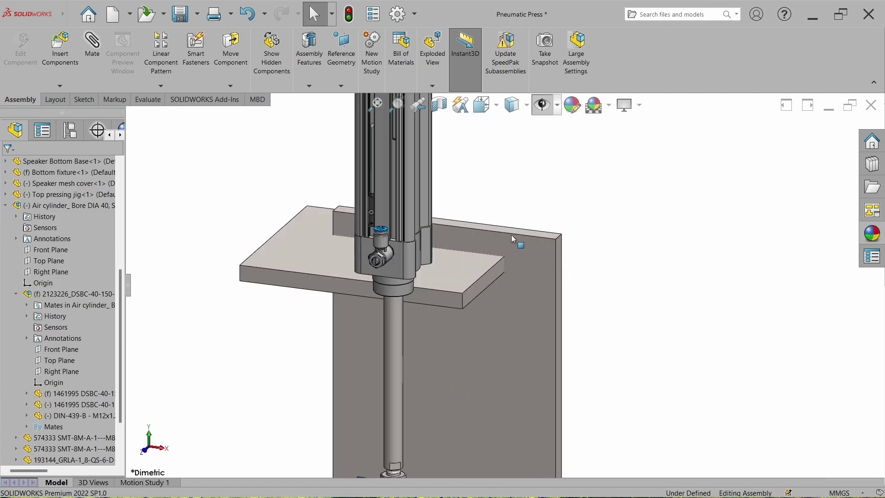
{"action": "left_click", "coordinate": [500, 286]}
{"action": "scroll", "coordinate": [461, 207], "scroll_direction": "down", "scroll_amount": 4}
{"action": "left_click", "coordinate": [430, 279], "text": "ctrl"}
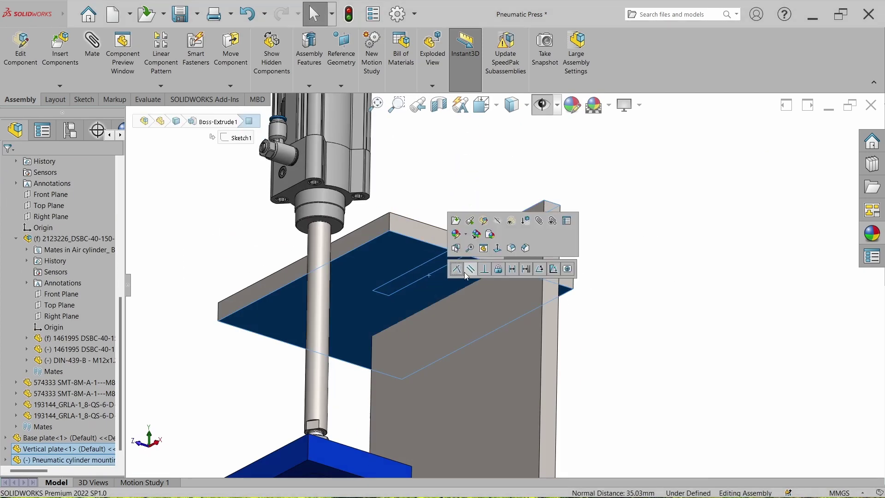
{"action": "left_click", "coordinate": [636, 362]}
Open the Air cylinder Bore DIA 40, Stroke 150 mm subassembly in its own window
{"action": "scroll", "coordinate": [636, 362], "scroll_direction": "up", "scroll_amount": 3}
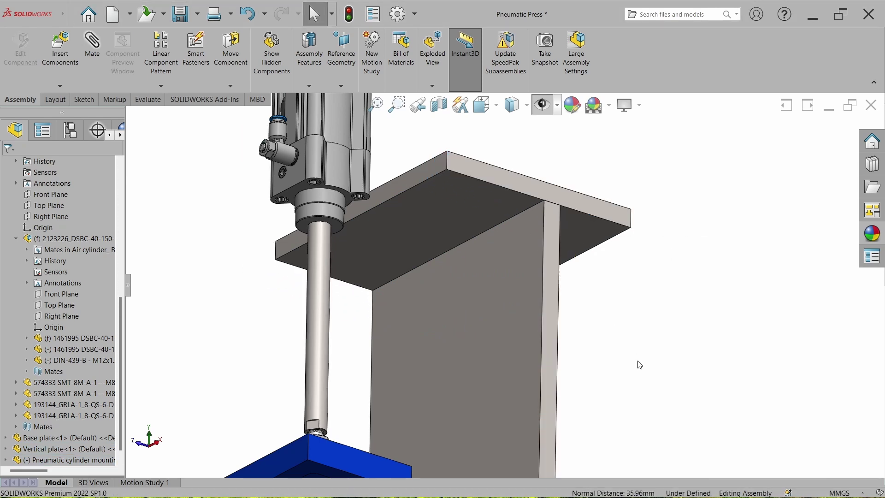
{"action": "middle_click_drag", "start_coordinate": [636, 362], "coordinate": [572, 206]}
{"action": "scroll", "coordinate": [574, 210], "scroll_direction": "down", "scroll_amount": 2}
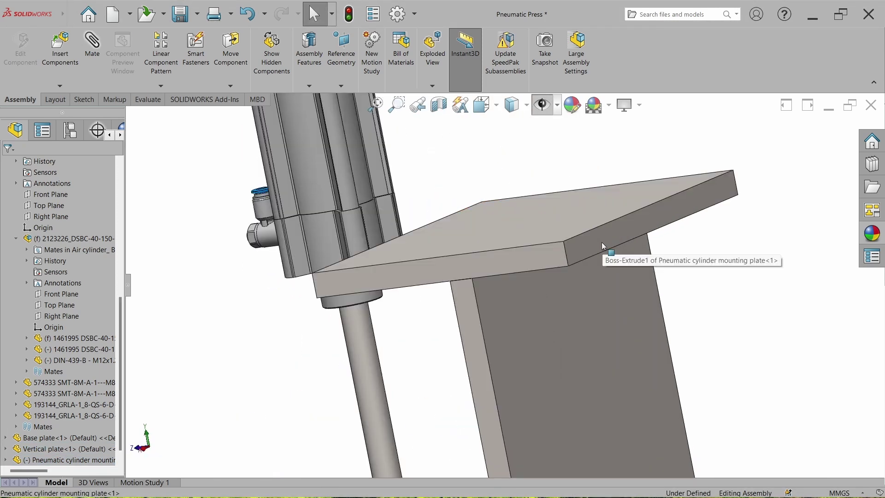
{"action": "left_click", "coordinate": [604, 245]}
{"action": "left_click", "coordinate": [396, 273]}
{"action": "key", "text": "ctrl+7"}
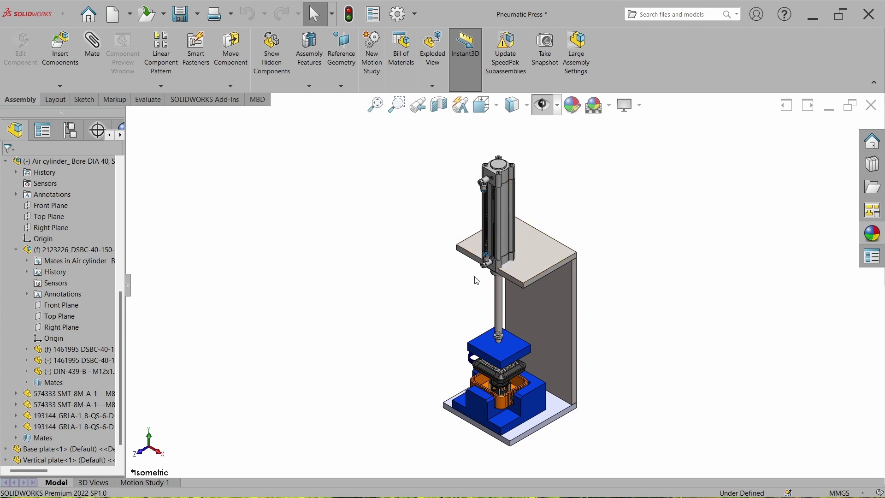
{"action": "scroll", "coordinate": [540, 255], "scroll_direction": "down", "scroll_amount": 3}
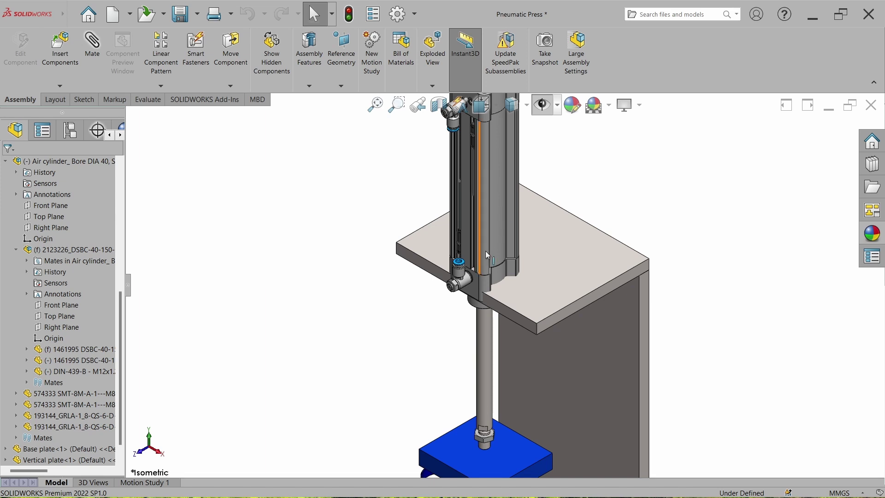
{"action": "key", "text": "f"}
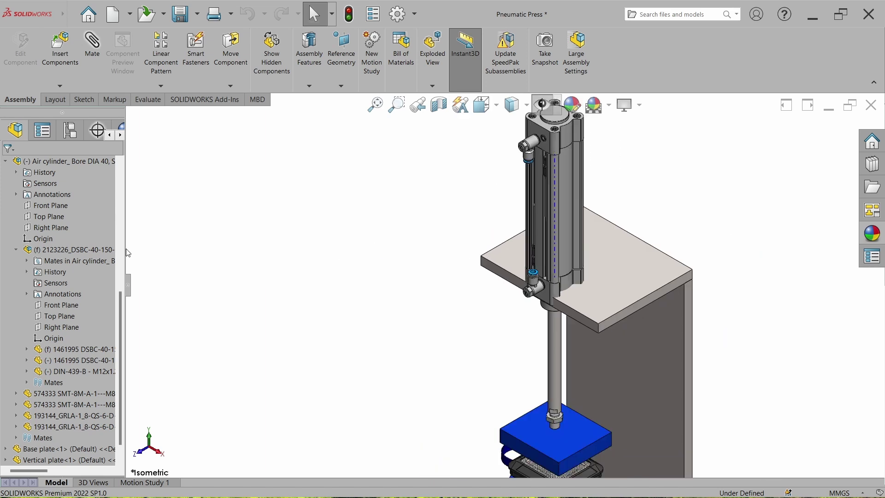
{"action": "scroll", "coordinate": [71, 236], "scroll_direction": "up", "scroll_amount": 2}
{"action": "left_click", "coordinate": [64, 228]}
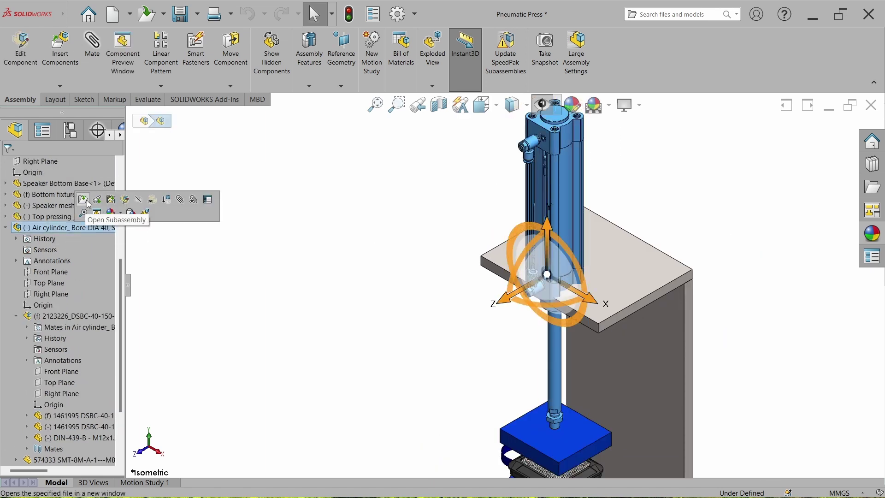
{"action": "left_click", "coordinate": [88, 203]}
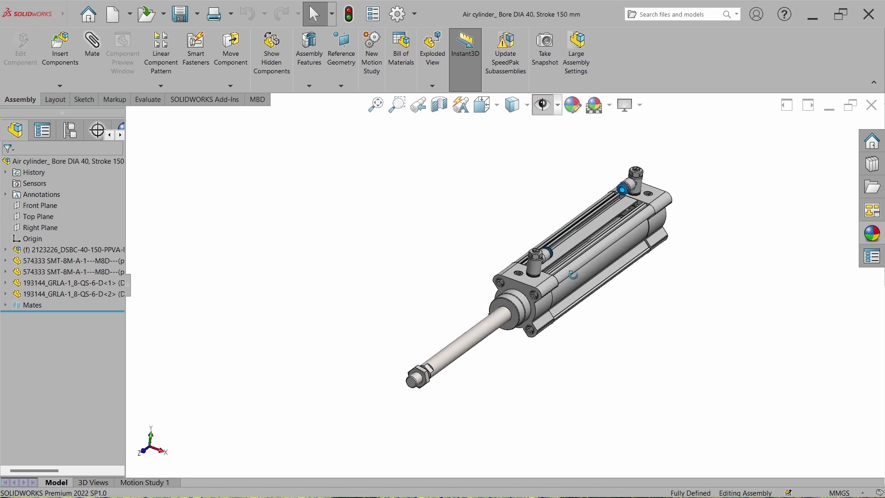
Measure the flange's 6 mm bolt hole, 38 mm hole spacing and 35 mm ring diameter
{"action": "scroll", "coordinate": [533, 297], "scroll_direction": "down", "scroll_amount": 6}
{"action": "left_click", "coordinate": [146, 99]}
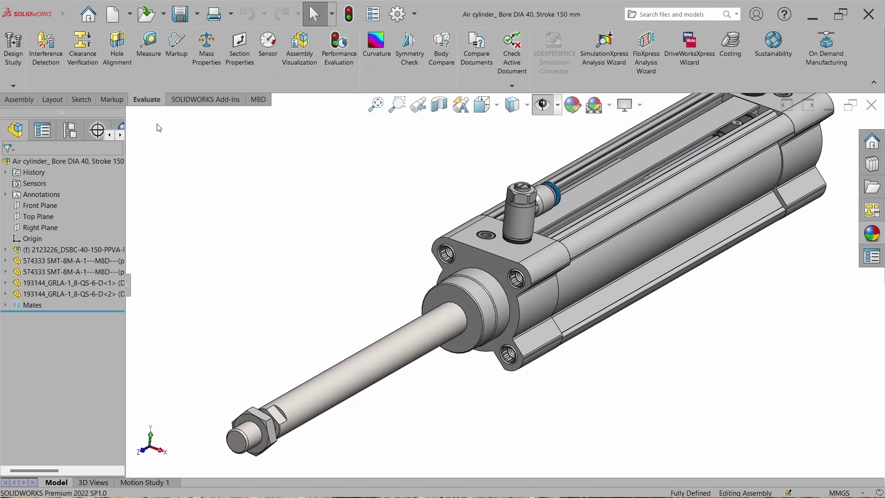
{"action": "left_click", "coordinate": [144, 68]}
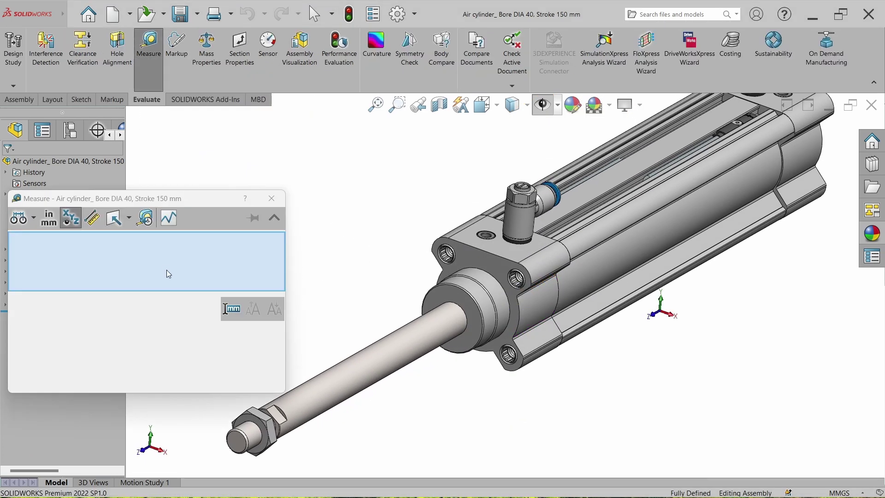
{"action": "scroll", "coordinate": [539, 310], "scroll_direction": "down", "scroll_amount": 6}
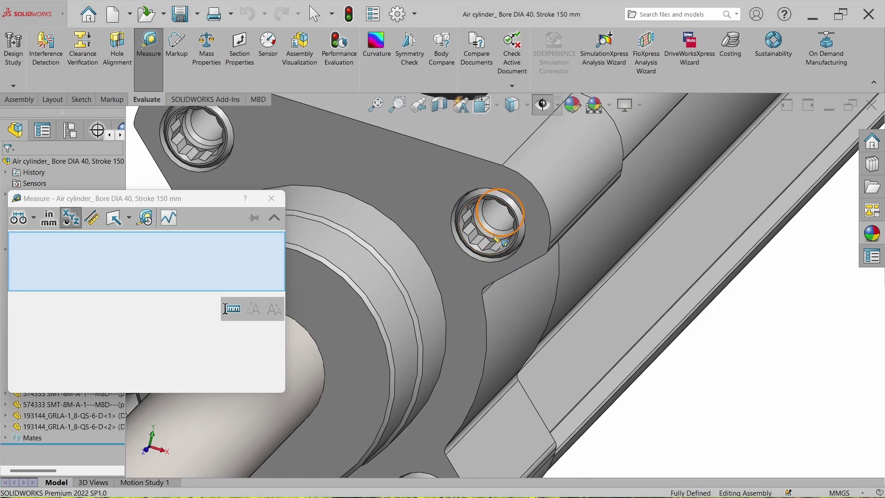
{"action": "left_click", "coordinate": [497, 239]}
{"action": "scroll", "coordinate": [497, 240], "scroll_direction": "up", "scroll_amount": 4}
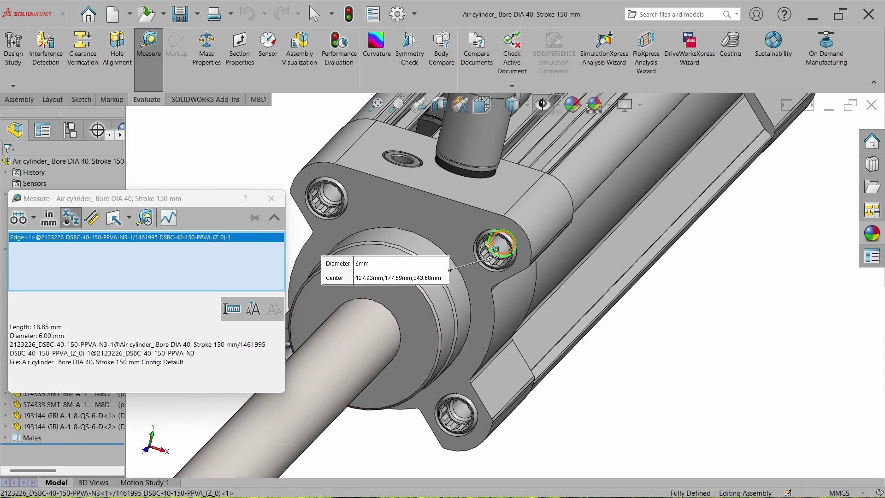
{"action": "left_click", "coordinate": [330, 195]}
{"action": "middle_click_drag", "start_coordinate": [369, 174], "coordinate": [391, 238]}
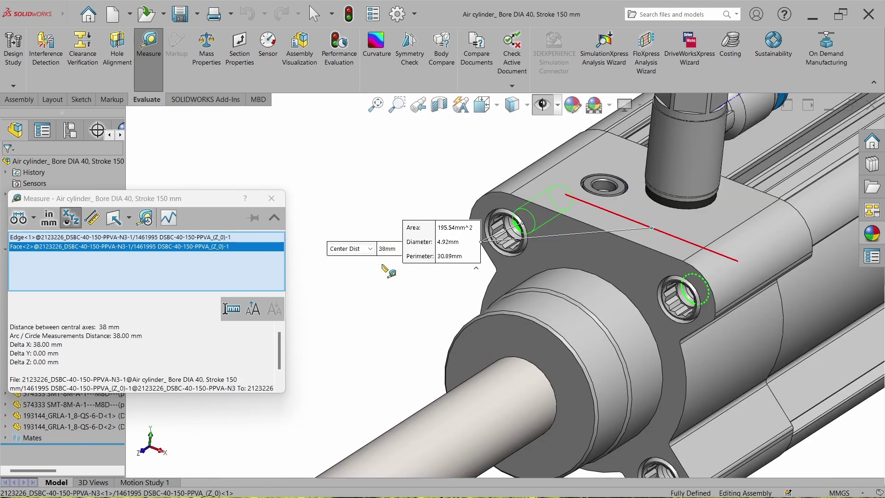
{"action": "left_click", "coordinate": [402, 302]}
{"action": "left_click", "coordinate": [602, 303]}
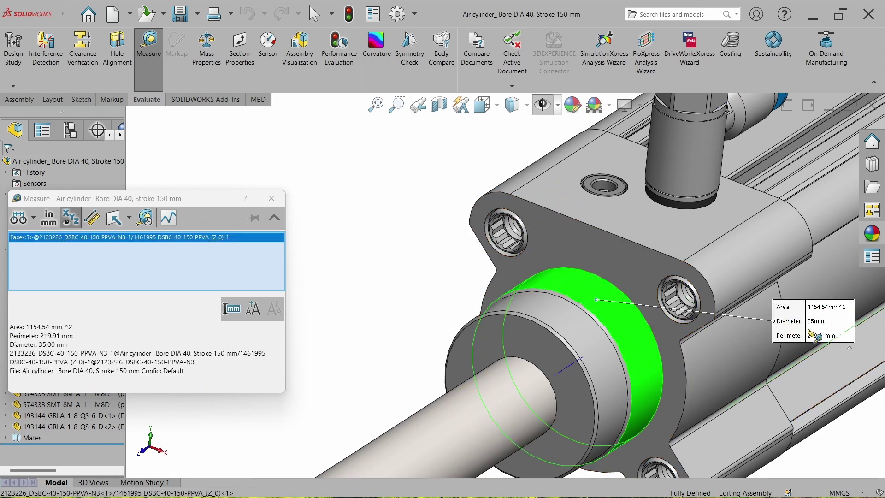
Close Measure and return to the Pneumatic Press assembly
{"action": "left_click", "coordinate": [272, 198]}
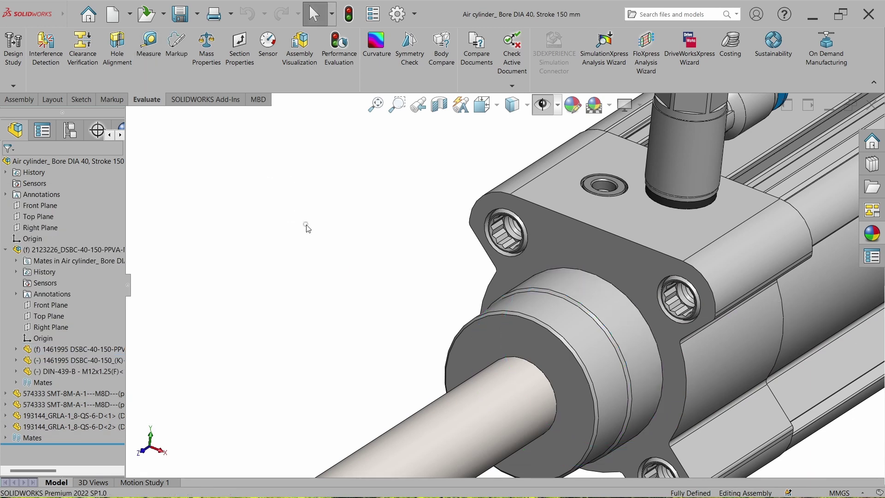
{"action": "middle_click_drag", "start_coordinate": [400, 222], "coordinate": [407, 221]}
{"action": "left_click", "coordinate": [871, 105]}
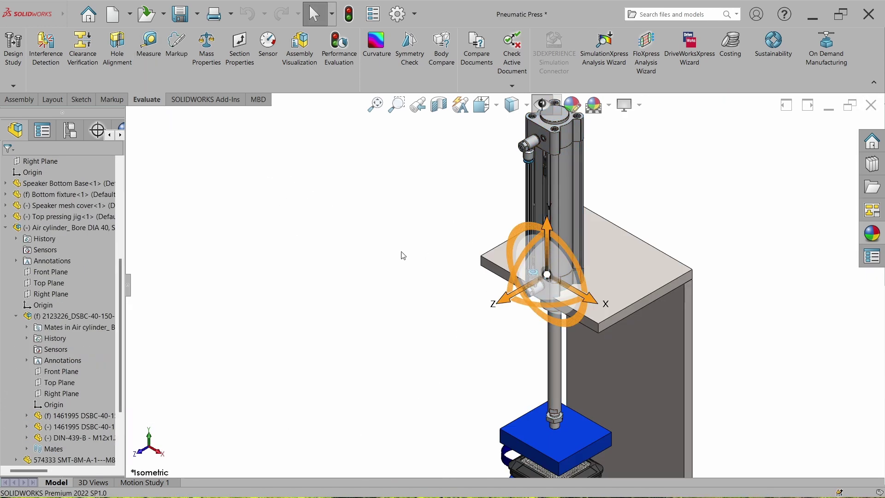
Open the mounting plate part and start a sketch on its front face
{"action": "left_click", "coordinate": [616, 278]}
{"action": "left_click", "coordinate": [636, 221]}
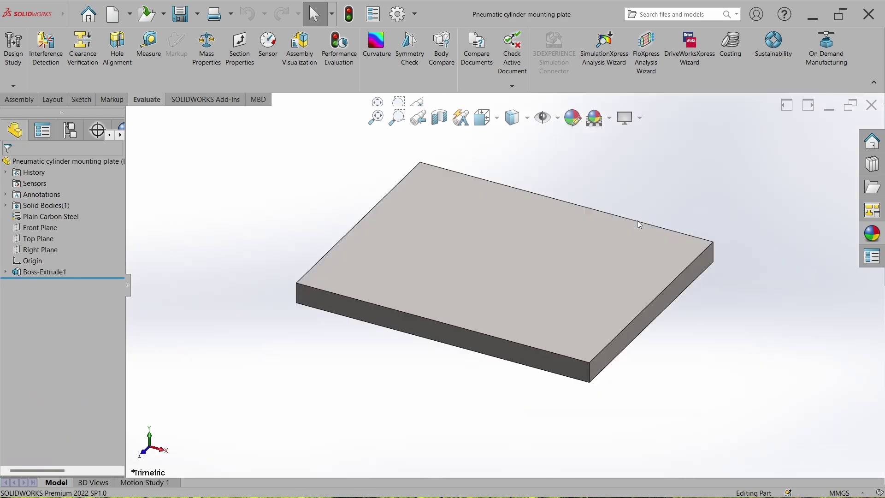
{"action": "left_click", "coordinate": [551, 251]}
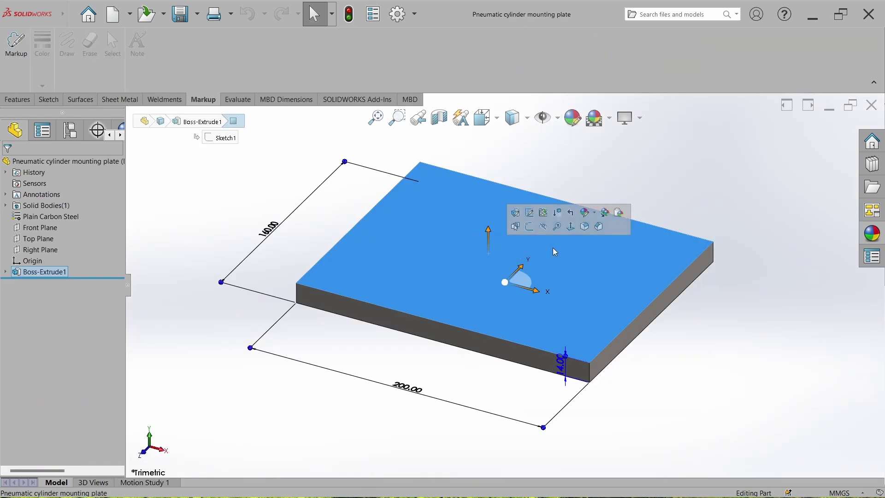
{"action": "left_click", "coordinate": [557, 225]}
{"action": "left_click", "coordinate": [168, 218]}
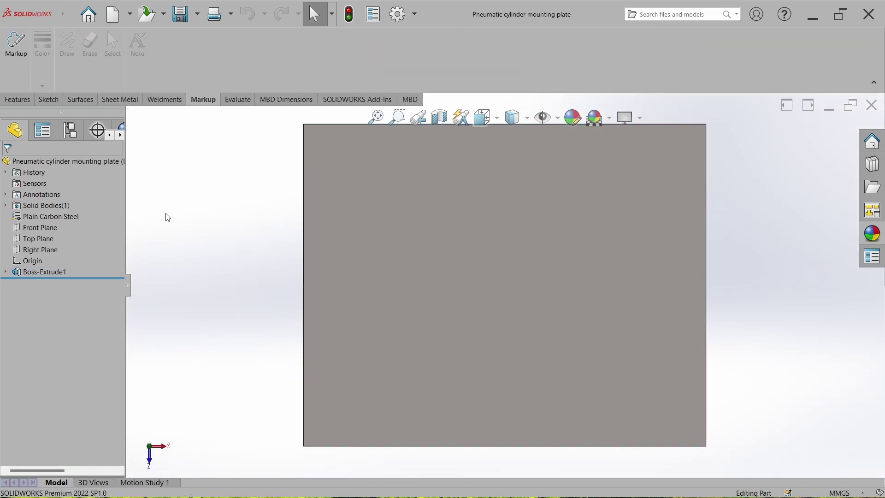
{"action": "left_click", "coordinate": [48, 103]}
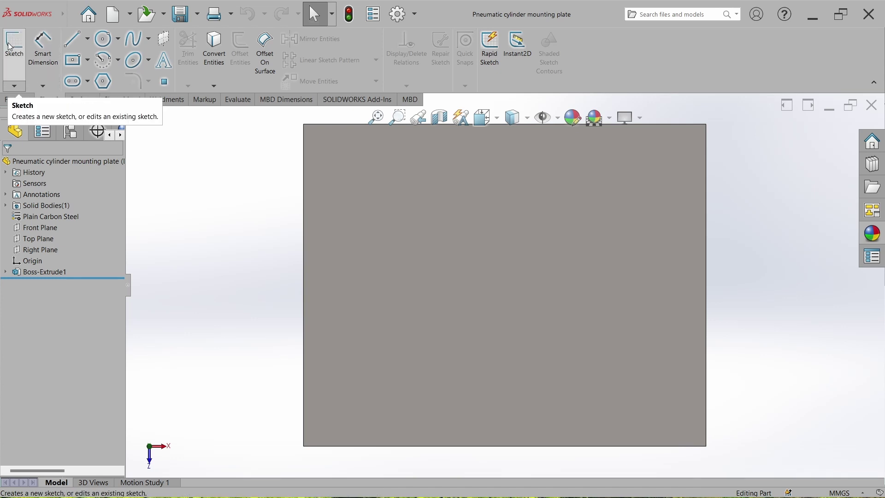
{"action": "left_click", "coordinate": [13, 63]}
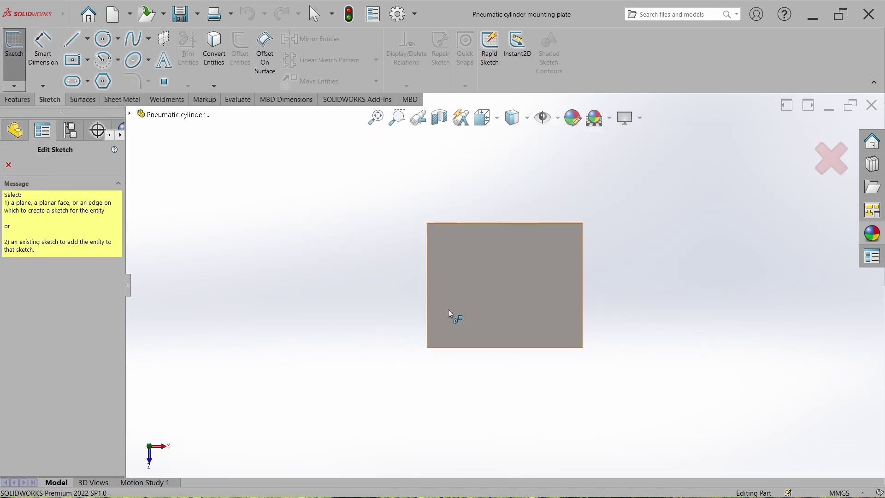
{"action": "left_click", "coordinate": [488, 302]}
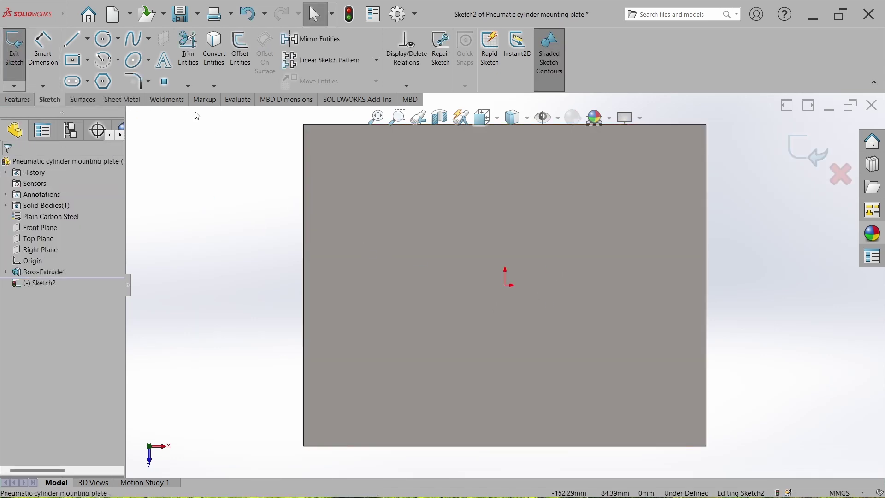
Draw a vertical centerline up from the bottom-edge midpoint with a circle at its top
{"action": "left_click", "coordinate": [88, 43]}
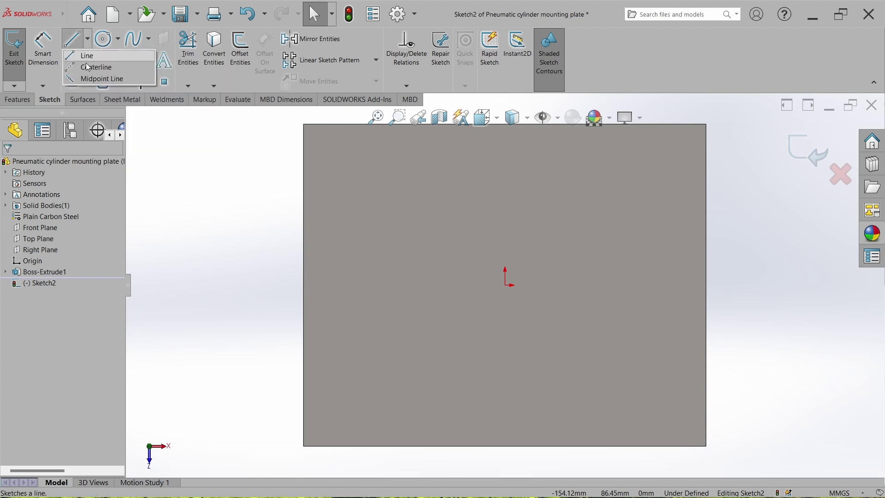
{"action": "left_click", "coordinate": [95, 68]}
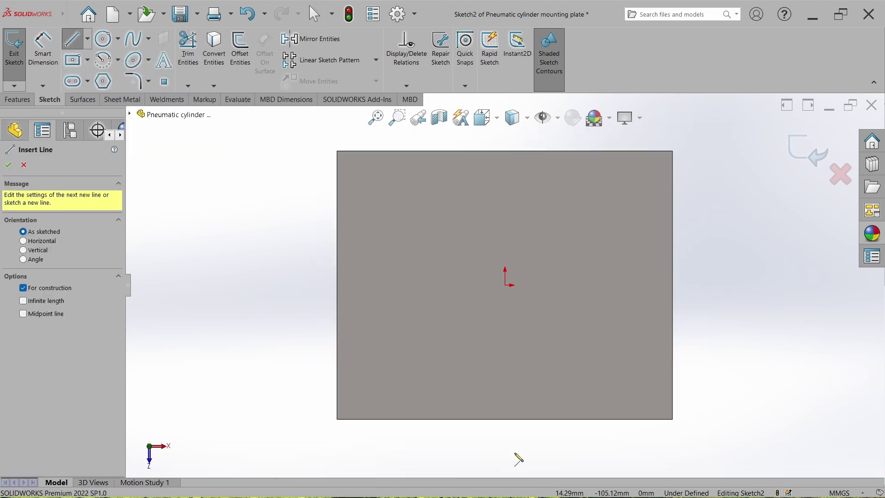
{"action": "left_click", "coordinate": [505, 419]}
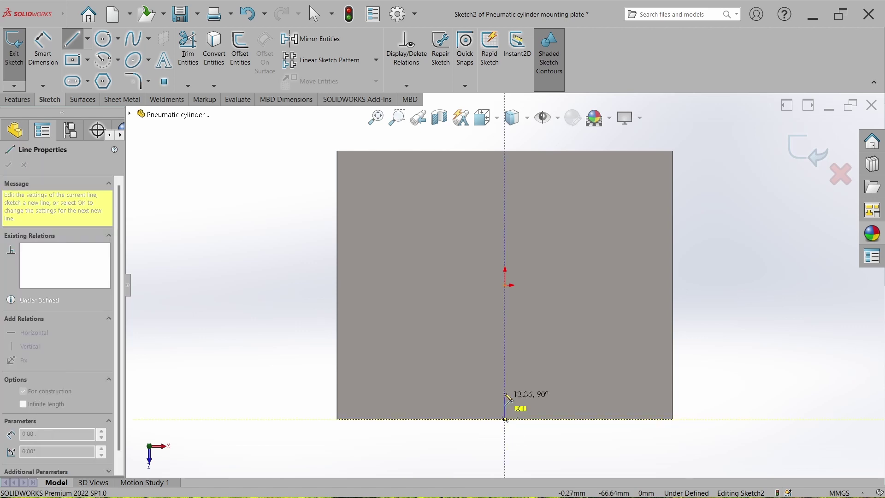
{"action": "left_click", "coordinate": [506, 345]}
{"action": "key", "text": "Escape"}
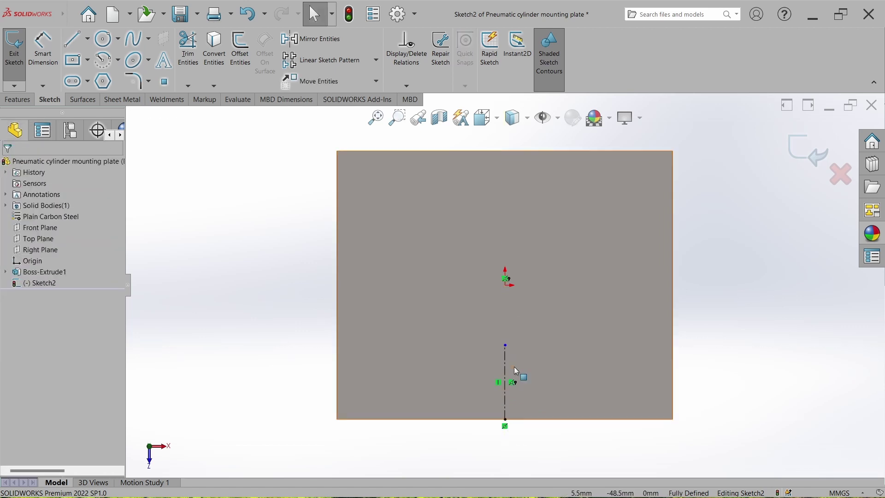
{"action": "left_click", "coordinate": [107, 40]}
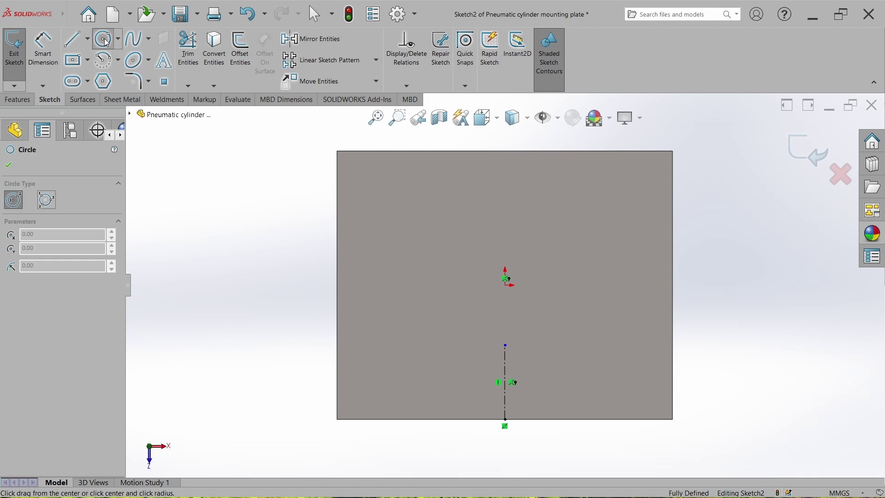
{"action": "left_click", "coordinate": [506, 345]}
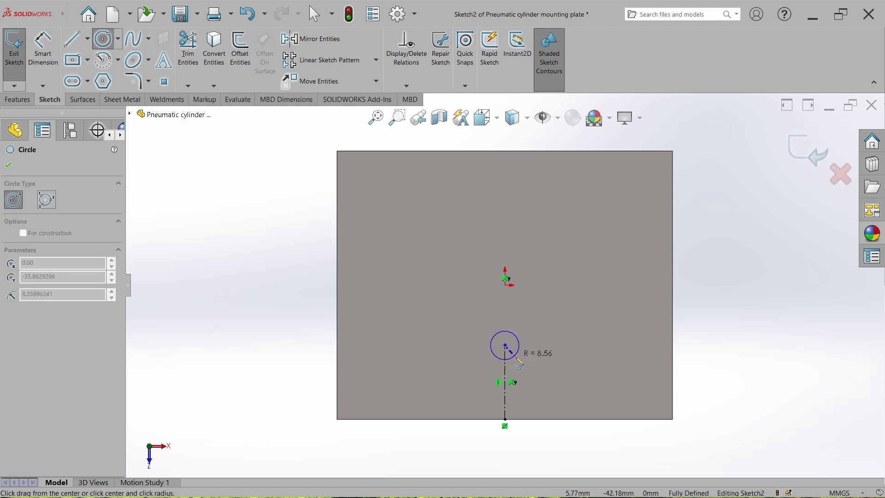
{"action": "left_click", "coordinate": [537, 356]}
{"action": "key", "text": "Escape"}
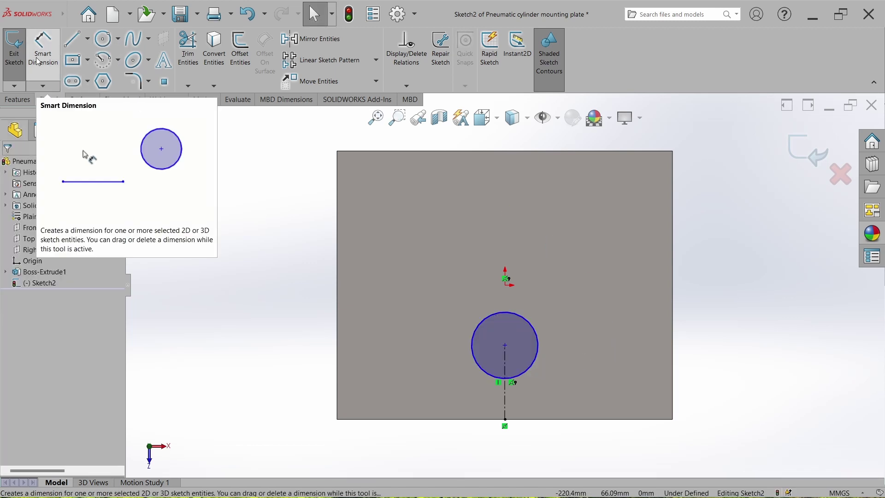
Dimension the circle to Ø35 mm and the centerline to 40 mm, then exit the sketch
{"action": "left_click", "coordinate": [54, 61]}
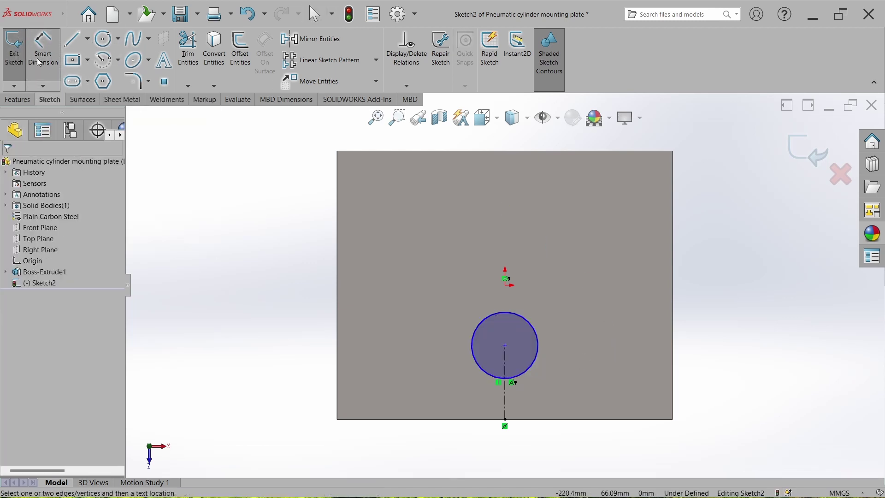
{"action": "left_click", "coordinate": [477, 372]}
{"action": "left_click", "coordinate": [299, 394]}
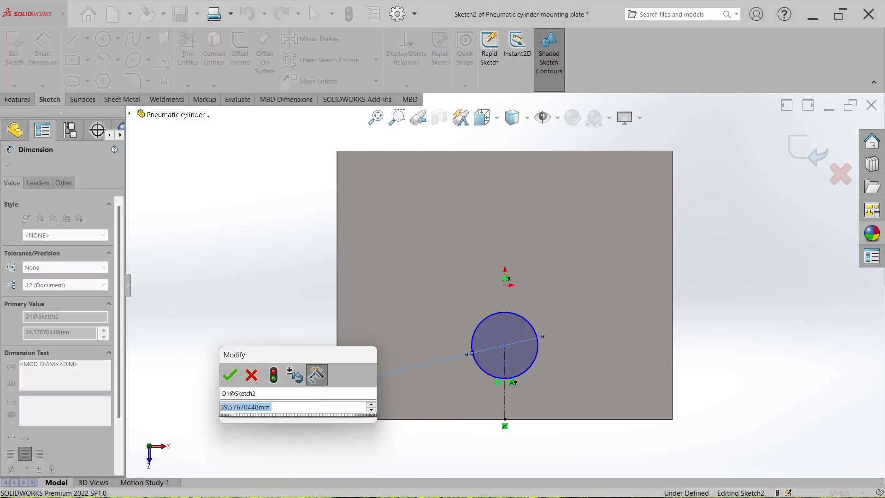
{"action": "type", "text": "35"}
{"action": "key", "text": "Return"}
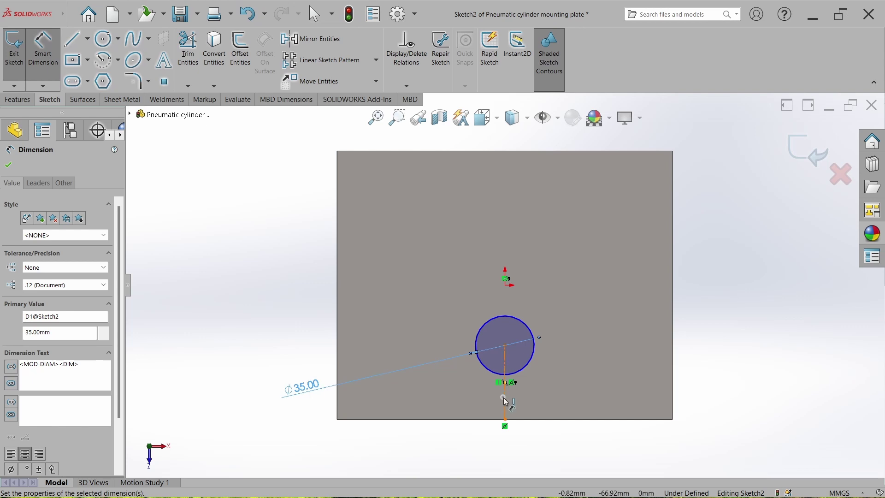
{"action": "left_click", "coordinate": [506, 403]}
{"action": "left_click", "coordinate": [613, 390]}
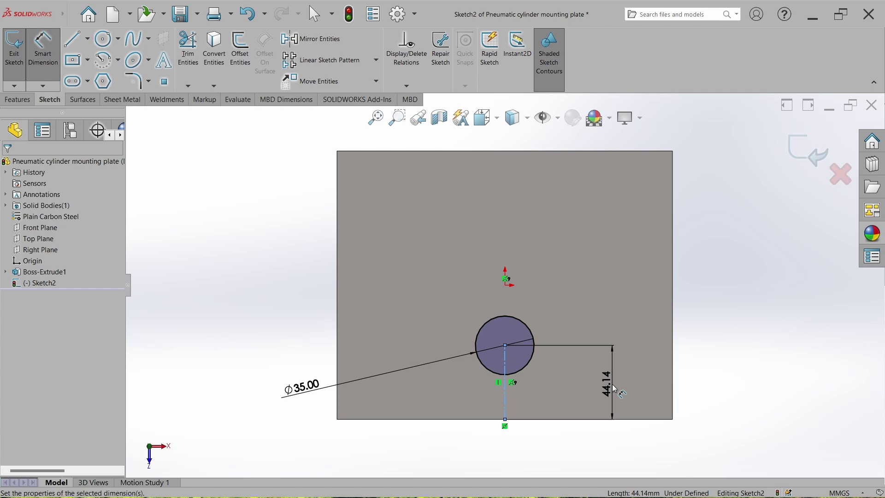
{"action": "type", "text": "40"}
{"action": "key", "text": "Return"}
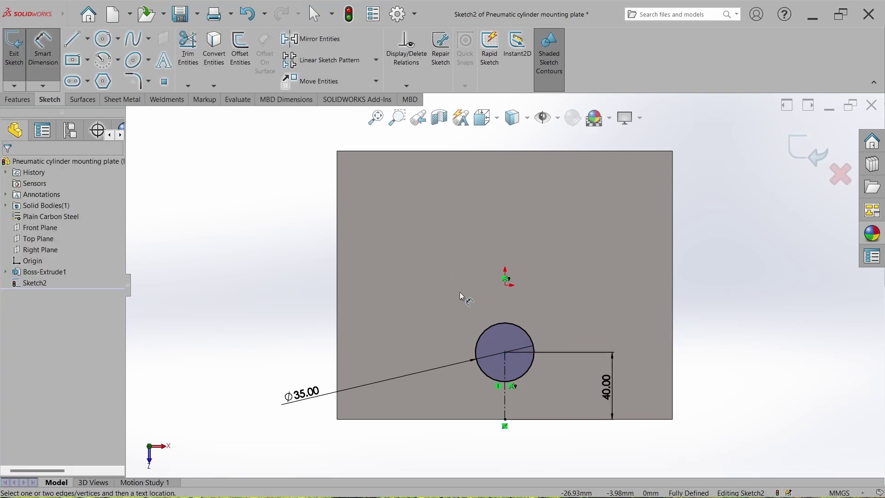
{"action": "left_click", "coordinate": [10, 67]}
Extruded-cut the Ø35 mm circle Through All to make the bore hole
{"action": "left_click", "coordinate": [18, 101]}
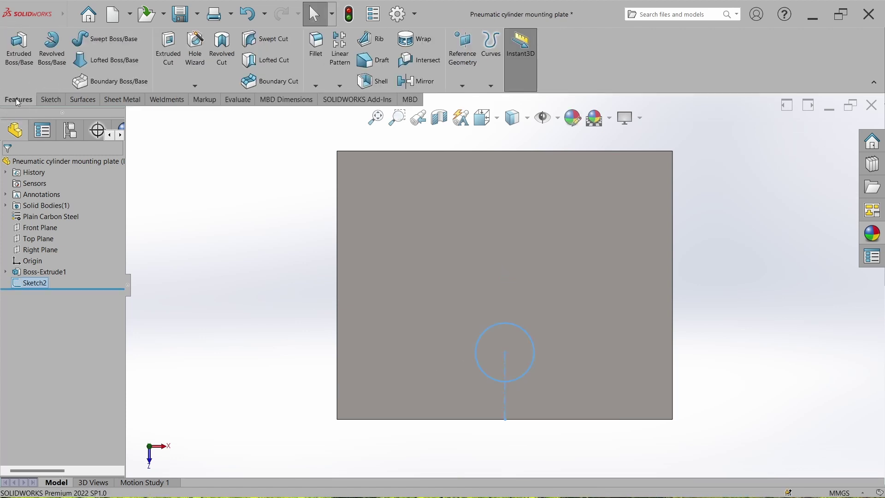
{"action": "left_click", "coordinate": [162, 59]}
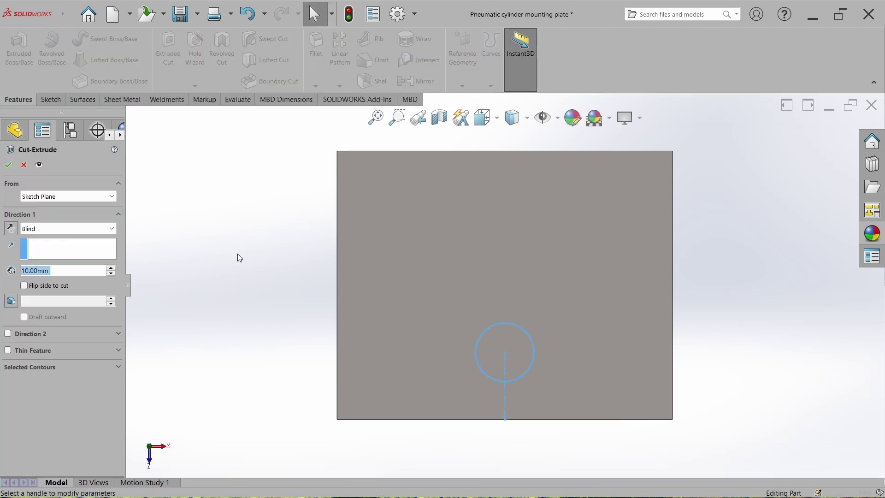
{"action": "left_click", "coordinate": [39, 228]}
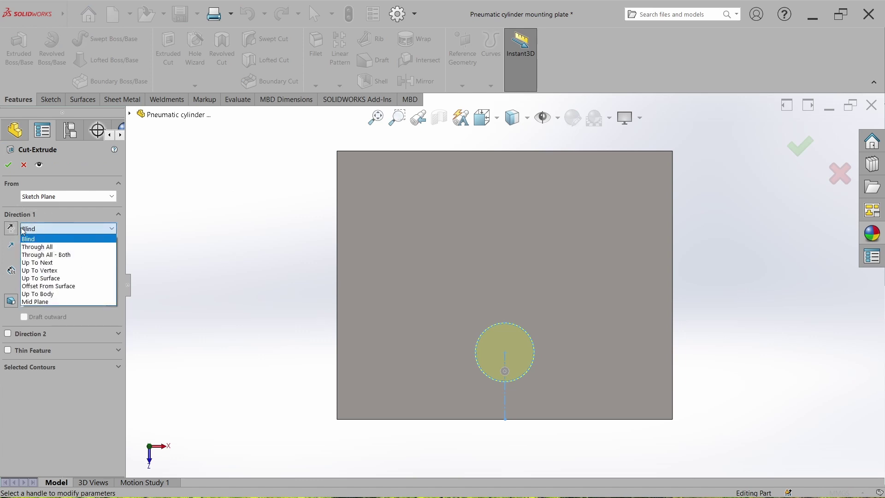
{"action": "left_click", "coordinate": [65, 247]}
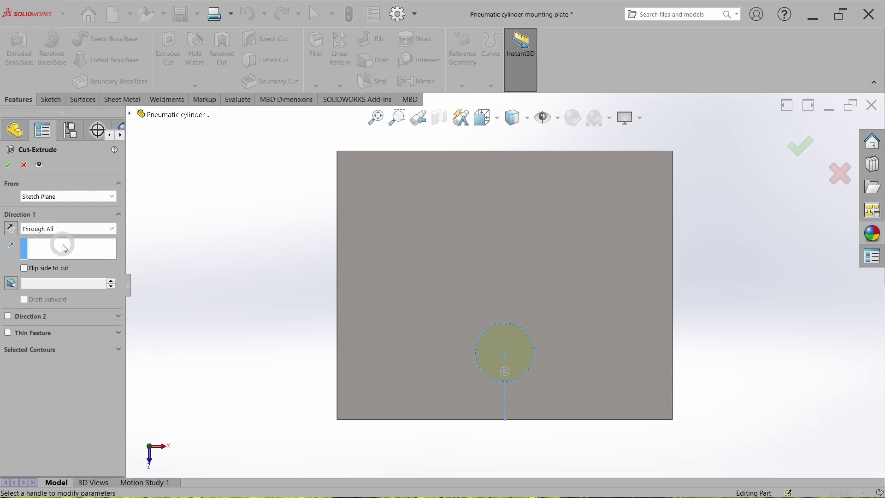
{"action": "left_click", "coordinate": [8, 165]}
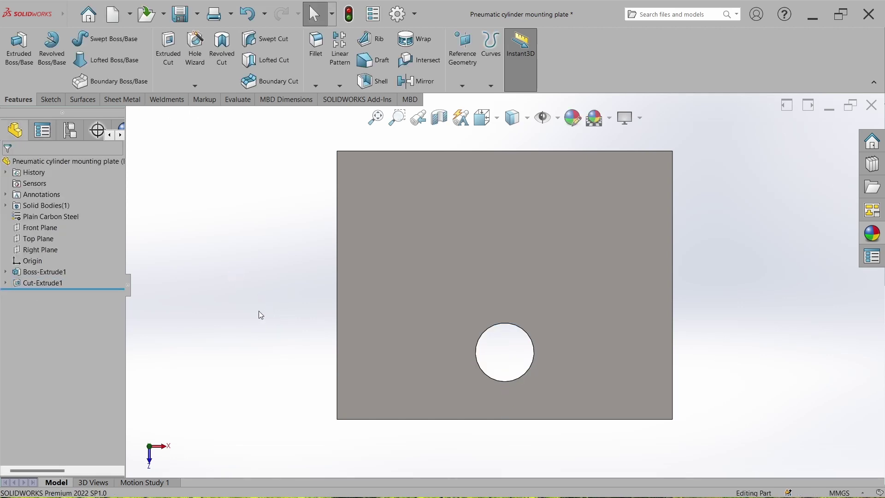
Start a new sketch on the plate face and draw a centre rectangle around the hole
{"action": "left_click", "coordinate": [46, 99]}
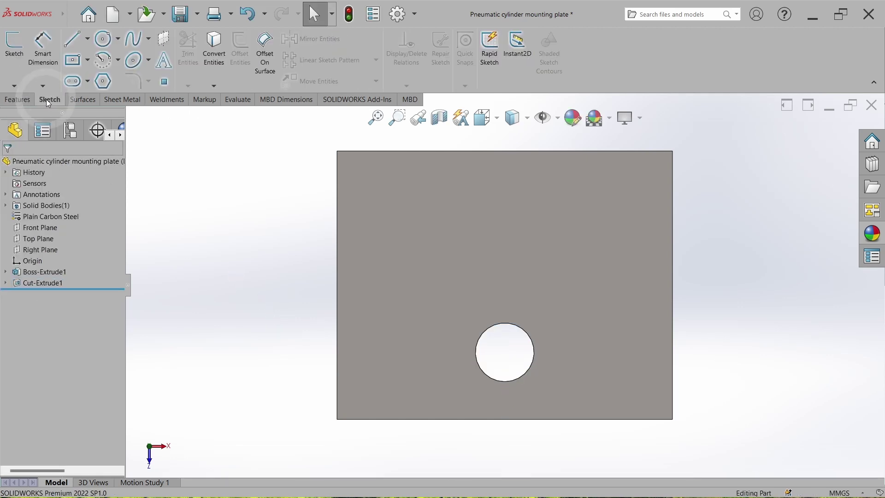
{"action": "left_click", "coordinate": [13, 60]}
{"action": "left_click", "coordinate": [408, 370]}
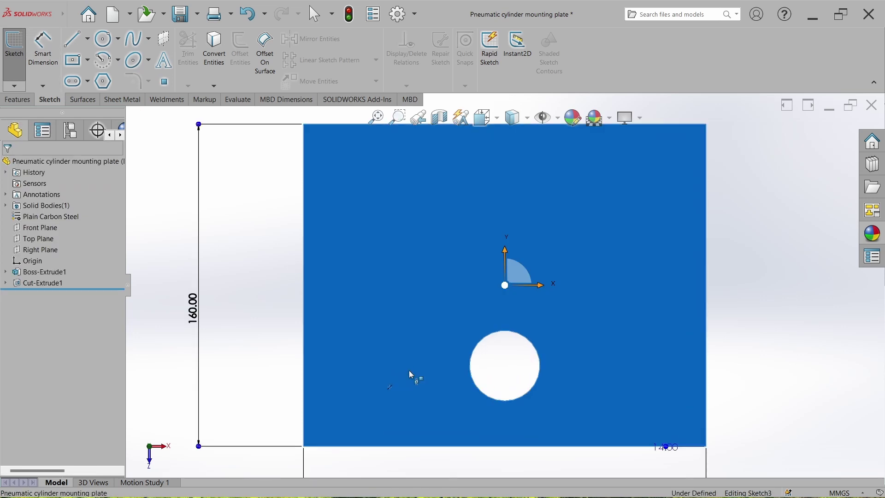
{"action": "left_click", "coordinate": [79, 61]}
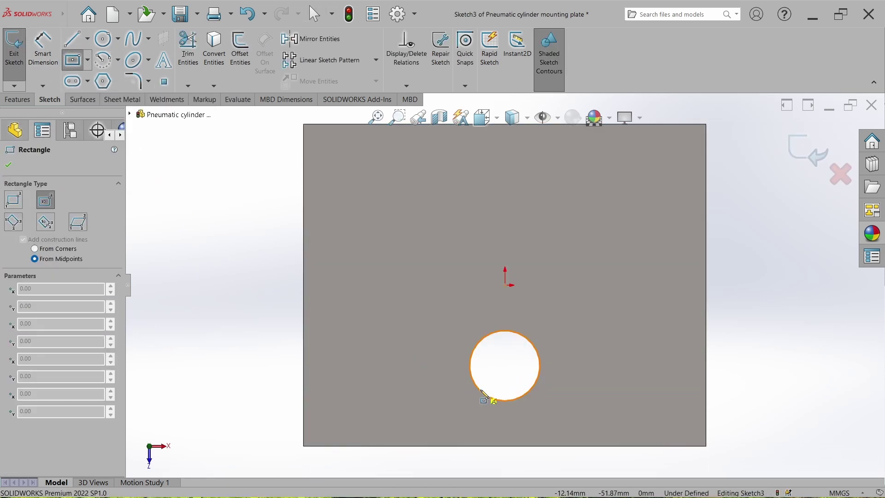
{"action": "left_click", "coordinate": [506, 366]}
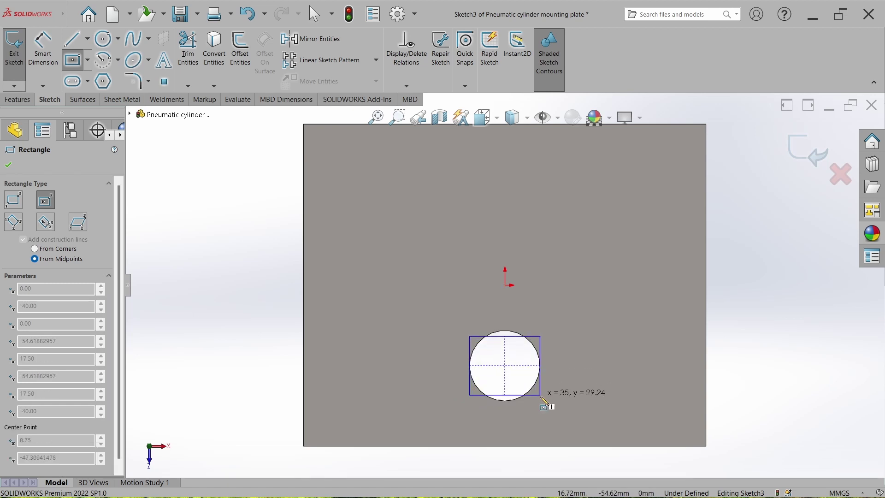
{"action": "left_click", "coordinate": [562, 412]}
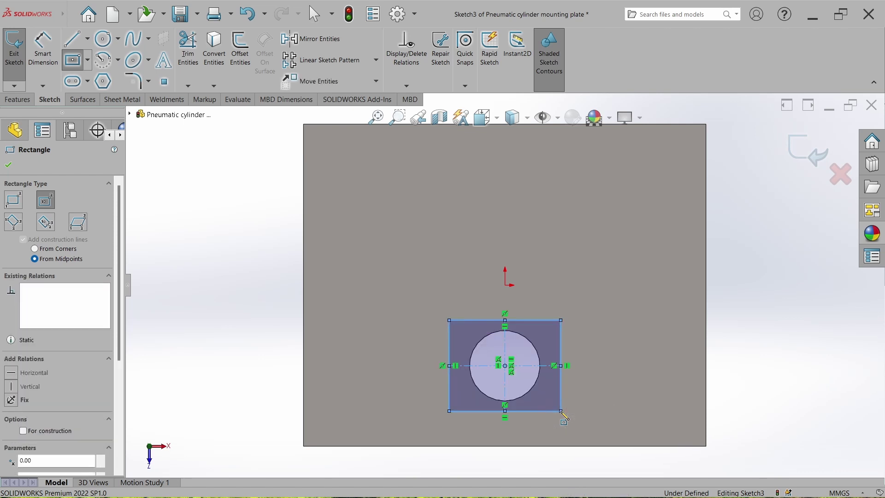
{"action": "key", "text": "Escape"}
Dimension the square 38 mm wide and make its bottom edge tangent to the hole circle
{"action": "left_click", "coordinate": [35, 68]}
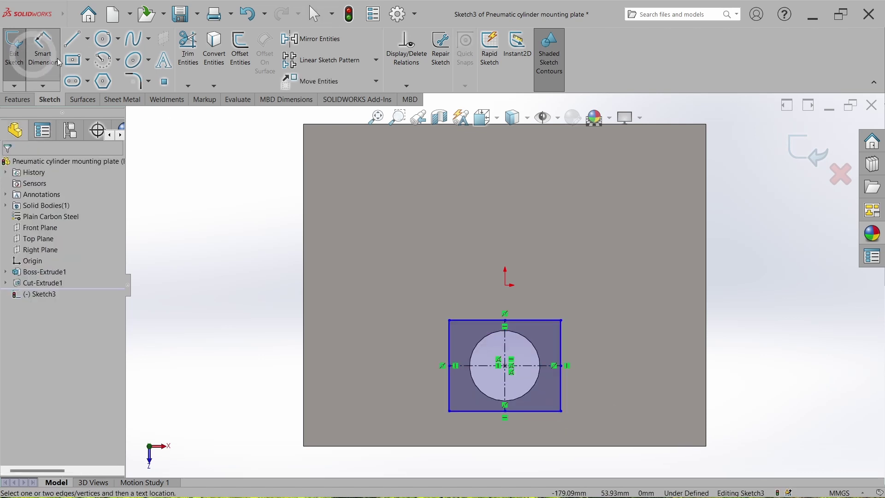
{"action": "key", "text": "z"}
{"action": "left_click", "coordinate": [487, 395]}
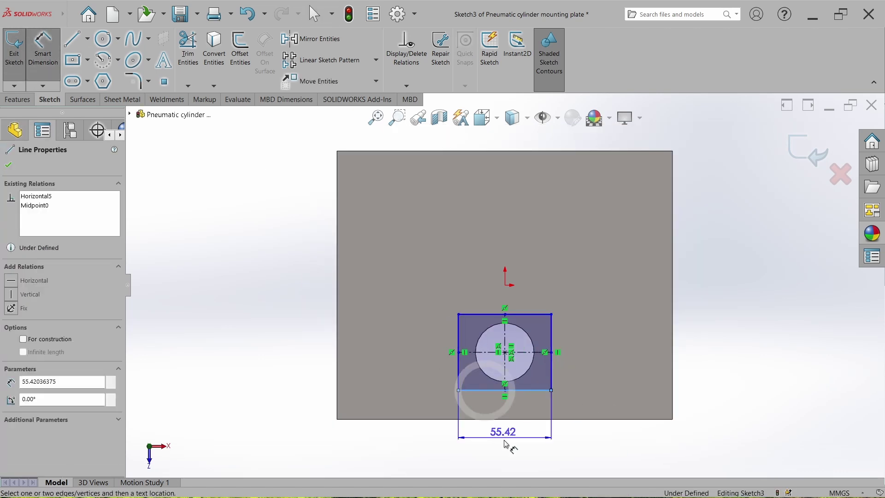
{"action": "left_click", "coordinate": [508, 451]}
{"action": "type", "text": "38"}
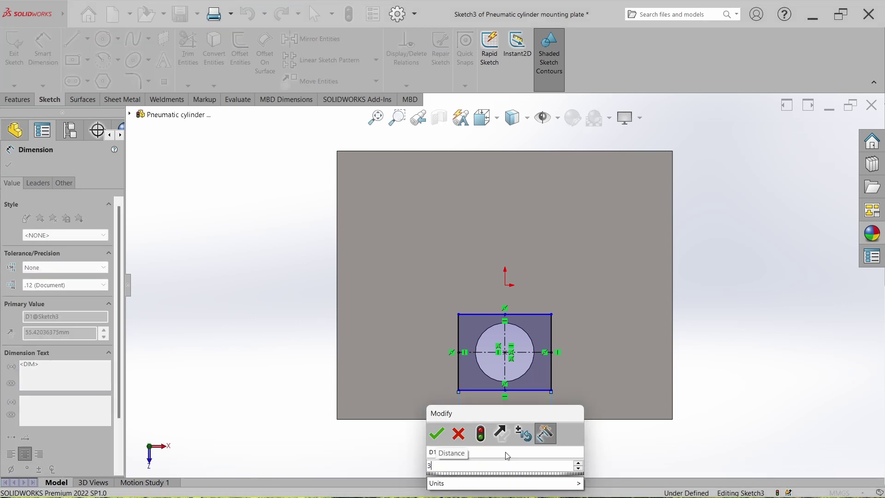
{"action": "key", "text": "Return"}
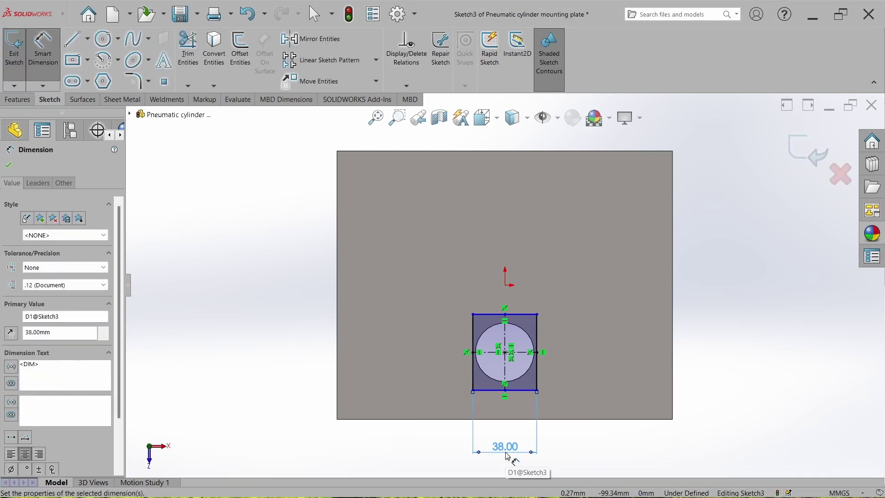
{"action": "key", "text": "Escape"}
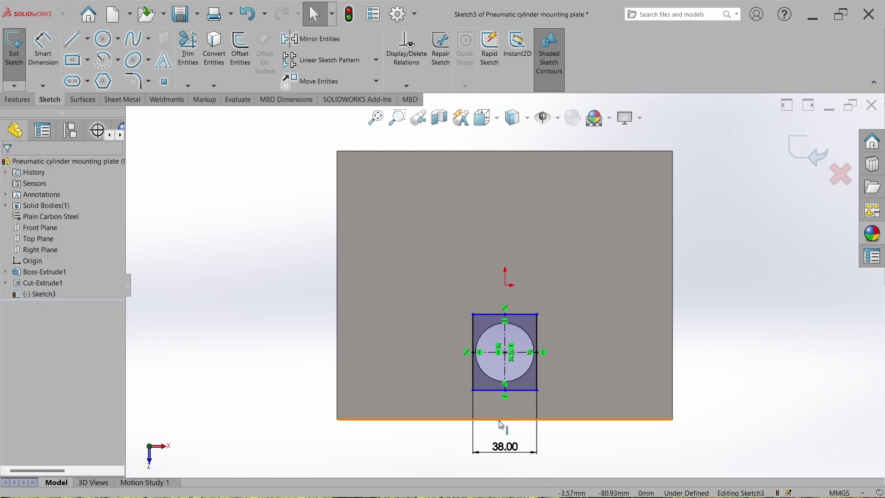
{"action": "left_click", "coordinate": [488, 391]}
{"action": "left_click", "coordinate": [480, 369], "text": "ctrl"}
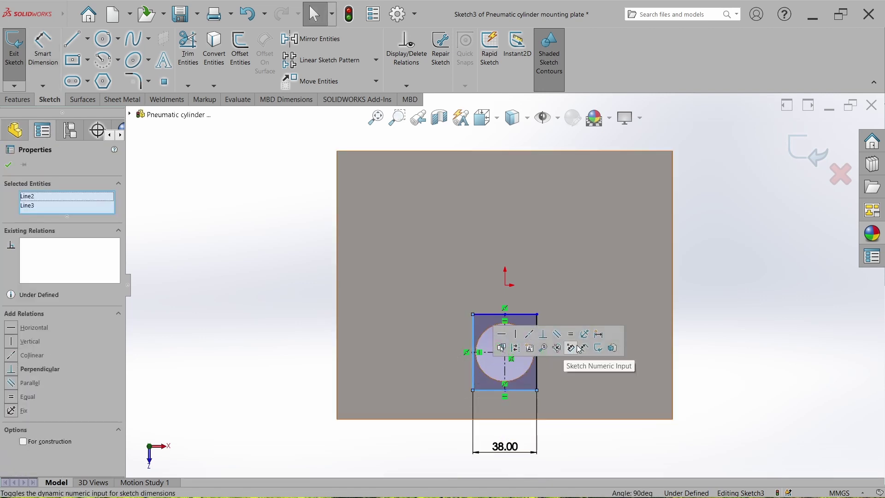
{"action": "left_click", "coordinate": [620, 333]}
{"action": "key", "text": "Escape"}
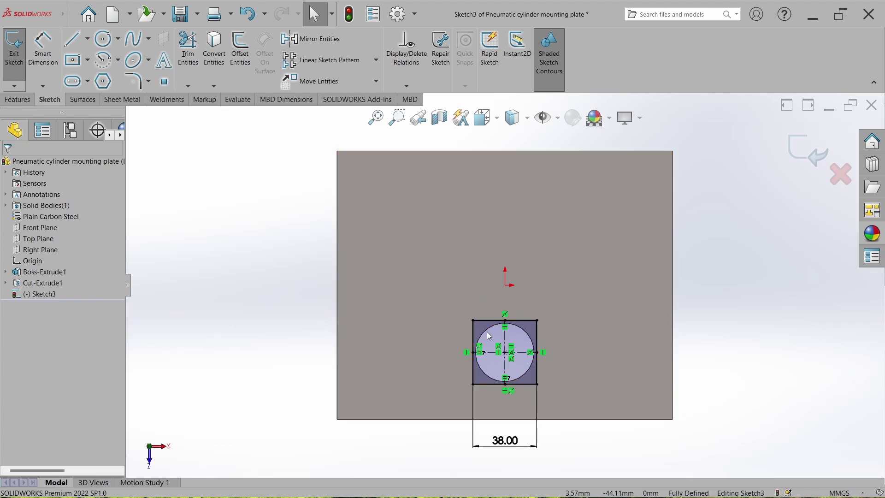
Convert the square's lines to construction geometry and exit the sketch
{"action": "left_click_drag", "start_coordinate": [446, 302], "coordinate": [571, 404]}
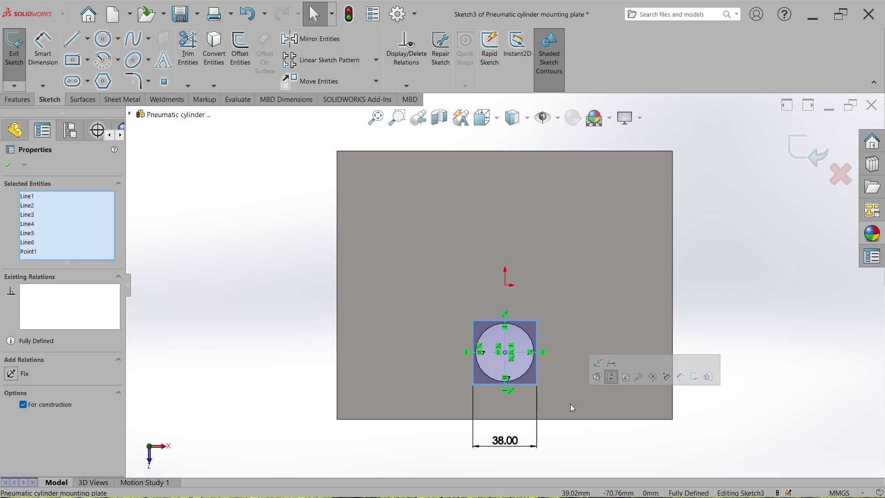
{"action": "left_click", "coordinate": [48, 405]}
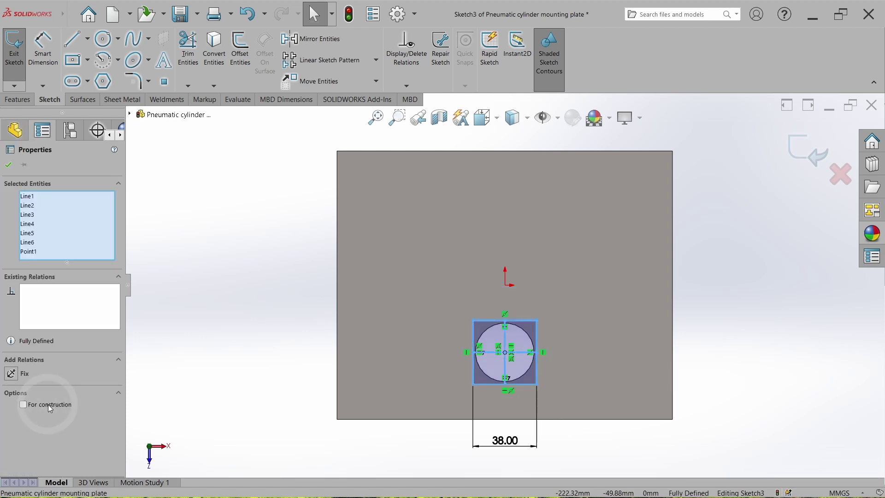
{"action": "left_click", "coordinate": [50, 409]}
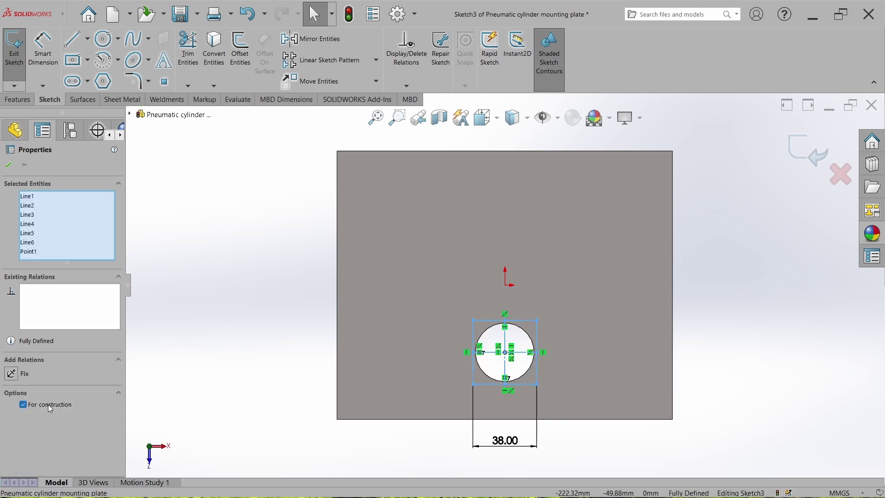
{"action": "left_click", "coordinate": [9, 165]}
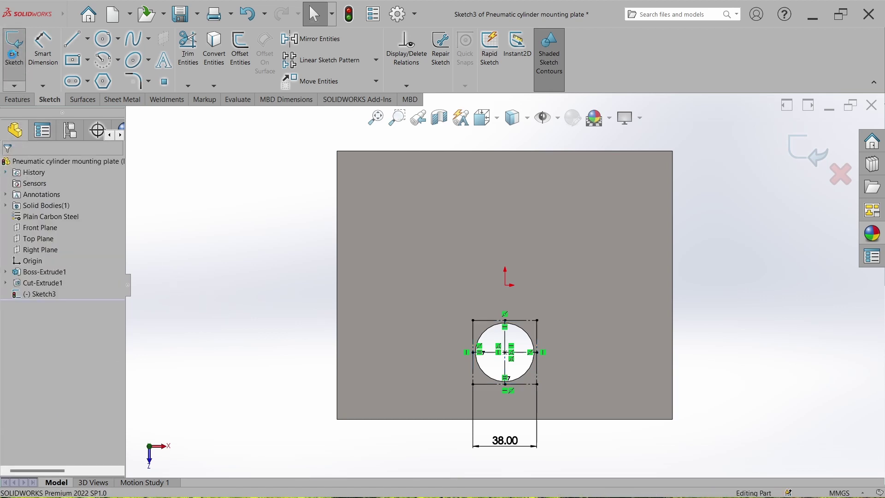
{"action": "left_click", "coordinate": [18, 69]}
{"action": "left_click", "coordinate": [18, 99]}
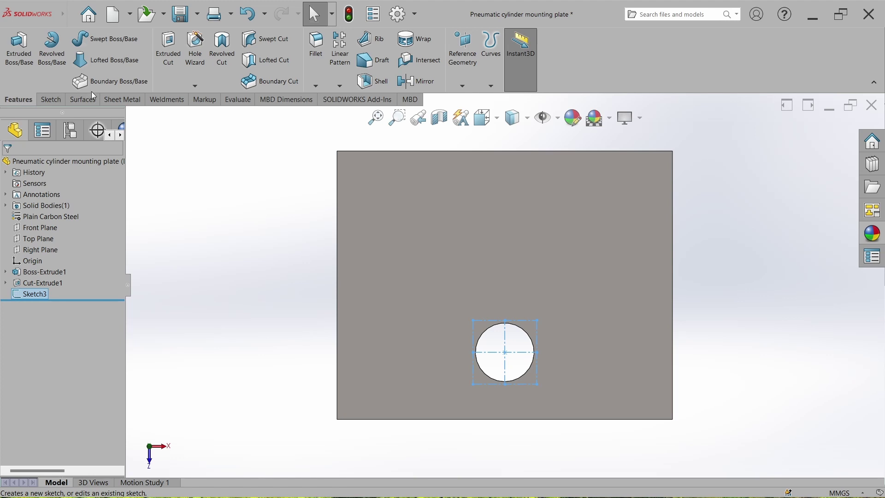
Set up a Hole Wizard hole as an M6 Screw Clearance, Through All
{"action": "left_click", "coordinate": [191, 61]}
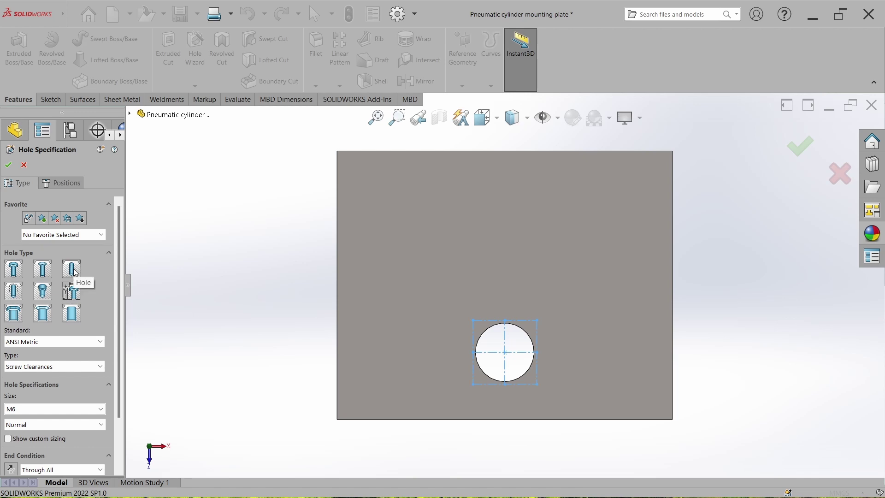
{"action": "left_click", "coordinate": [60, 371]}
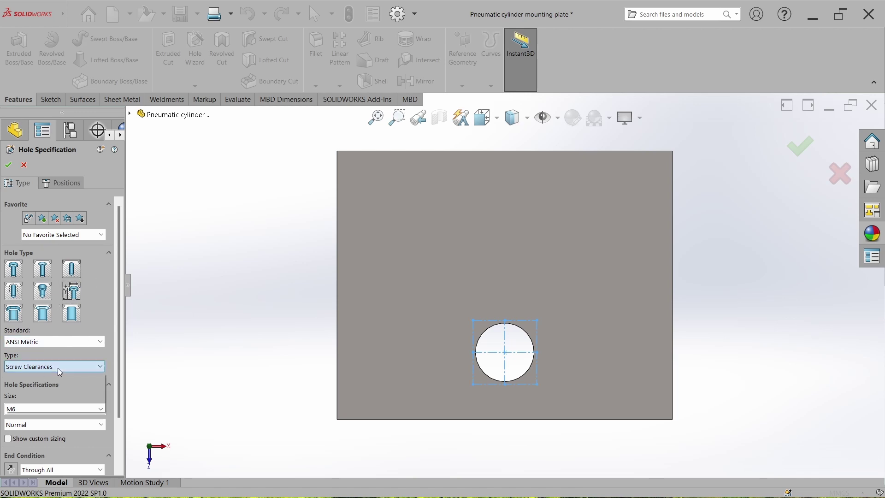
{"action": "left_click", "coordinate": [53, 401]}
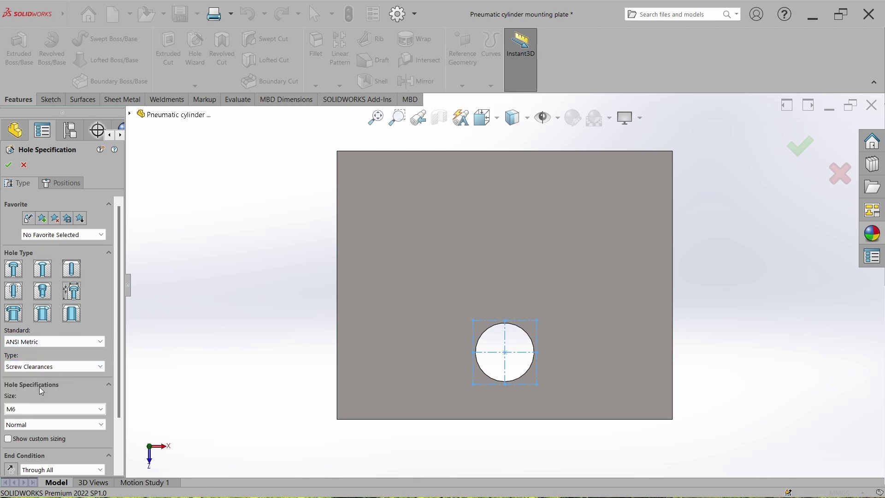
{"action": "left_click", "coordinate": [29, 409]}
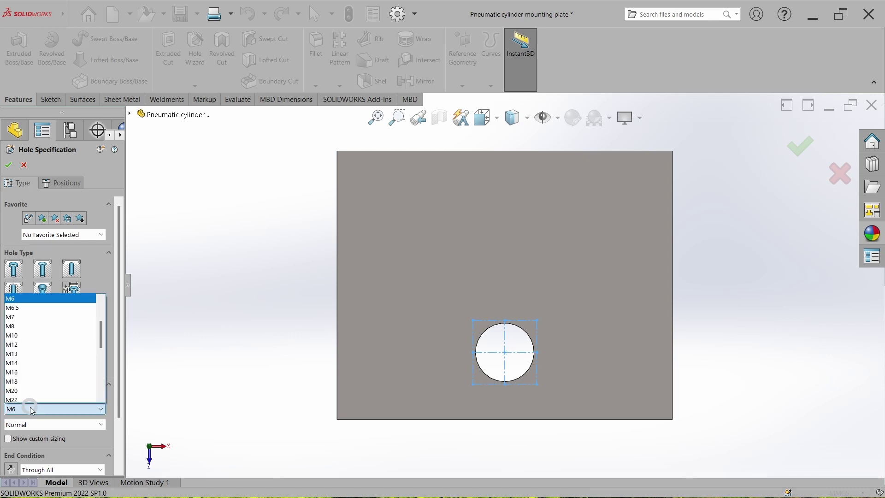
{"action": "left_click", "coordinate": [29, 407]}
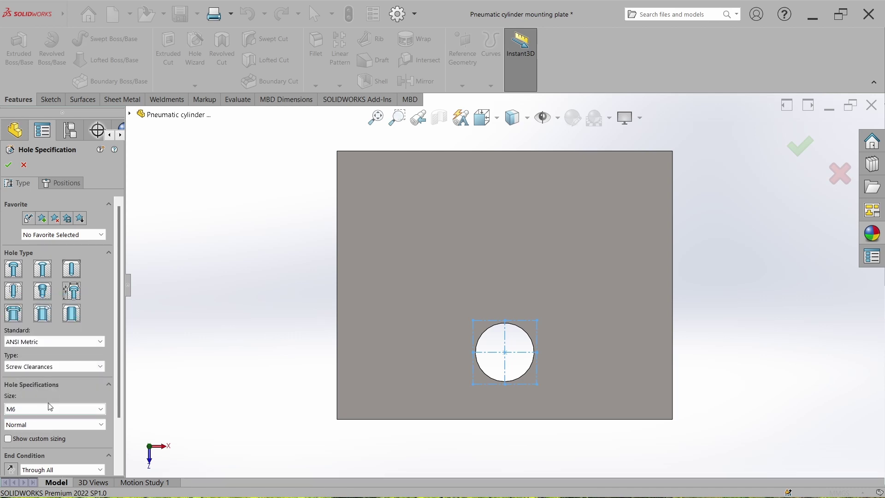
{"action": "left_click", "coordinate": [65, 183]}
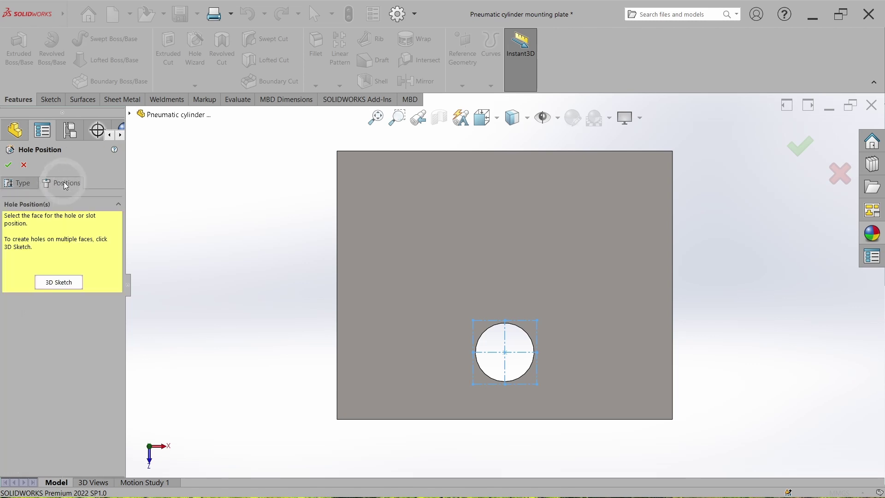
Place the M6 clearance holes at all four corners of the 38 mm square
{"action": "left_click", "coordinate": [61, 283]}
{"action": "left_click", "coordinate": [539, 325]}
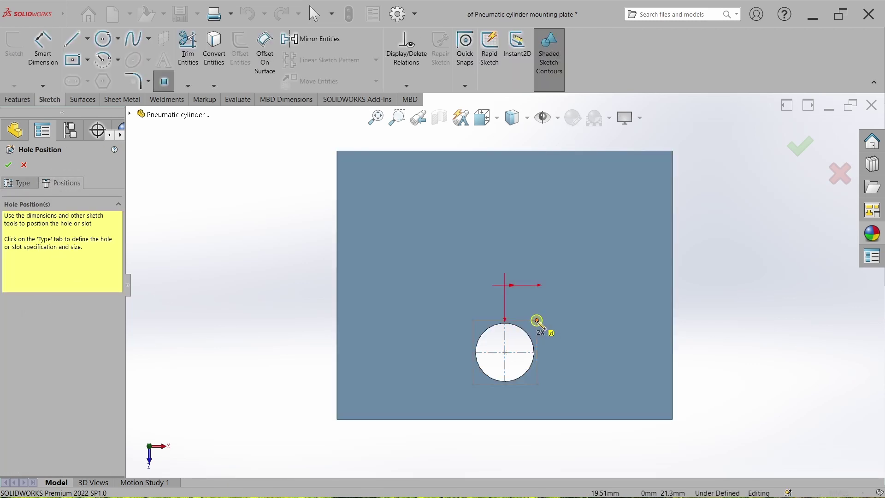
{"action": "left_click", "coordinate": [473, 320]}
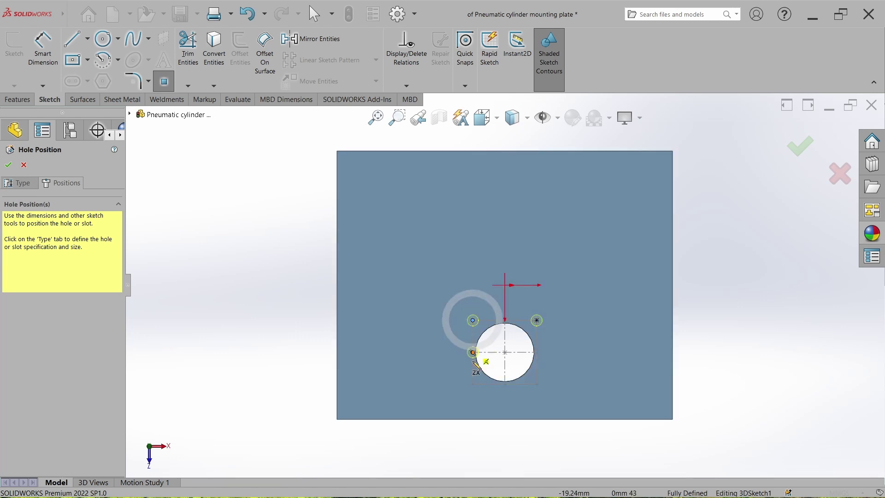
{"action": "left_click", "coordinate": [473, 384]}
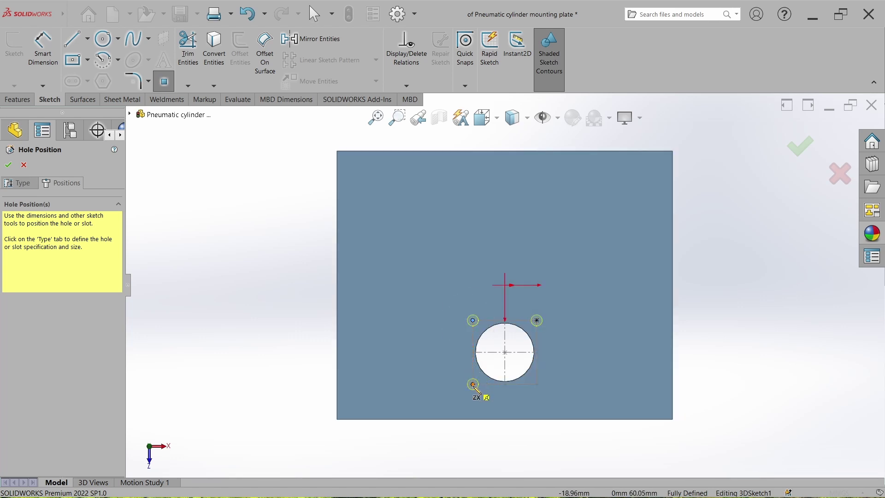
{"action": "left_click", "coordinate": [537, 384]}
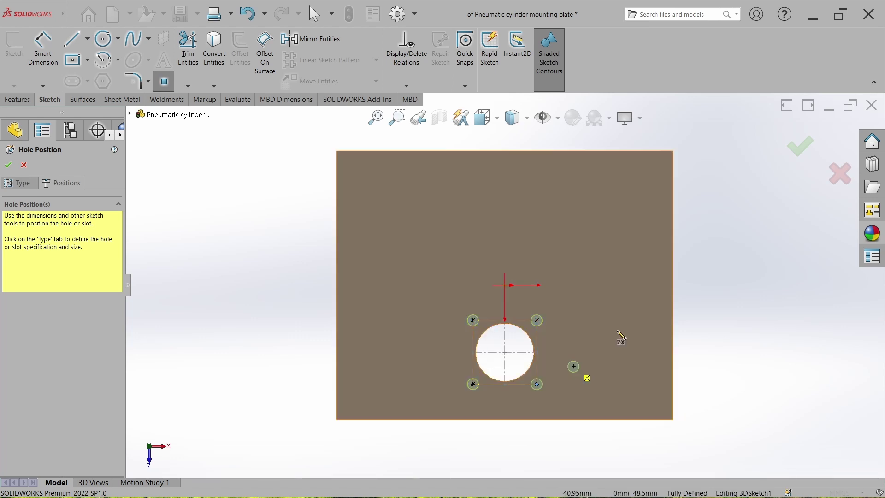
{"action": "left_click", "coordinate": [9, 165]}
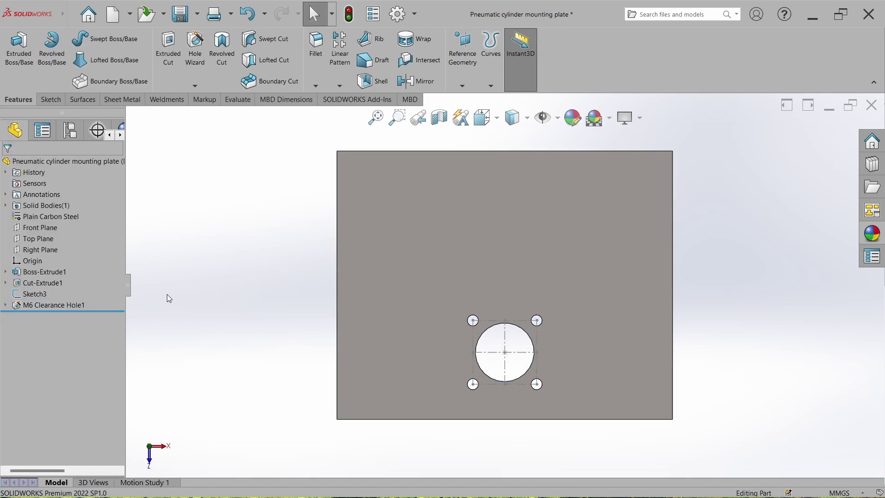
Hide the Sketch3 layout, return to isometric view and close the plate part
{"action": "left_click", "coordinate": [32, 296]}
{"action": "left_click", "coordinate": [38, 279]}
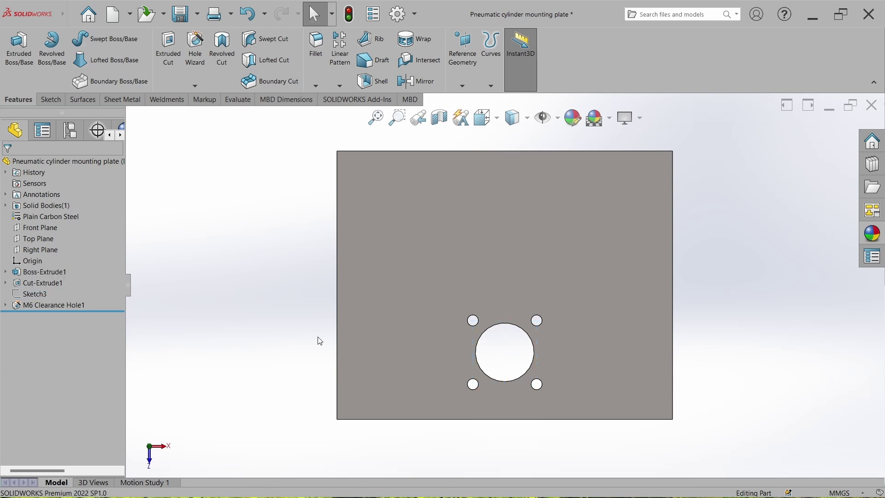
{"action": "key", "text": "ctrl+7"}
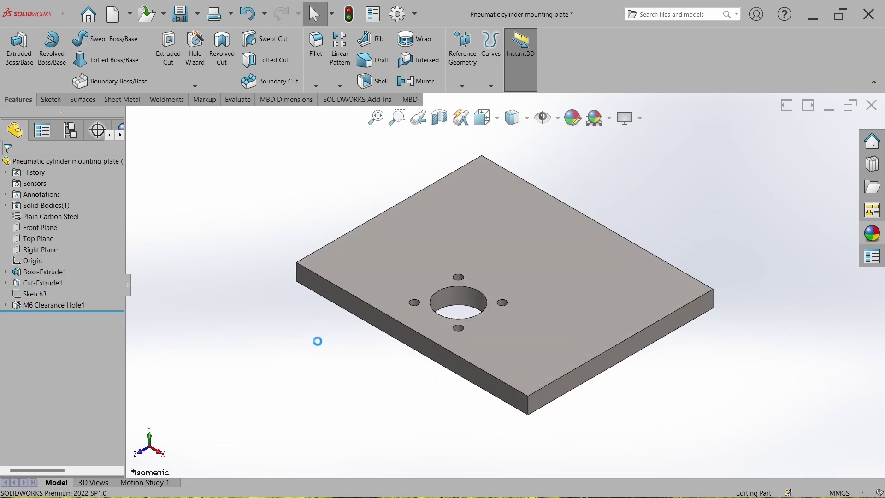
{"action": "left_click", "coordinate": [871, 111]}
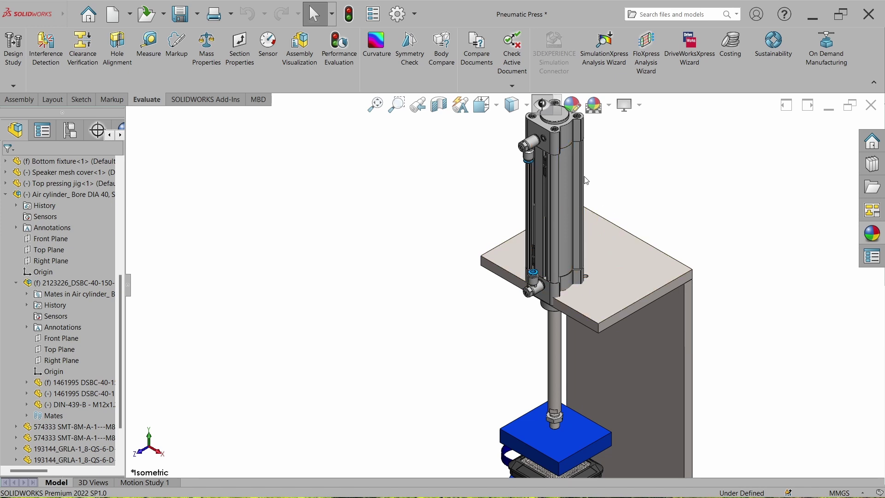
Mate the cylinder's lower boss concentric with the plate's bore hole
{"action": "left_click_drag", "start_coordinate": [550, 295], "coordinate": [362, 226]}
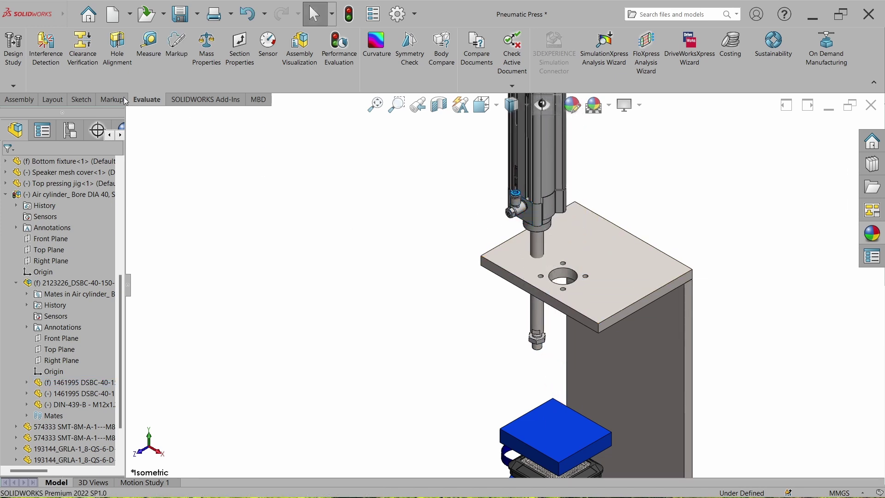
{"action": "left_click", "coordinate": [23, 103]}
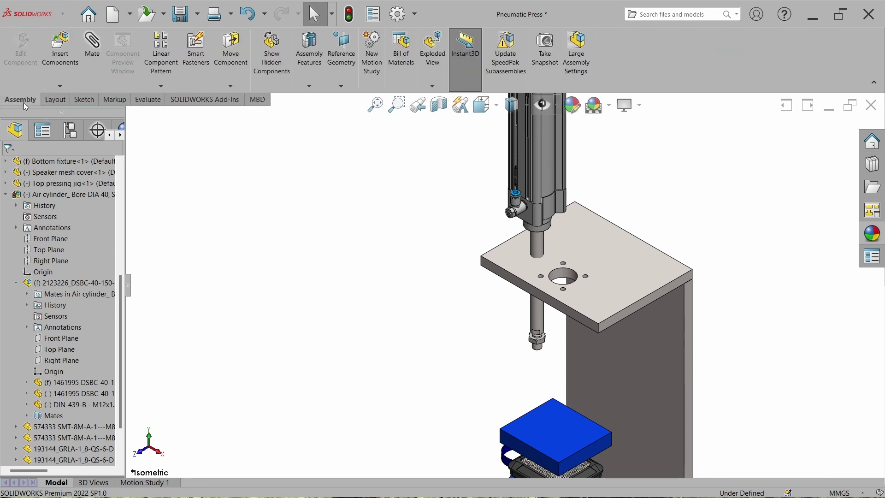
{"action": "left_click", "coordinate": [91, 57]}
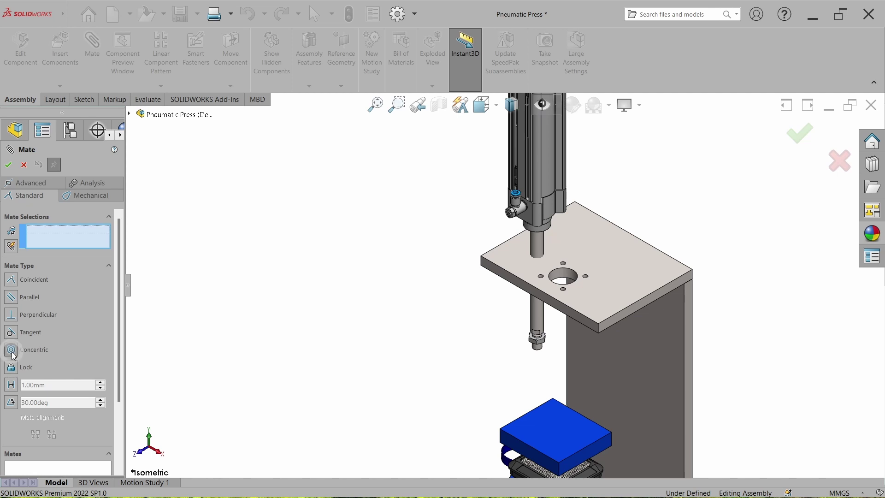
{"action": "scroll", "coordinate": [587, 281], "scroll_direction": "down", "scroll_amount": 3}
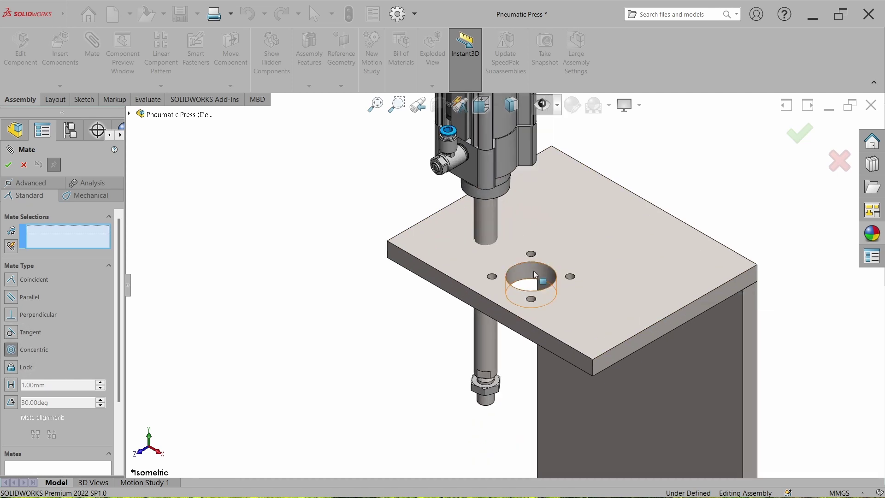
{"action": "left_click", "coordinate": [515, 279]}
{"action": "middle_click_drag", "start_coordinate": [513, 286], "coordinate": [509, 223]}
{"action": "left_click", "coordinate": [503, 213]}
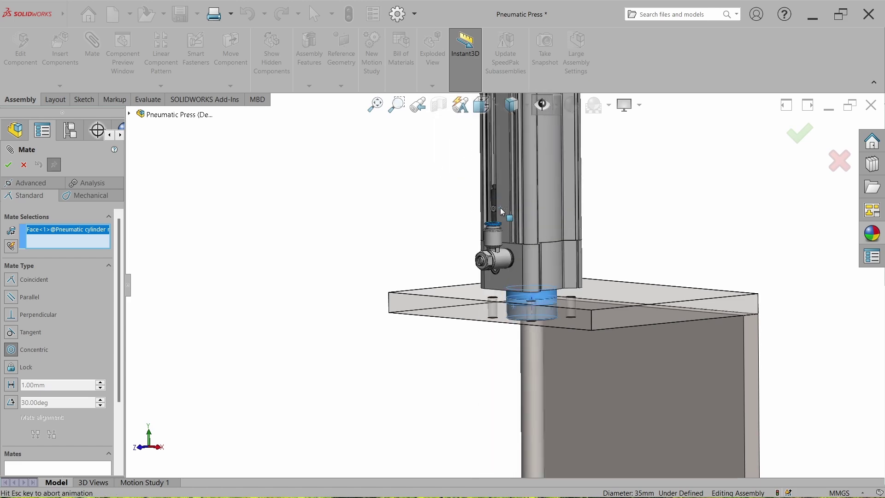
{"action": "left_click", "coordinate": [642, 184]}
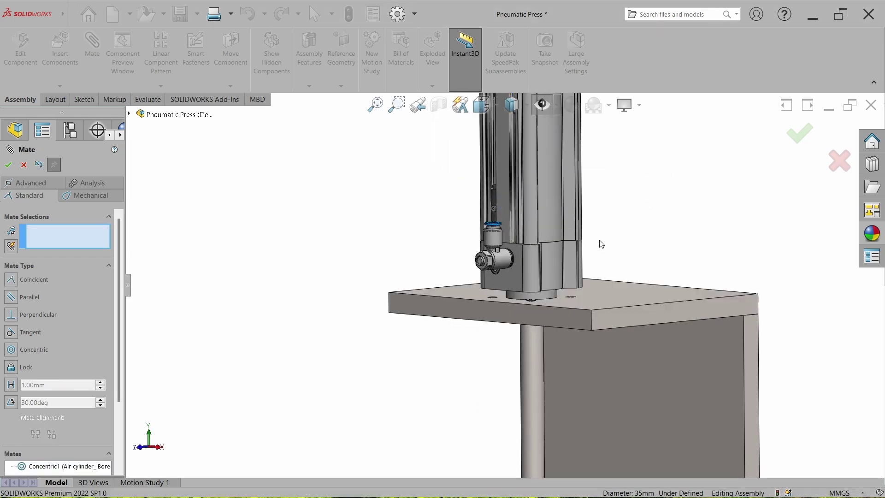
Add a second concentric mate between a cylinder mounting bore and a plate hole
{"action": "scroll", "coordinate": [504, 250], "scroll_direction": "down", "scroll_amount": 5}
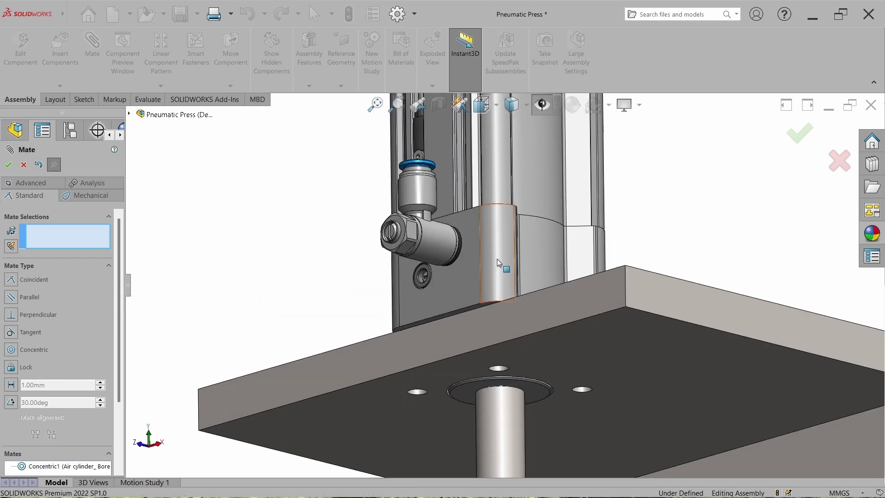
{"action": "left_click_drag", "start_coordinate": [503, 250], "coordinate": [501, 196]}
{"action": "scroll", "coordinate": [519, 241], "scroll_direction": "down", "scroll_amount": 3}
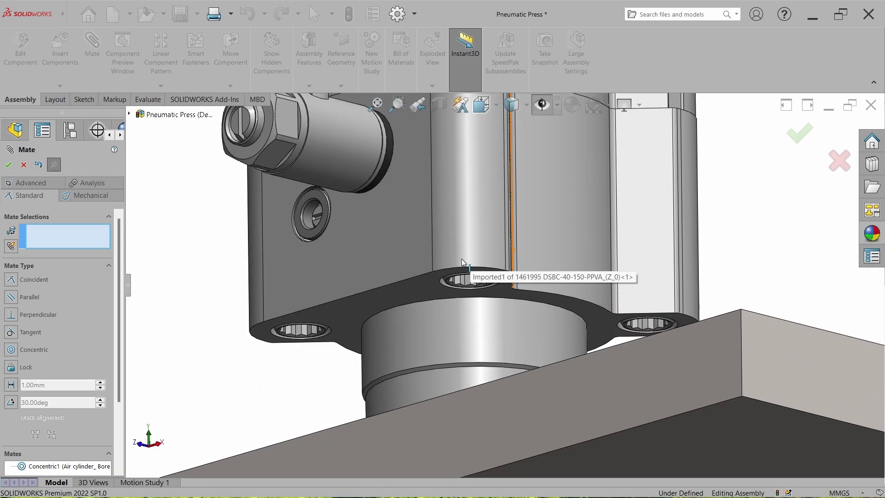
{"action": "middle_click_drag", "start_coordinate": [458, 272], "coordinate": [468, 185]}
{"action": "scroll", "coordinate": [442, 282], "scroll_direction": "down", "scroll_amount": 4}
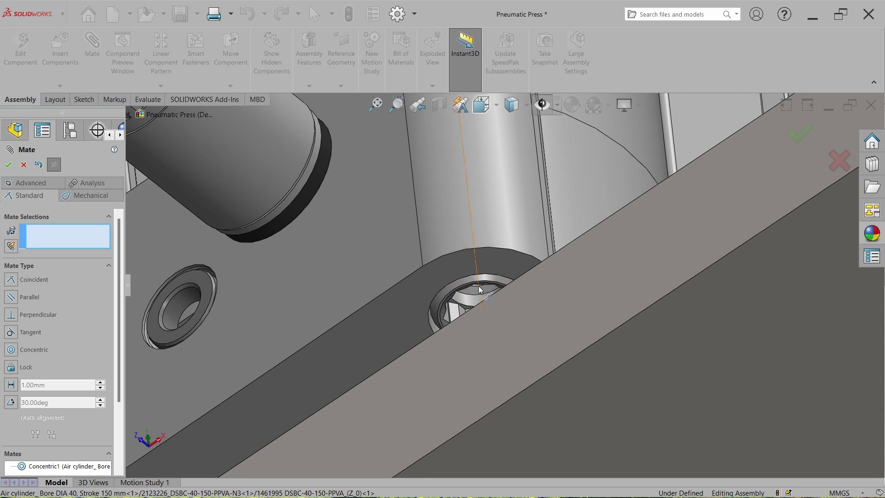
{"action": "middle_click_drag", "start_coordinate": [481, 290], "coordinate": [477, 256]}
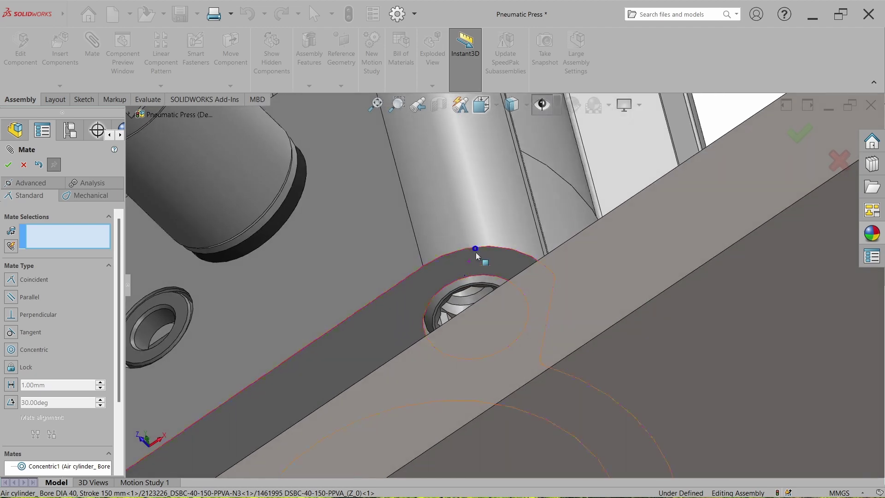
{"action": "left_click", "coordinate": [464, 296]}
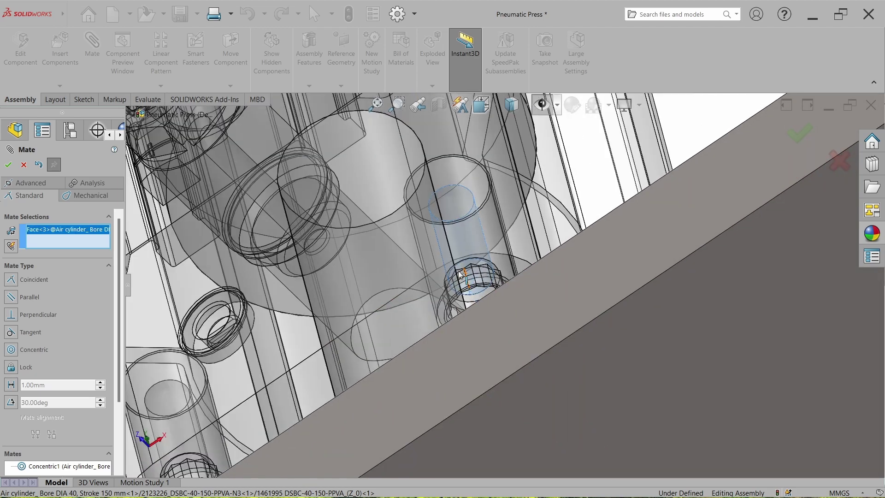
{"action": "scroll", "coordinate": [521, 388], "scroll_direction": "up", "scroll_amount": 3}
{"action": "left_click", "coordinate": [521, 388]}
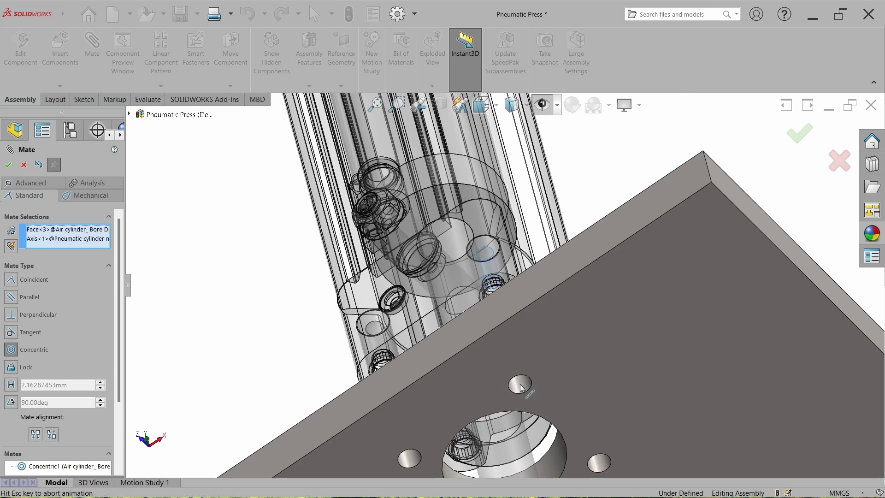
{"action": "left_click", "coordinate": [675, 401]}
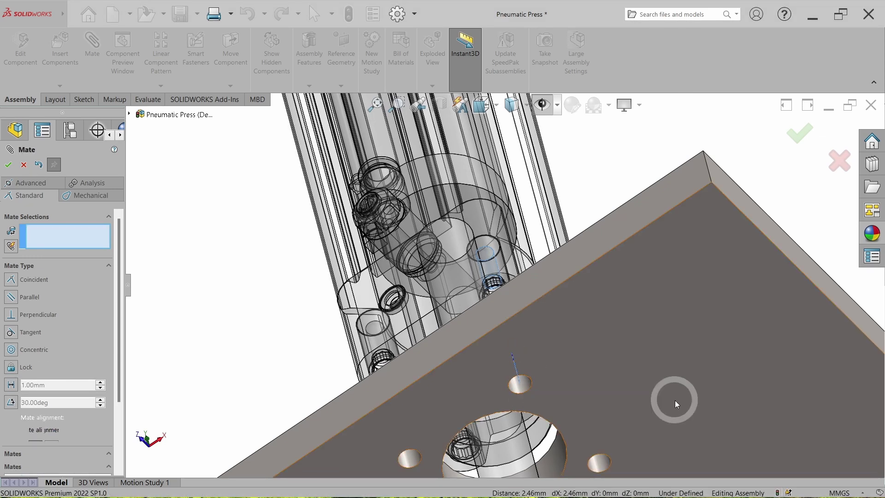
Mate the cylinder block's bottom face coincident with the plate's top face
{"action": "left_click", "coordinate": [455, 317]}
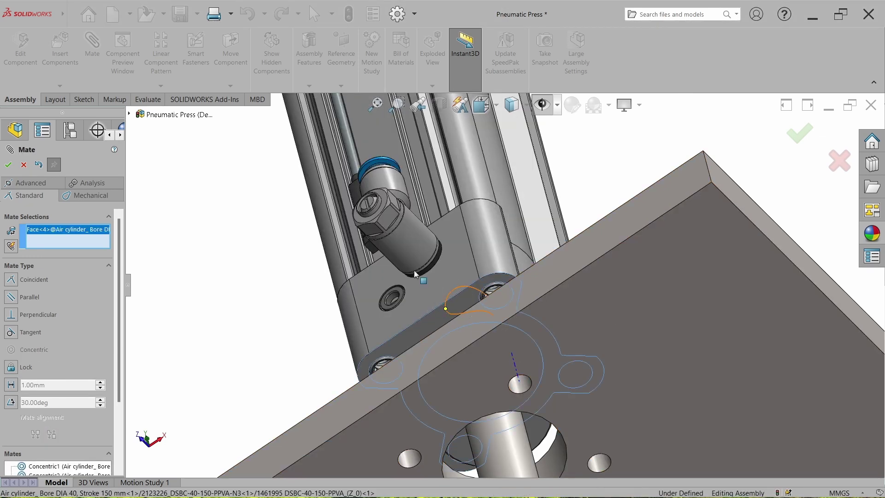
{"action": "middle_click_drag", "start_coordinate": [454, 317], "coordinate": [479, 406]}
{"action": "scroll", "coordinate": [406, 352], "scroll_direction": "up", "scroll_amount": 3}
{"action": "left_click", "coordinate": [672, 410]}
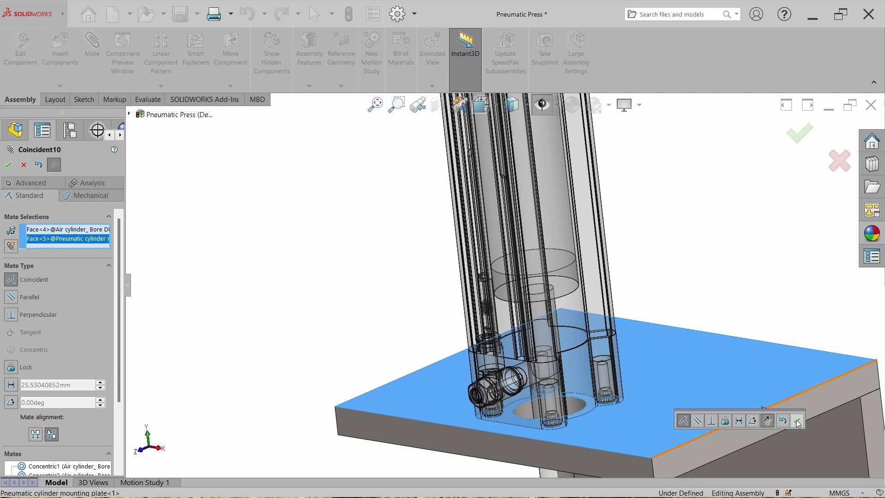
{"action": "left_click", "coordinate": [798, 421]}
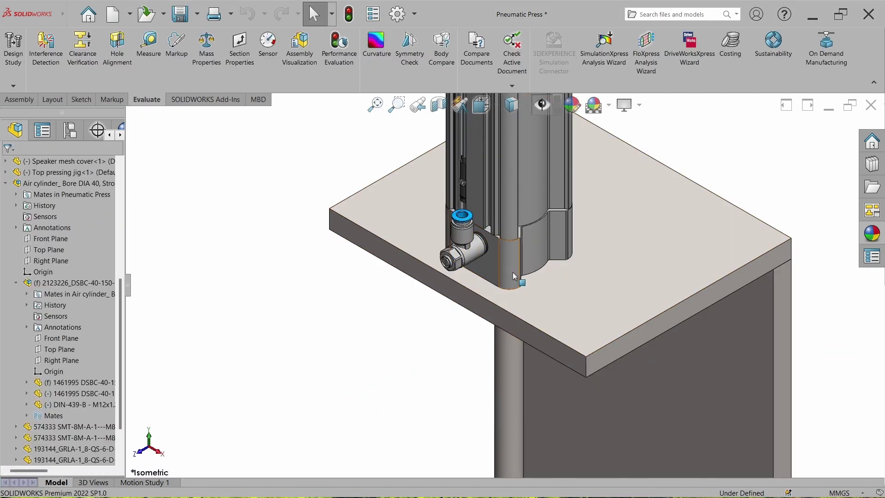
{"action": "left_click", "coordinate": [153, 51]}
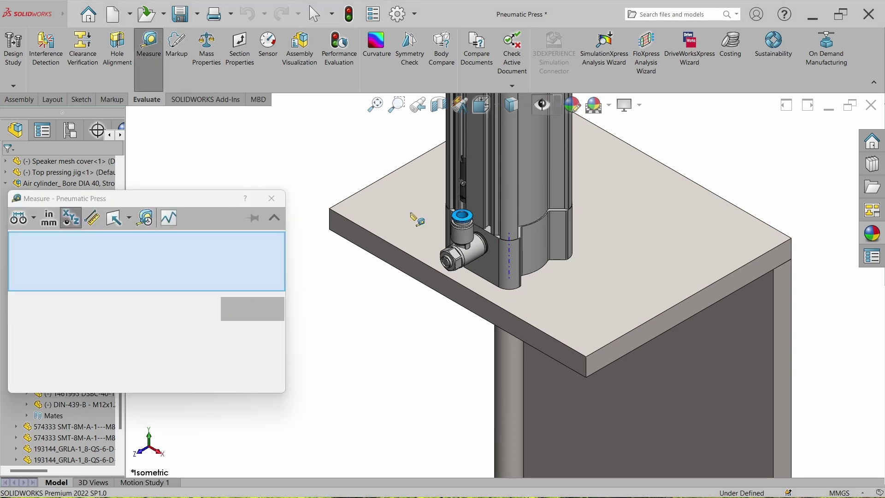
{"action": "left_click", "coordinate": [497, 275]}
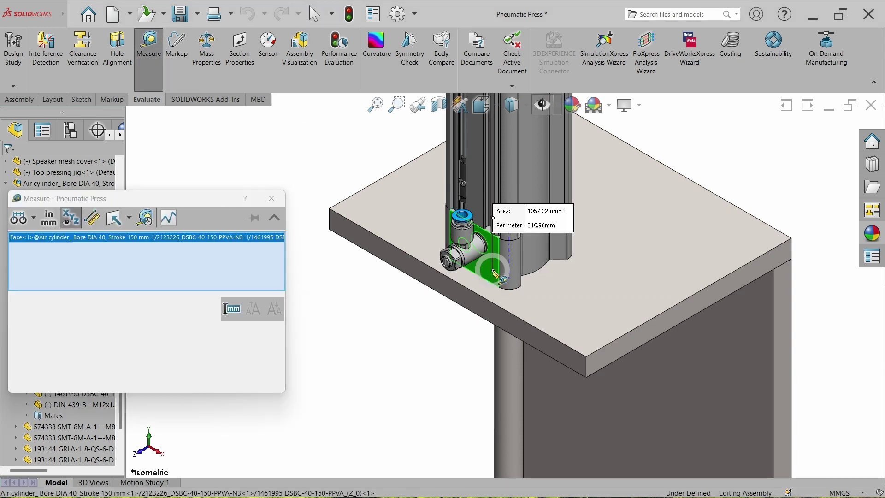
{"action": "left_click", "coordinate": [475, 293]}
{"action": "scroll", "coordinate": [516, 296], "scroll_direction": "up", "scroll_amount": 5}
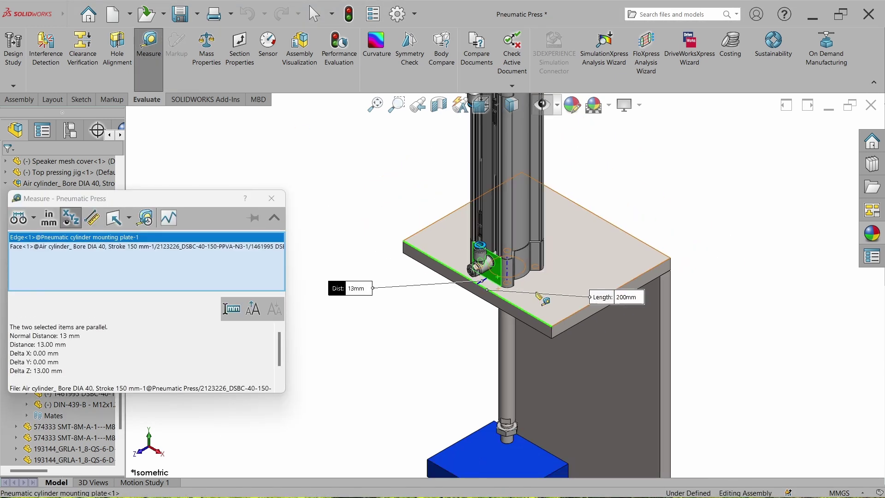
{"action": "left_click", "coordinate": [272, 201]}
{"action": "scroll", "coordinate": [512, 284], "scroll_direction": "down", "scroll_amount": 4}
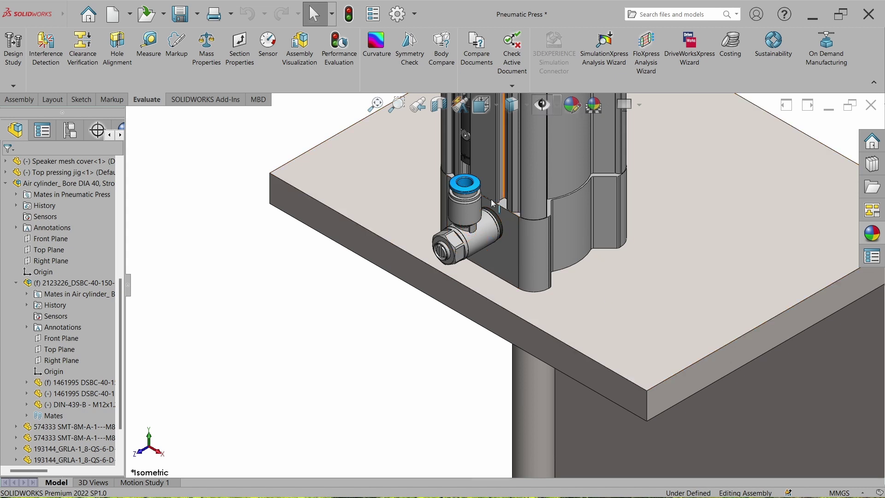
{"action": "left_click", "coordinate": [177, 48]}
{"action": "left_click_drag", "start_coordinate": [181, 213], "coordinate": [180, 240]}
{"action": "left_click_drag", "start_coordinate": [194, 212], "coordinate": [196, 243]}
{"action": "left_click_drag", "start_coordinate": [252, 215], "coordinate": [253, 249]}
{"action": "left_click_drag", "start_coordinate": [281, 208], "coordinate": [302, 208]}
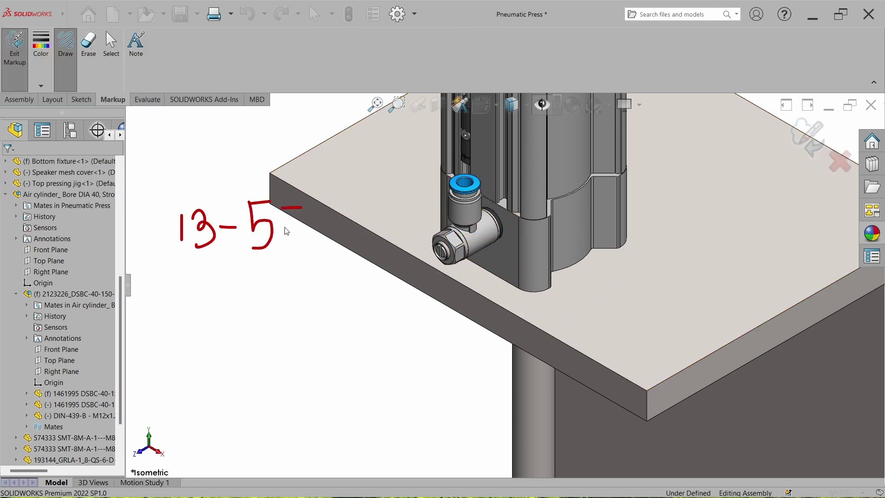
{"action": "mouse_move", "coordinate": [171, 270]}
{"action": "left_mouse_down"}
{"action": "mouse_move", "coordinate": [387, 216]}
{"action": "mouse_move", "coordinate": [170, 179]}
{"action": "mouse_move", "coordinate": [166, 266]}
{"action": "left_mouse_up"}
{"action": "key", "text": "Escape"}
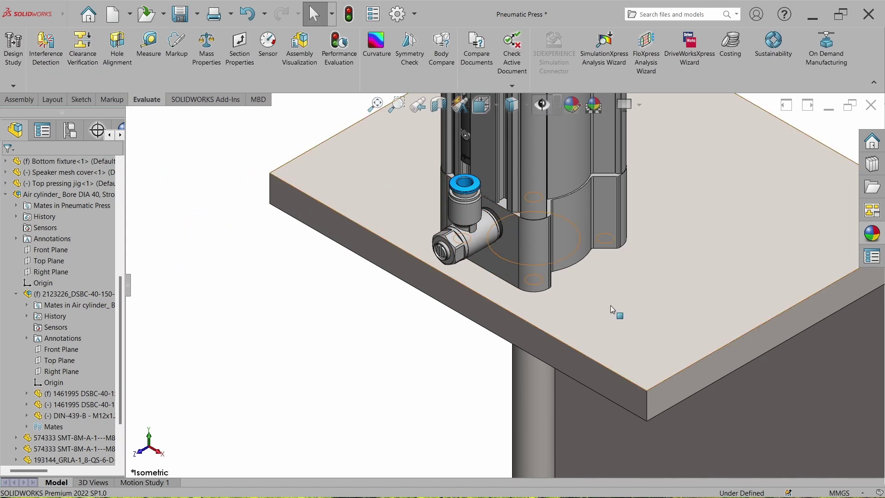
{"action": "left_click", "coordinate": [617, 303]}
In the mounting plate part, change the centre hole's edge distance from 40 mm to 33 mm
{"action": "left_click", "coordinate": [646, 248]}
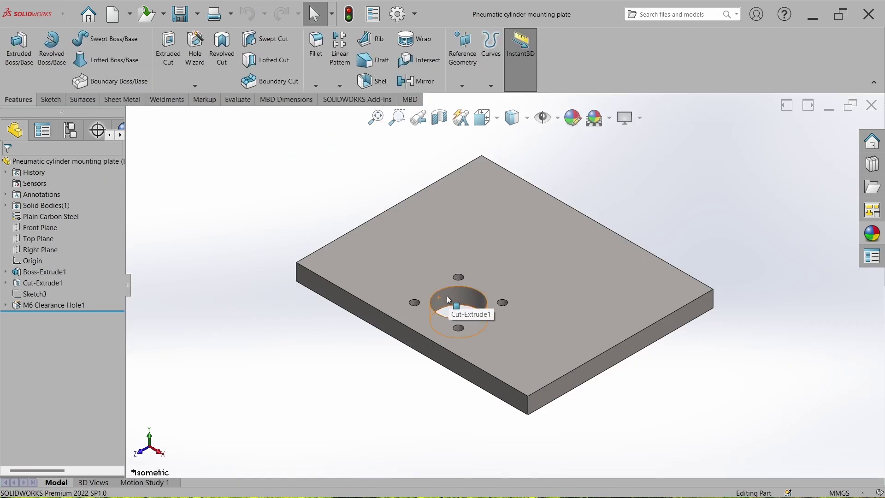
{"action": "left_click", "coordinate": [447, 295]}
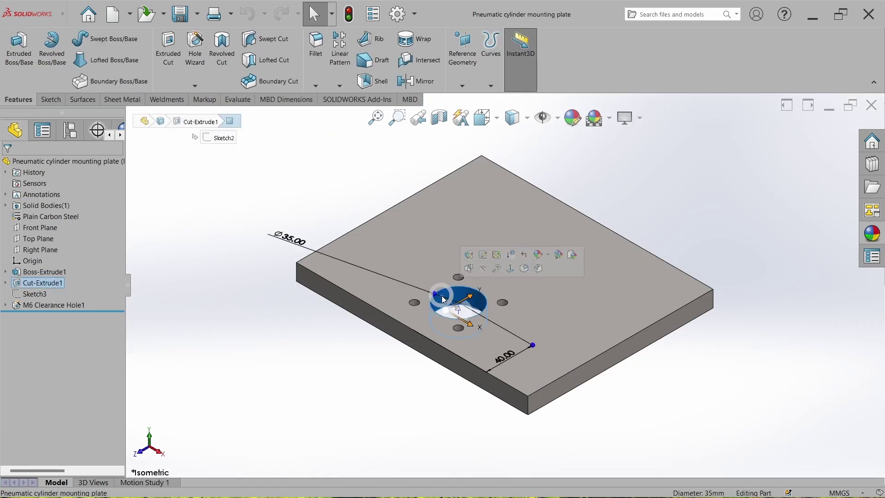
{"action": "double_click", "coordinate": [506, 364]}
{"action": "left_click", "coordinate": [495, 374]}
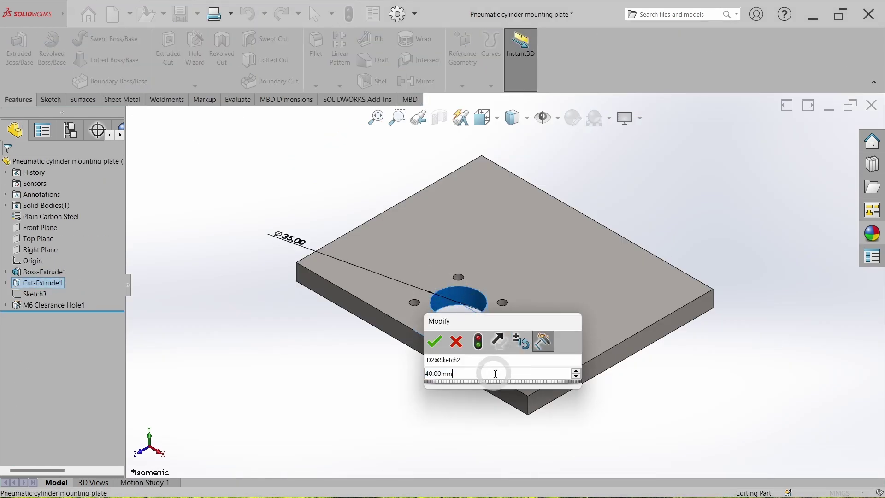
{"action": "key", "text": "BackSpace"}
{"action": "key", "text": "BackSpace"}
{"action": "key", "text": "BackSpace"}
{"action": "key", "text": "BackSpace"}
{"action": "key", "text": "BackSpace"}
{"action": "key", "text": "BackSpace"}
{"action": "key", "text": "BackSpace"}
{"action": "type", "text": "33"}
{"action": "key", "text": "Return"}
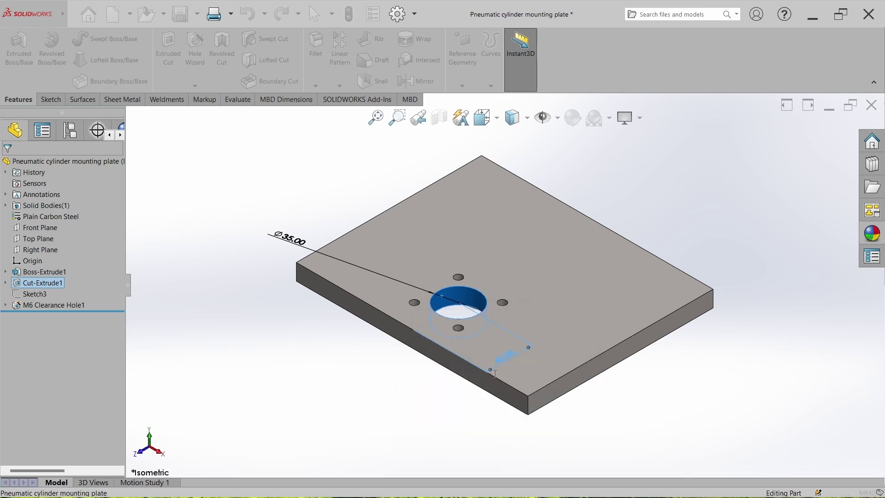
Rebuild the plate, then close it and save the changes to return to the assembly
{"action": "left_click", "coordinate": [382, 397]}
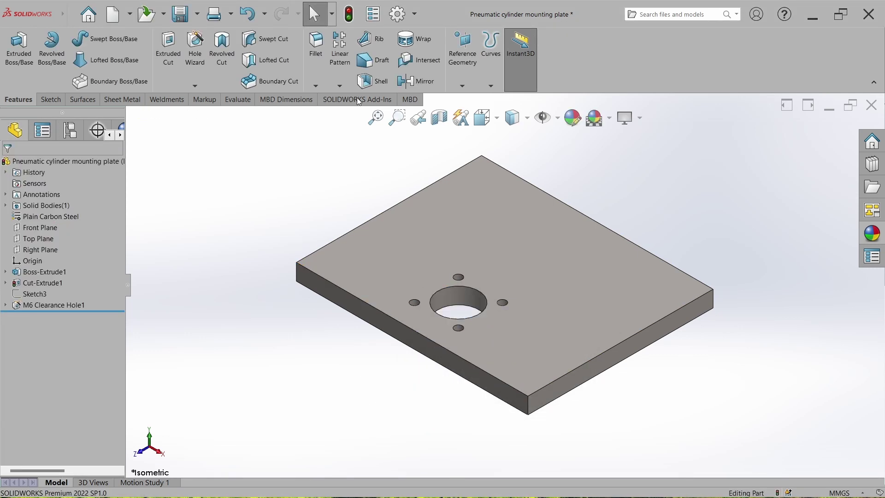
{"action": "left_click", "coordinate": [349, 13]}
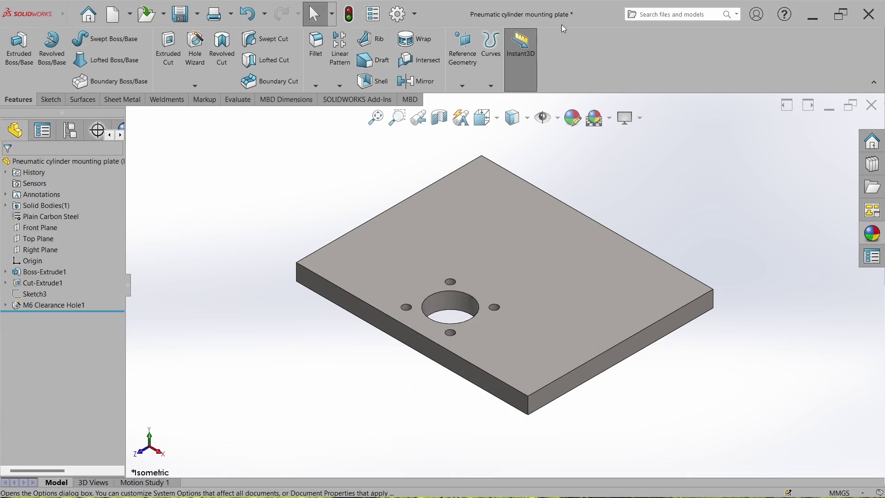
{"action": "left_click", "coordinate": [872, 105]}
{"action": "left_click", "coordinate": [436, 253]}
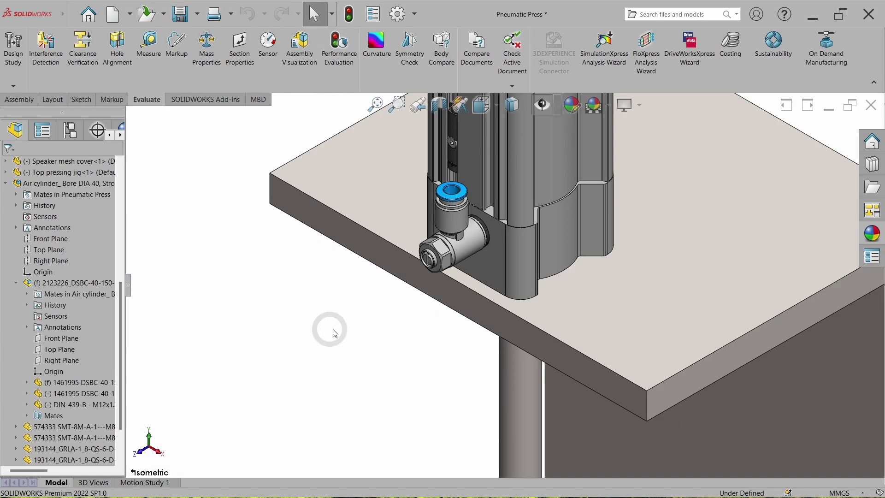
Fit the assembly and turn it Normal To the press side view
{"action": "key", "text": "f"}
{"action": "right_click", "coordinate": [518, 464]}
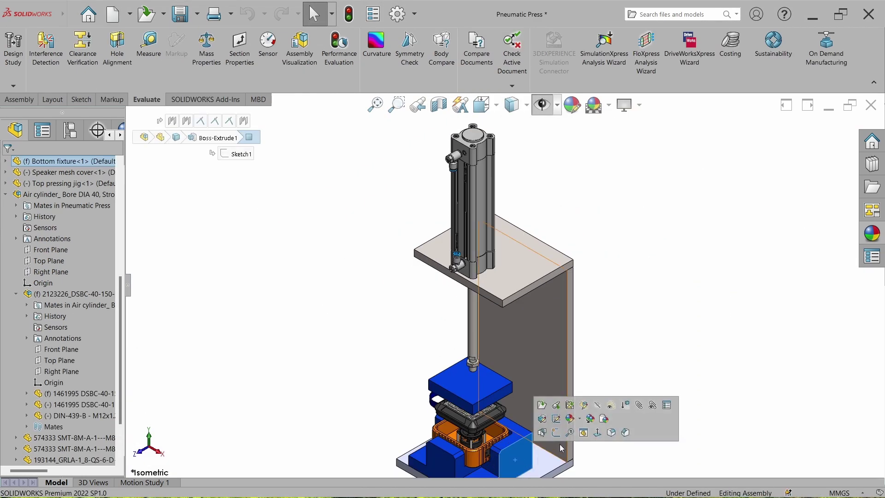
{"action": "left_click", "coordinate": [598, 432]}
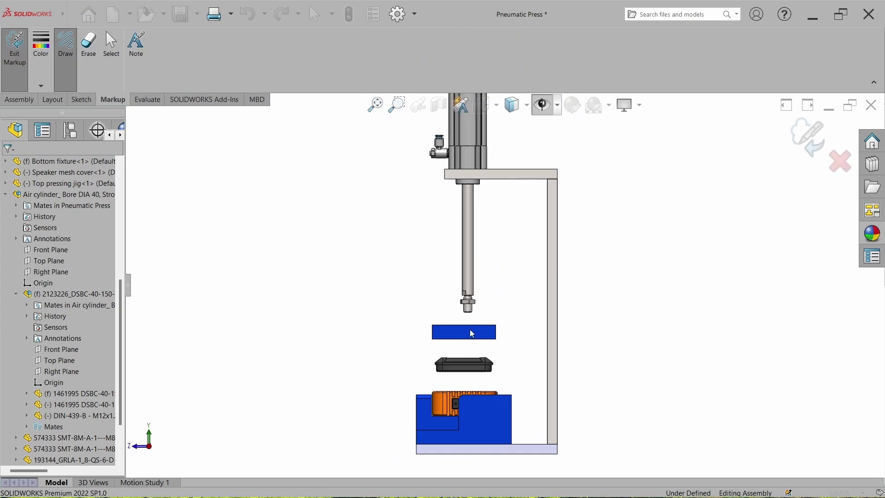
{"action": "scroll", "coordinate": [546, 420], "scroll_direction": "down", "scroll_amount": 2}
Circle the piston-rod tip in red, draw a downward force arrow, and write an underlined 52kg
{"action": "mouse_move", "coordinate": [471, 329]}
{"action": "left_mouse_down"}
{"action": "mouse_move", "coordinate": [473, 327]}
{"action": "mouse_move", "coordinate": [468, 307]}
{"action": "mouse_move", "coordinate": [468, 358]}
{"action": "left_mouse_up"}
{"action": "mouse_move", "coordinate": [471, 384]}
{"action": "left_mouse_down"}
{"action": "mouse_move", "coordinate": [471, 406]}
{"action": "mouse_move", "coordinate": [476, 399]}
{"action": "left_mouse_up"}
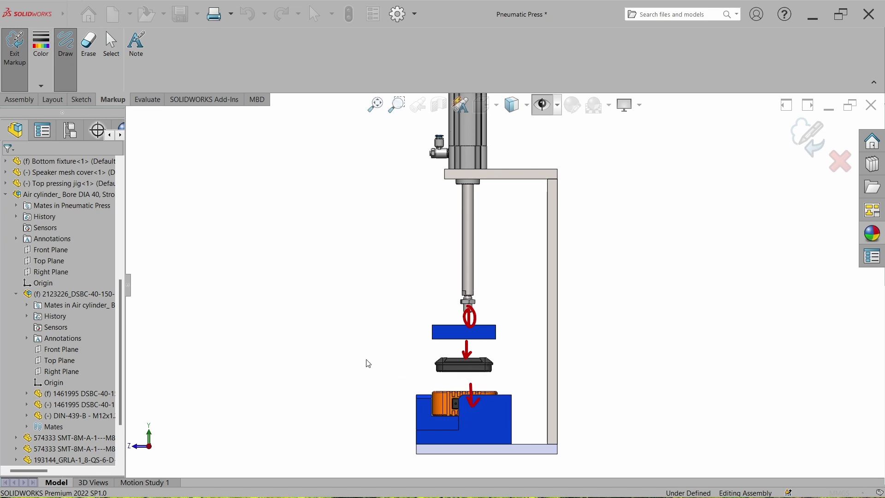
{"action": "mouse_move", "coordinate": [333, 332]}
{"action": "left_mouse_down"}
{"action": "mouse_move", "coordinate": [344, 343]}
{"action": "mouse_move", "coordinate": [332, 362]}
{"action": "left_mouse_up"}
{"action": "mouse_move", "coordinate": [364, 330]}
{"action": "left_mouse_down"}
{"action": "mouse_move", "coordinate": [356, 343]}
{"action": "mouse_move", "coordinate": [361, 333]}
{"action": "mouse_move", "coordinate": [369, 358]}
{"action": "mouse_move", "coordinate": [386, 344]}
{"action": "left_mouse_up"}
{"action": "left_click_drag", "start_coordinate": [336, 377], "coordinate": [374, 364]}
{"action": "left_click_drag", "start_coordinate": [400, 323], "coordinate": [389, 332]}
{"action": "left_click_drag", "start_coordinate": [390, 332], "coordinate": [400, 334]}
{"action": "left_click_drag", "start_coordinate": [411, 325], "coordinate": [400, 358]}
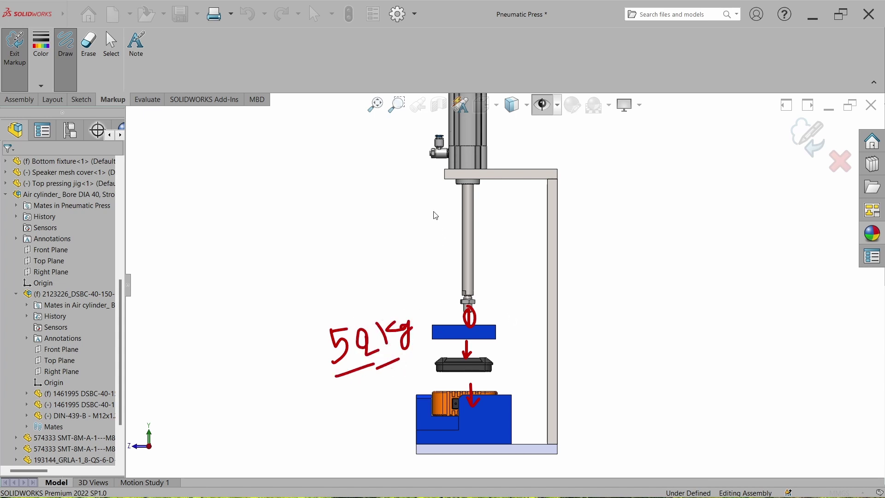
Draw red reaction arrows: upward above the rod, along the bending crossbar, and diagonally at the post base
{"action": "left_click_drag", "start_coordinate": [435, 210], "coordinate": [434, 251]}
{"action": "left_click_drag", "start_coordinate": [435, 206], "coordinate": [426, 227]}
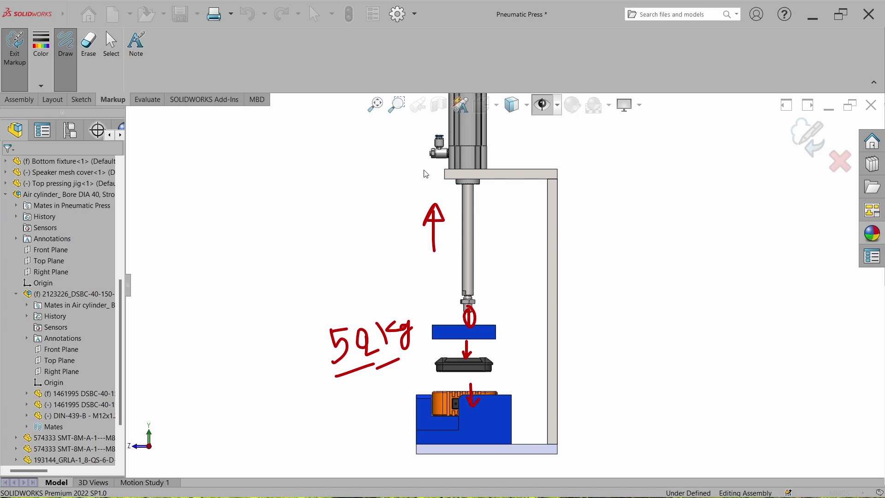
{"action": "mouse_move", "coordinate": [459, 176]}
{"action": "left_mouse_down"}
{"action": "mouse_move", "coordinate": [502, 174]}
{"action": "mouse_move", "coordinate": [520, 141]}
{"action": "mouse_move", "coordinate": [518, 156]}
{"action": "mouse_move", "coordinate": [503, 147]}
{"action": "left_mouse_up"}
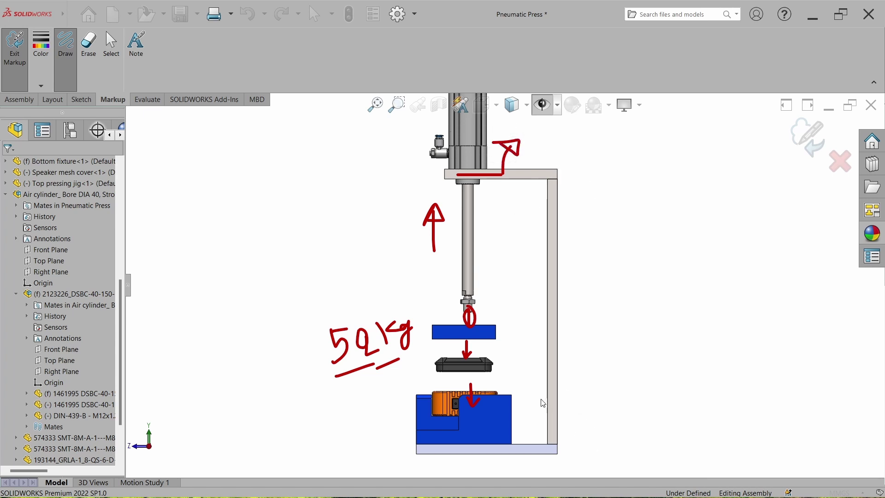
{"action": "mouse_move", "coordinate": [528, 408]}
{"action": "left_mouse_down"}
{"action": "mouse_move", "coordinate": [585, 364]}
{"action": "mouse_move", "coordinate": [576, 354]}
{"action": "left_mouse_up"}
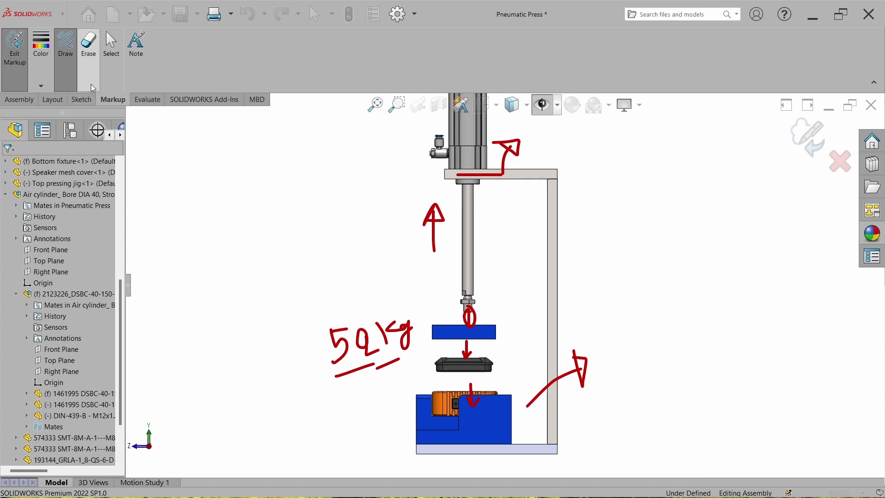
In orange, sketch gussets under the top-plate corner and inside and outside the post base
{"action": "left_click", "coordinate": [41, 46]}
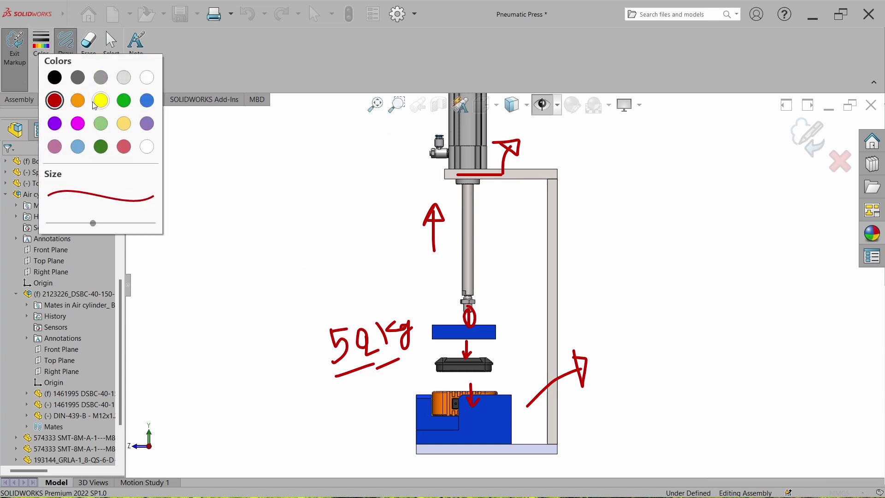
{"action": "left_click", "coordinate": [77, 100]}
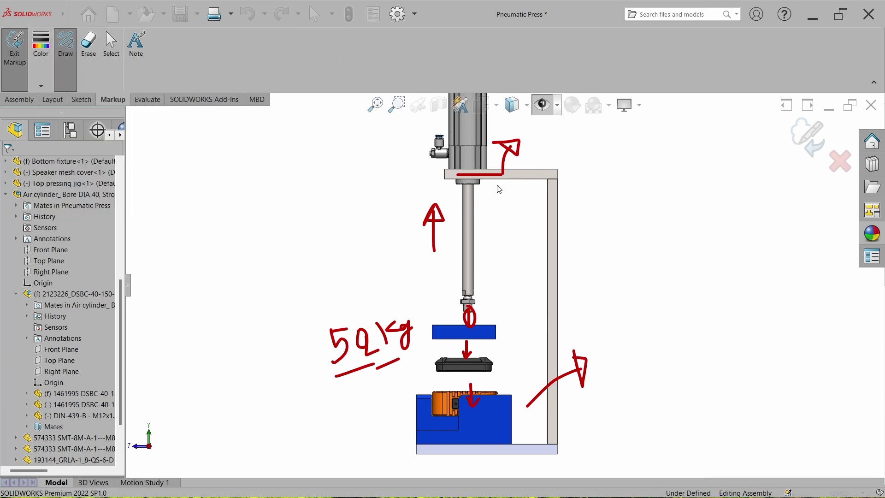
{"action": "left_click_drag", "start_coordinate": [498, 180], "coordinate": [548, 253]}
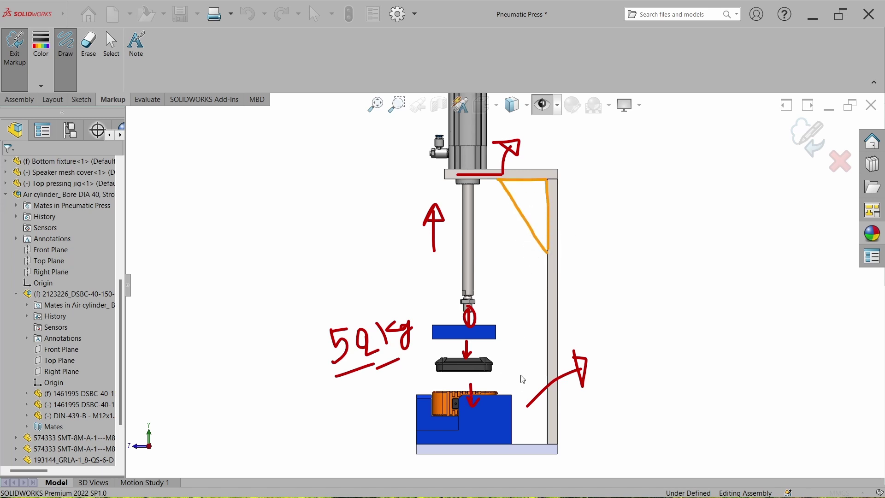
{"action": "mouse_move", "coordinate": [547, 374]}
{"action": "left_mouse_down"}
{"action": "mouse_move", "coordinate": [505, 431]}
{"action": "mouse_move", "coordinate": [547, 444]}
{"action": "mouse_move", "coordinate": [547, 392]}
{"action": "left_mouse_up"}
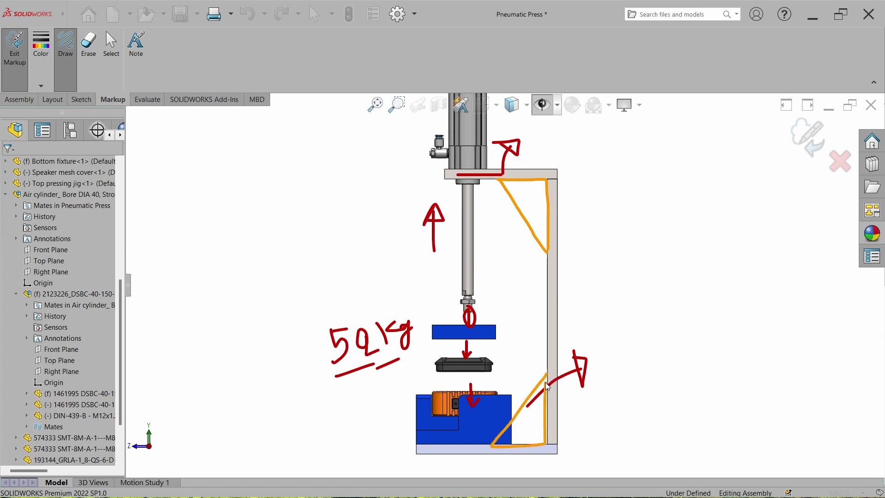
{"action": "left_click_drag", "start_coordinate": [560, 379], "coordinate": [609, 427]}
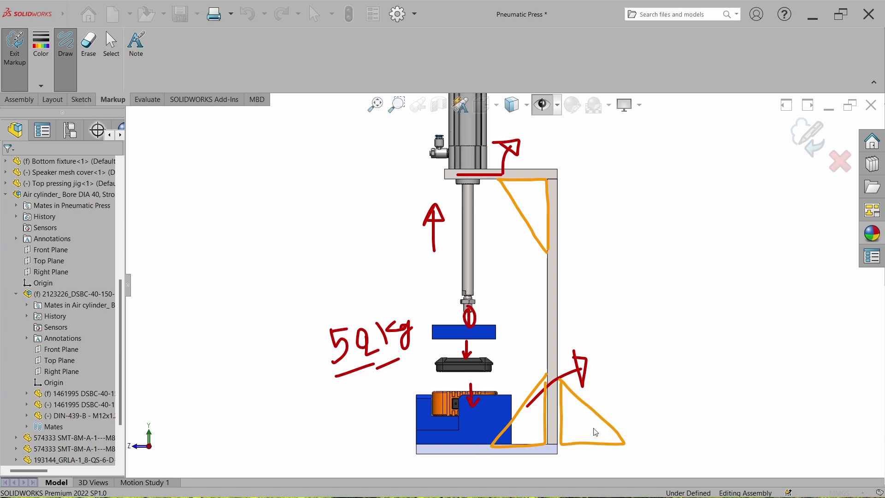
Remove the orange triangles and arrow, and draw a green line beside the column
{"action": "key", "text": "ctrl+z"}
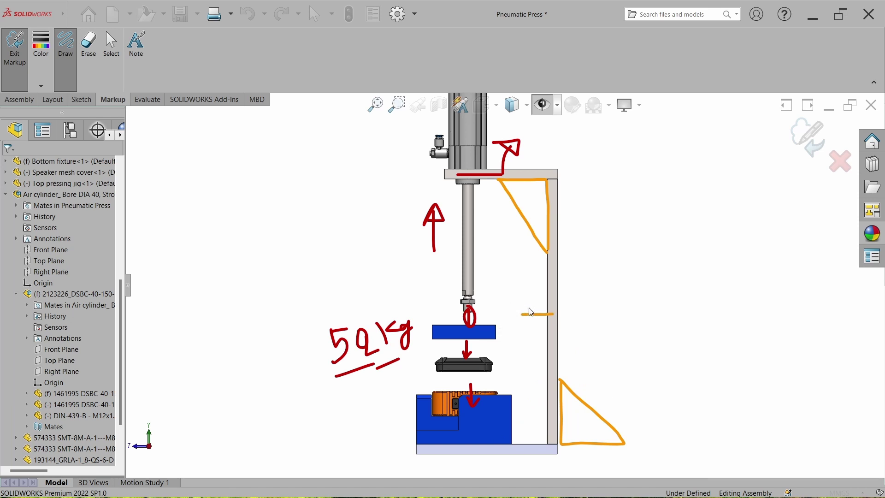
{"action": "mouse_move", "coordinate": [508, 180]}
{"action": "left_mouse_down"}
{"action": "mouse_move", "coordinate": [520, 445]}
{"action": "mouse_move", "coordinate": [522, 254]}
{"action": "mouse_move", "coordinate": [510, 178]}
{"action": "left_mouse_up"}
{"action": "key", "text": "e"}
{"action": "left_click", "coordinate": [564, 421]}
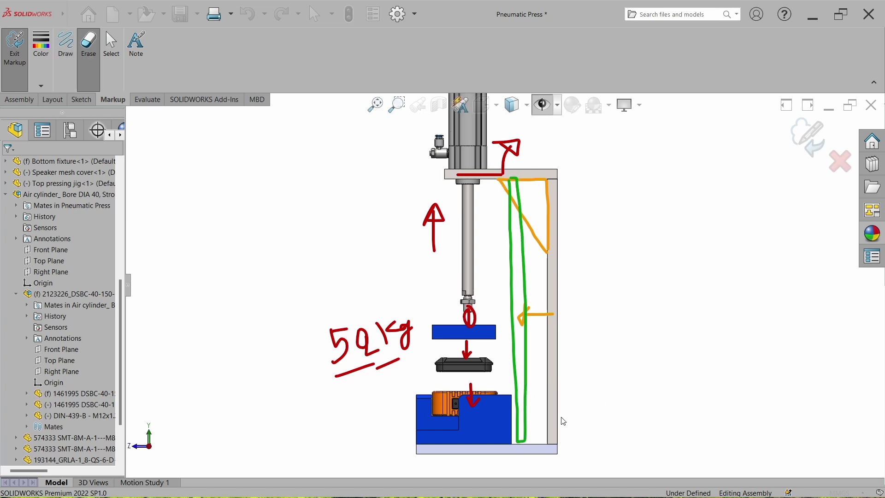
{"action": "key", "text": "d"}
Draw the red rib triangle with height and width markers, labelling the height 100
{"action": "mouse_move", "coordinate": [536, 380]}
{"action": "left_mouse_down"}
{"action": "mouse_move", "coordinate": [586, 439]}
{"action": "mouse_move", "coordinate": [528, 442]}
{"action": "mouse_move", "coordinate": [528, 369]}
{"action": "left_mouse_up"}
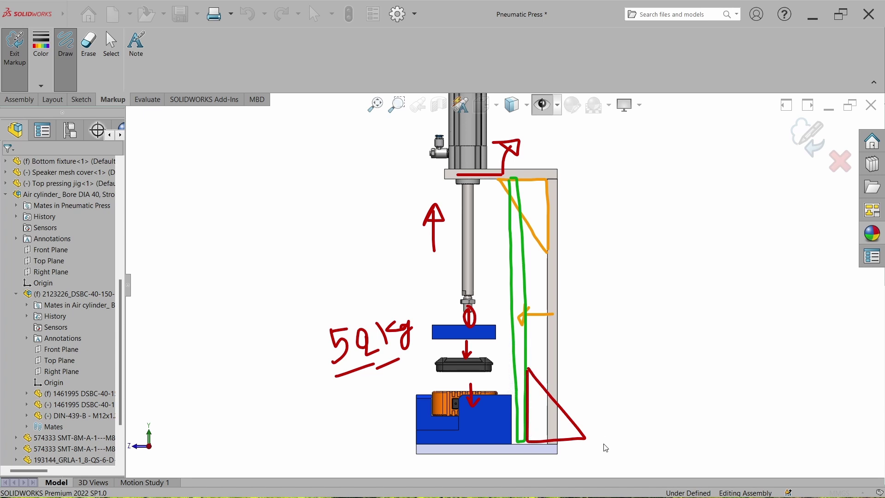
{"action": "mouse_move", "coordinate": [595, 362]}
{"action": "left_mouse_down"}
{"action": "mouse_move", "coordinate": [621, 362]}
{"action": "mouse_move", "coordinate": [610, 438]}
{"action": "mouse_move", "coordinate": [624, 437]}
{"action": "left_mouse_up"}
{"action": "left_click_drag", "start_coordinate": [639, 378], "coordinate": [639, 401]}
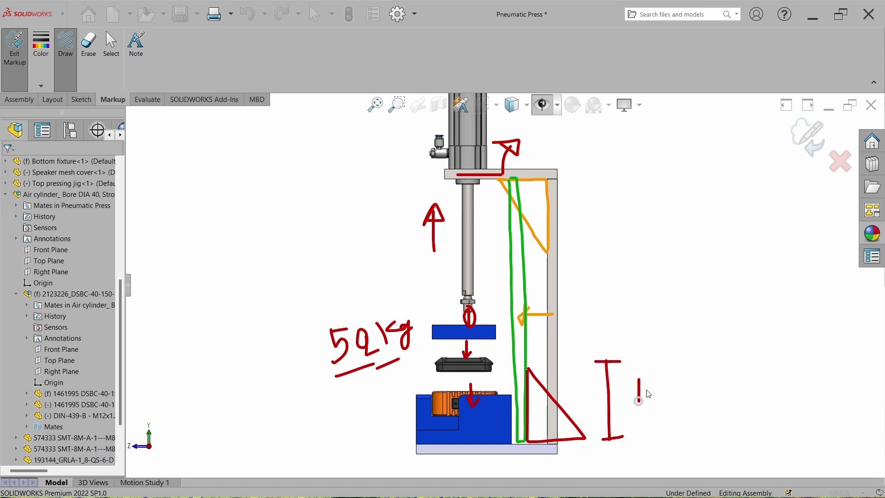
{"action": "left_click_drag", "start_coordinate": [696, 385], "coordinate": [692, 379]}
{"action": "left_click_drag", "start_coordinate": [650, 421], "coordinate": [659, 431]}
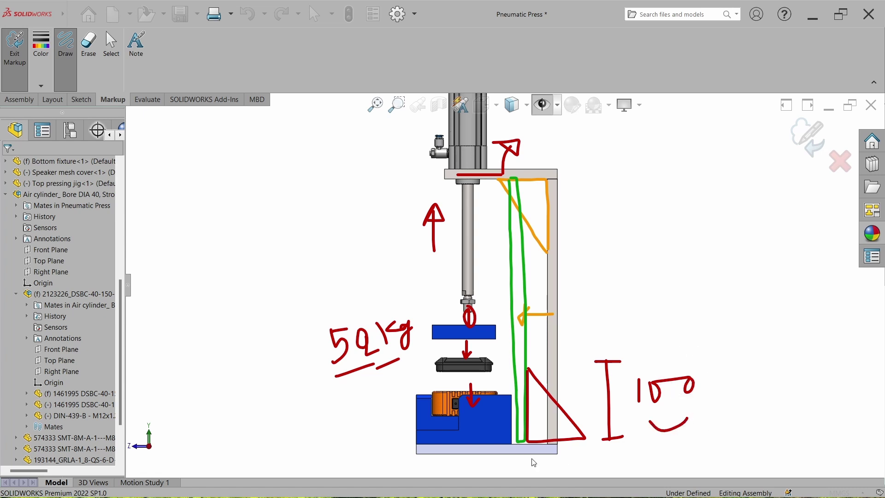
{"action": "mouse_move", "coordinate": [531, 457]}
{"action": "left_mouse_down"}
{"action": "mouse_move", "coordinate": [531, 471]}
{"action": "mouse_move", "coordinate": [591, 458]}
{"action": "mouse_move", "coordinate": [592, 469]}
{"action": "mouse_move", "coordinate": [576, 476]}
{"action": "mouse_move", "coordinate": [592, 466]}
{"action": "mouse_move", "coordinate": [607, 469]}
{"action": "left_mouse_up"}
{"action": "scroll", "coordinate": [595, 386], "scroll_direction": "up", "scroll_amount": 2}
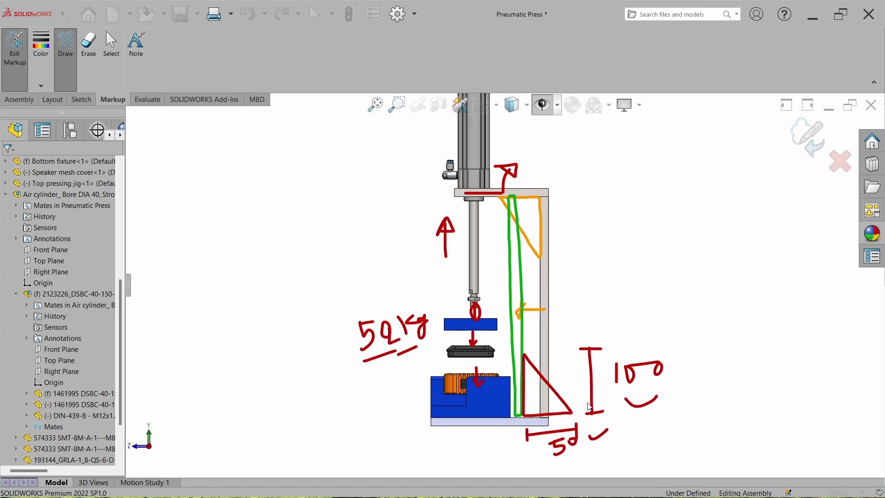
Draw an arrow from the triangle to a handwritten 14 mm thickness note
{"action": "mouse_move", "coordinate": [550, 363]}
{"action": "left_mouse_down"}
{"action": "mouse_move", "coordinate": [628, 292]}
{"action": "mouse_move", "coordinate": [634, 311]}
{"action": "left_mouse_up"}
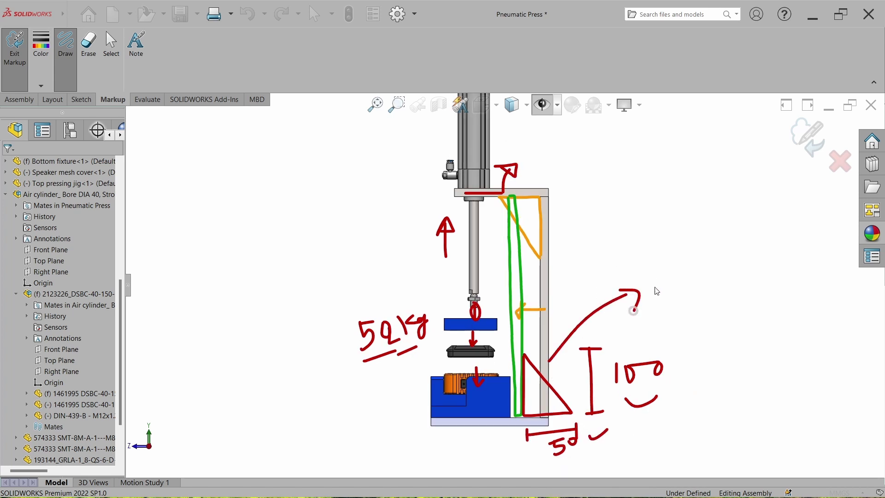
{"action": "left_click_drag", "start_coordinate": [660, 280], "coordinate": [669, 302]}
{"action": "mouse_move", "coordinate": [697, 266]}
{"action": "left_mouse_down"}
{"action": "mouse_move", "coordinate": [706, 287]}
{"action": "mouse_move", "coordinate": [723, 272]}
{"action": "left_mouse_up"}
{"action": "mouse_move", "coordinate": [665, 305]}
{"action": "left_mouse_down"}
{"action": "mouse_move", "coordinate": [737, 283]}
{"action": "mouse_move", "coordinate": [734, 276]}
{"action": "left_mouse_up"}
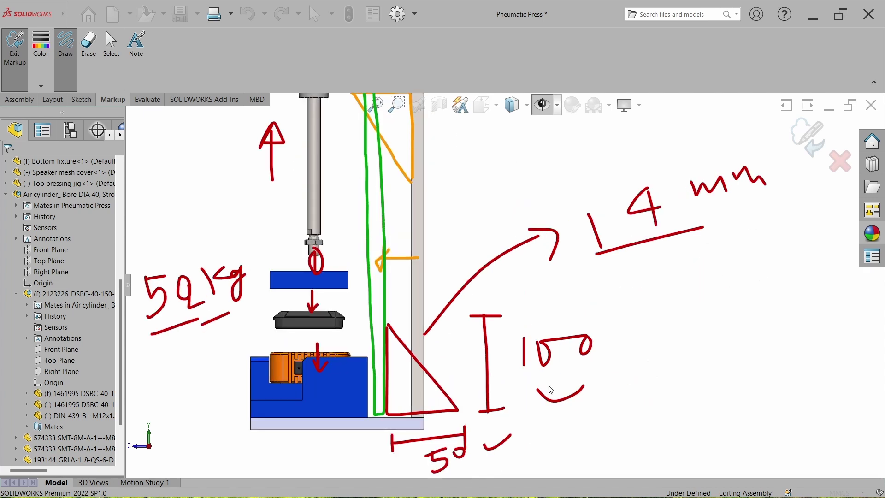
{"action": "scroll", "coordinate": [507, 323], "scroll_direction": "up", "scroll_amount": 1}
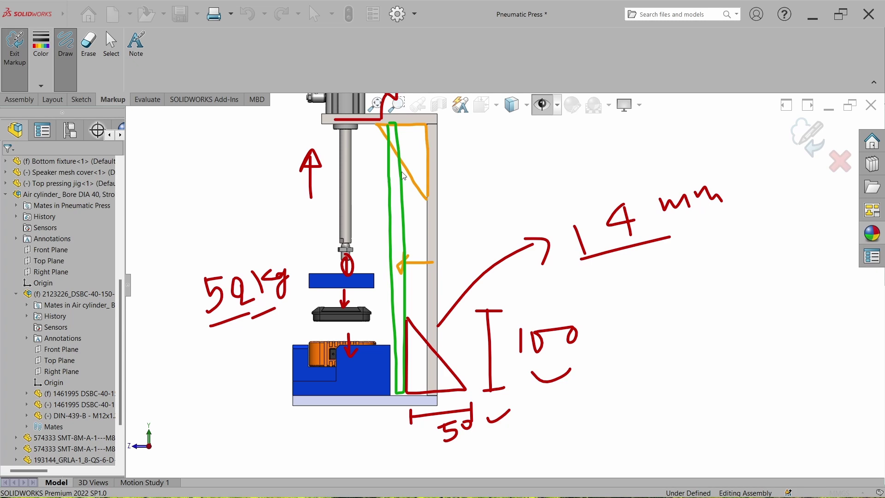
Leave markup, create a new part (Part7) and begin Sketch1 on the Front Plane
{"action": "key", "text": "Escape"}
{"action": "left_click", "coordinate": [113, 13]}
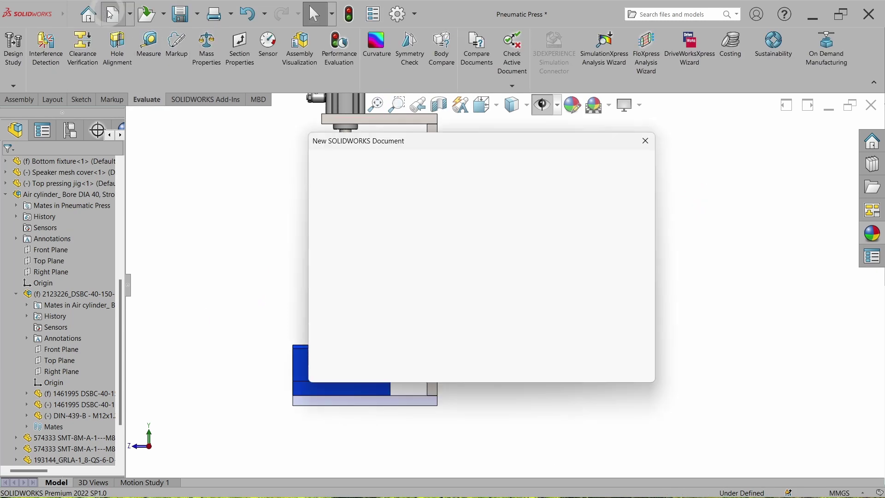
{"action": "double_click", "coordinate": [353, 224]}
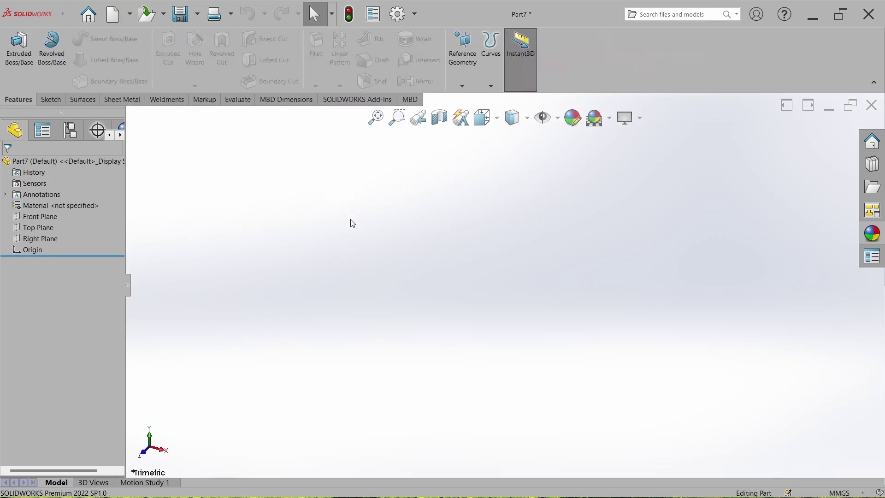
{"action": "left_click", "coordinate": [50, 99]}
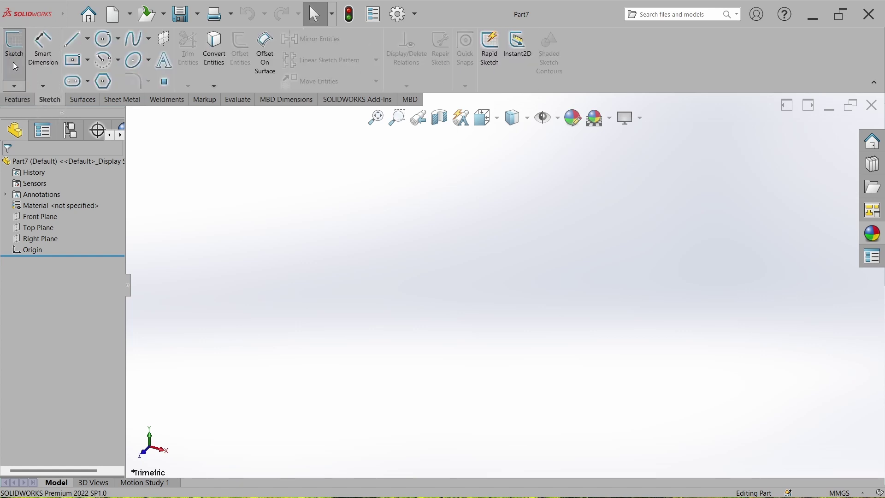
{"action": "left_click", "coordinate": [15, 66]}
{"action": "left_click", "coordinate": [376, 183]}
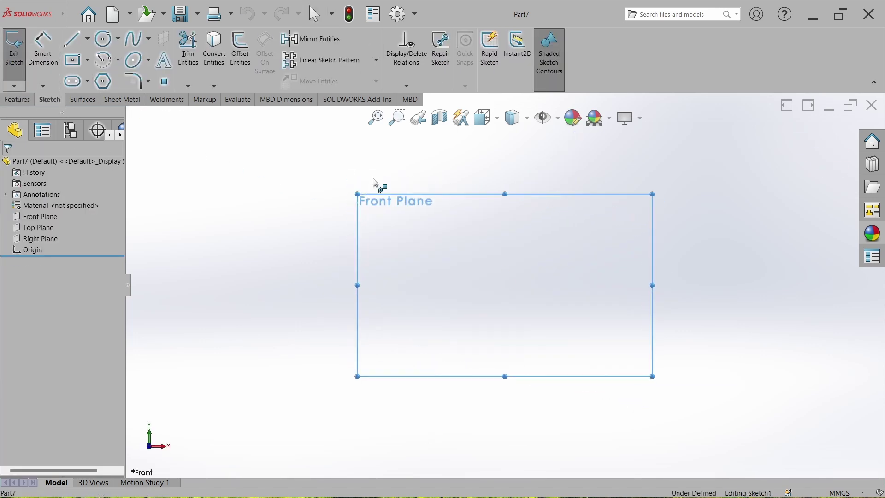
Draw a right triangle from the origin with the Line tool, then delete its sloped side
{"action": "left_click", "coordinate": [75, 41]}
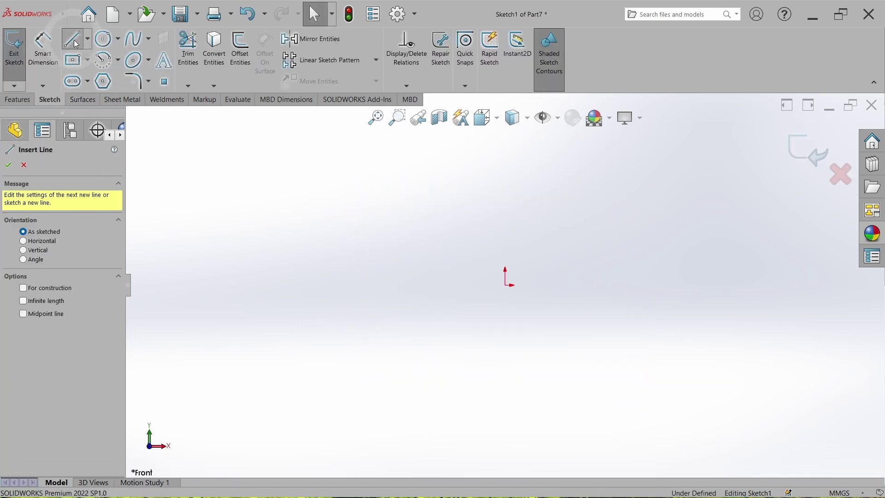
{"action": "left_click", "coordinate": [506, 285]}
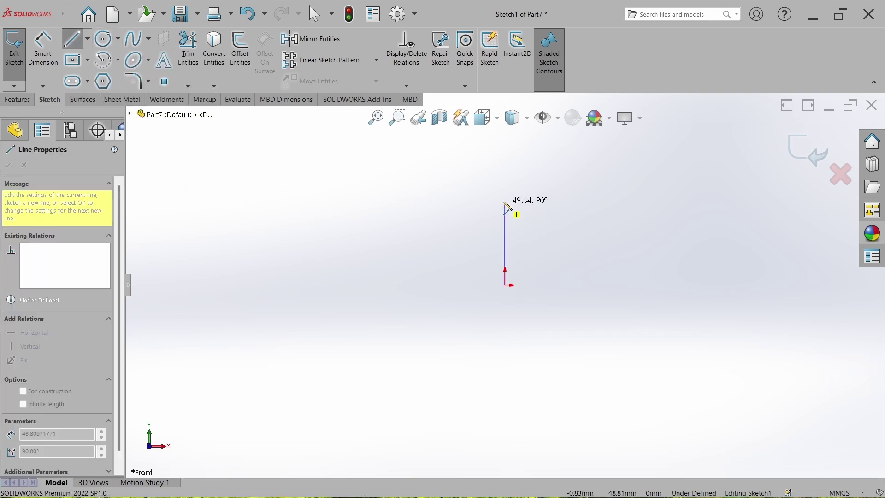
{"action": "left_click", "coordinate": [506, 154]}
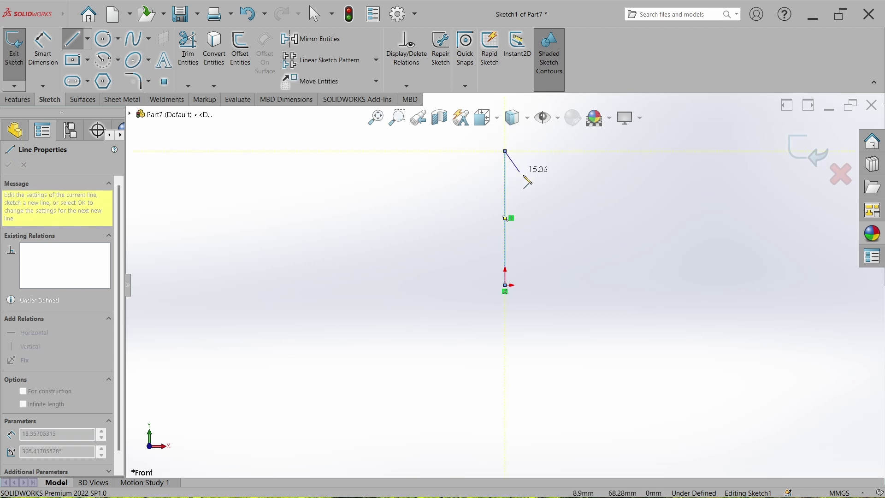
{"action": "left_click", "coordinate": [618, 284]}
{"action": "left_click", "coordinate": [506, 285]}
{"action": "right_click", "coordinate": [506, 287]}
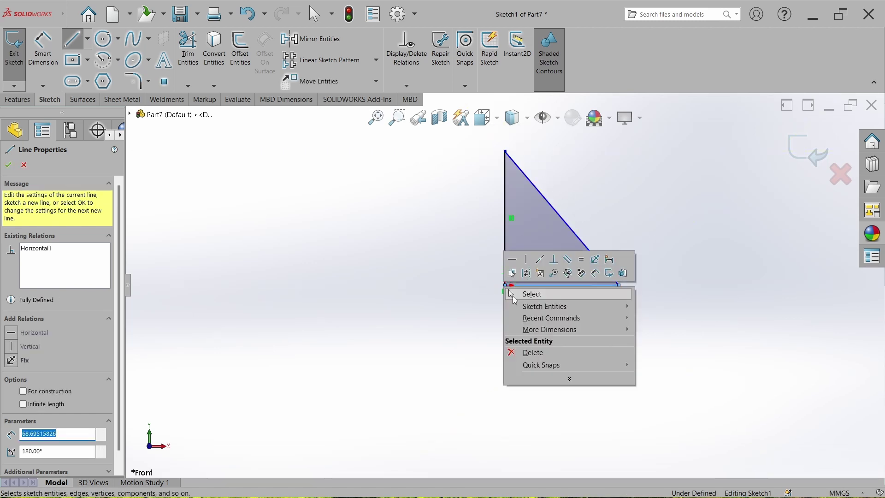
{"action": "left_click", "coordinate": [517, 293]}
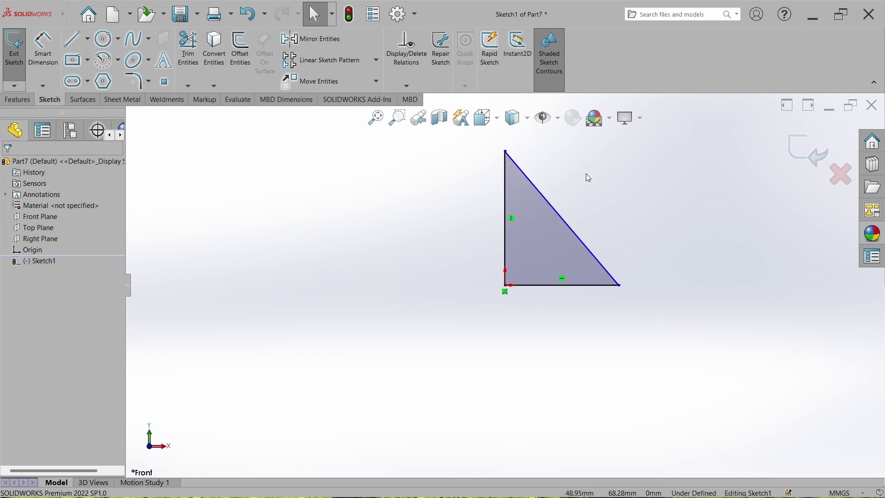
{"action": "left_click", "coordinate": [562, 216]}
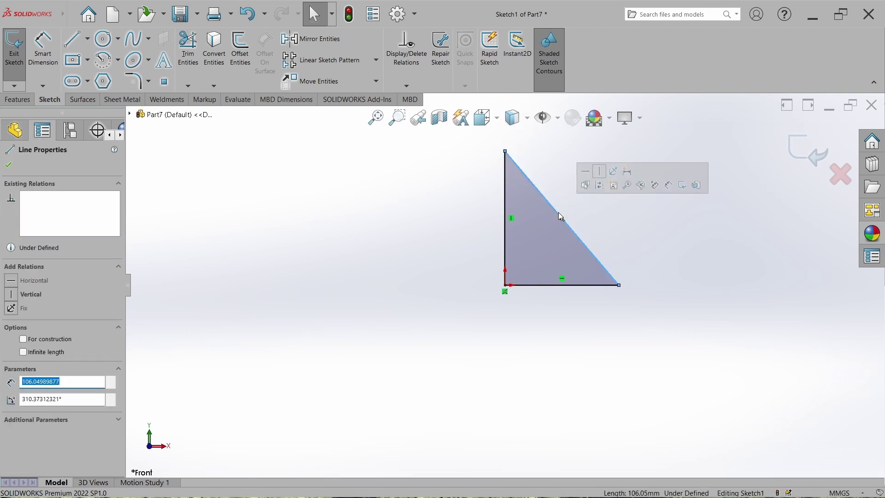
{"action": "key", "text": "Delete"}
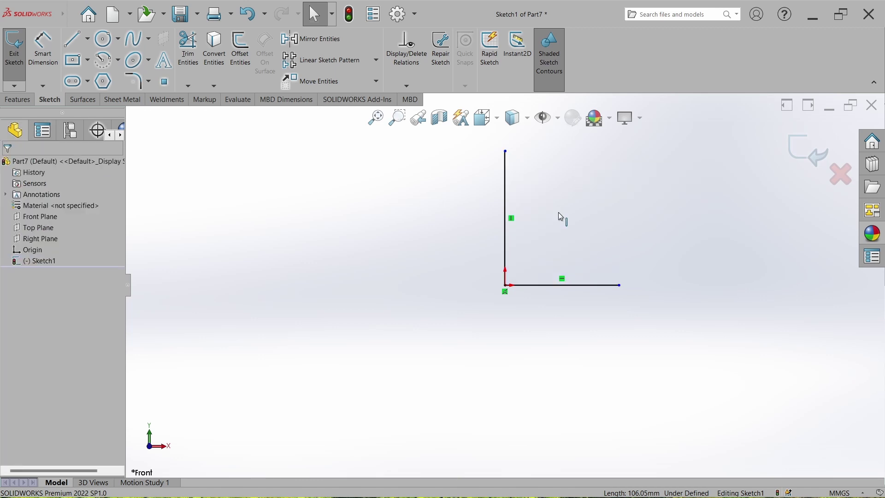
Close the profile with a short top edge, a sloped side and a short vertical end
{"action": "left_click", "coordinate": [82, 36]}
{"action": "scroll", "coordinate": [533, 150], "scroll_direction": "down", "scroll_amount": 3}
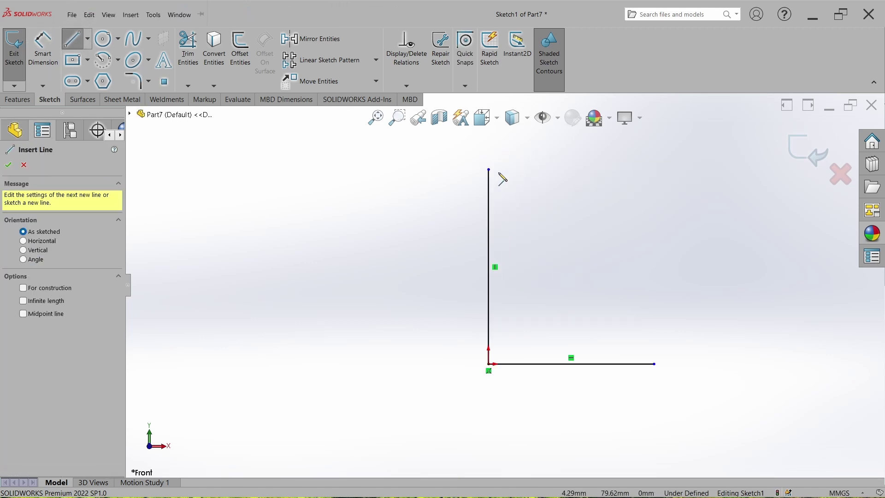
{"action": "left_click", "coordinate": [489, 169]}
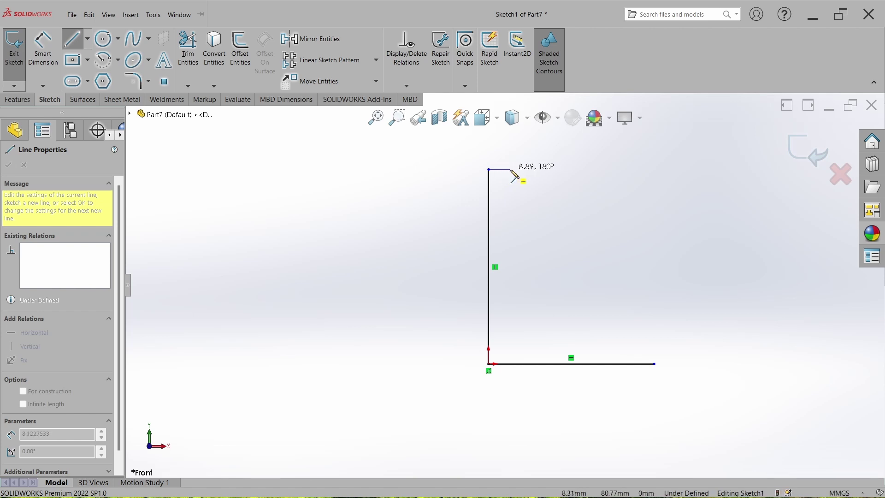
{"action": "left_click", "coordinate": [517, 170]}
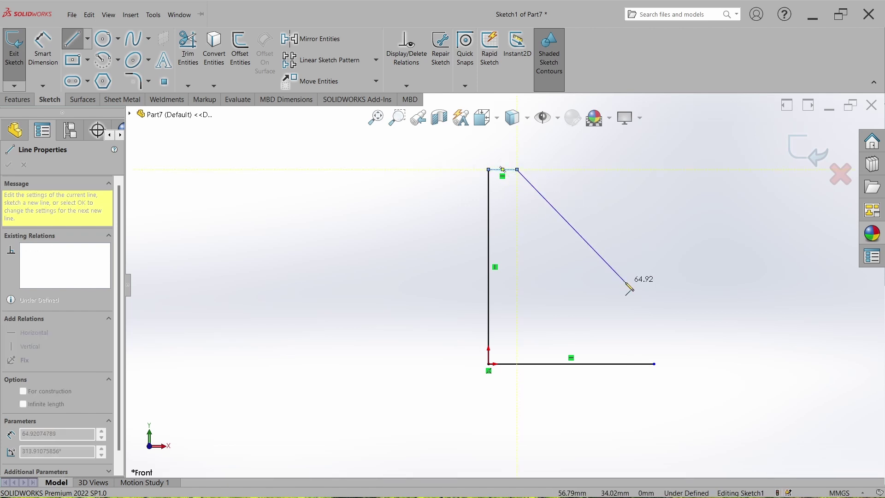
{"action": "left_click", "coordinate": [654, 338]}
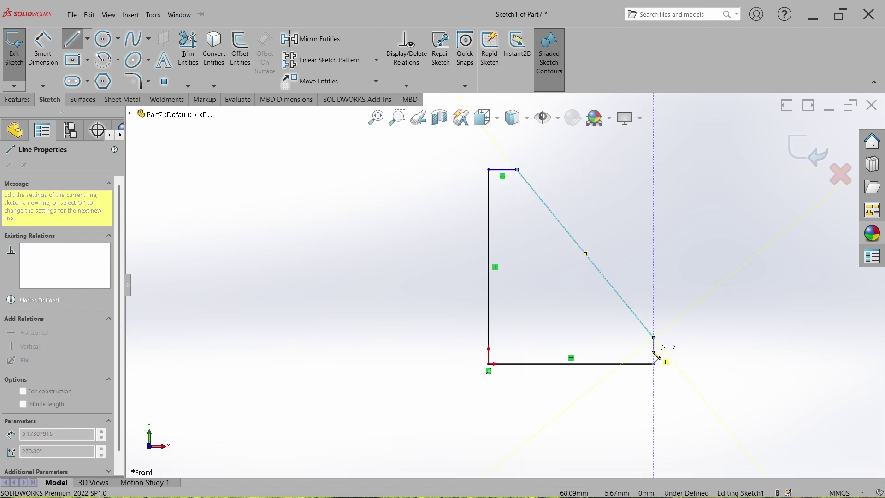
{"action": "left_click", "coordinate": [655, 363]}
{"action": "right_click", "coordinate": [655, 364]}
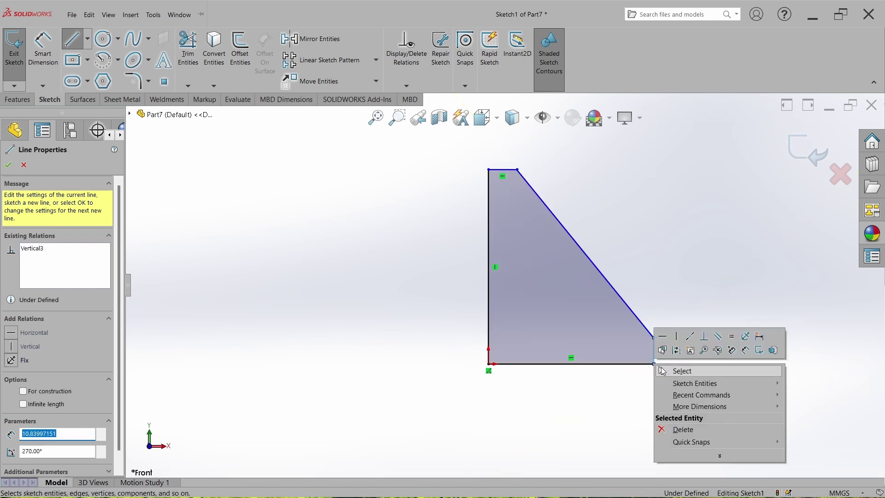
{"action": "left_click", "coordinate": [678, 369]}
Dimension the rib's height to 100 and its base width to 50
{"action": "left_click", "coordinate": [43, 51]}
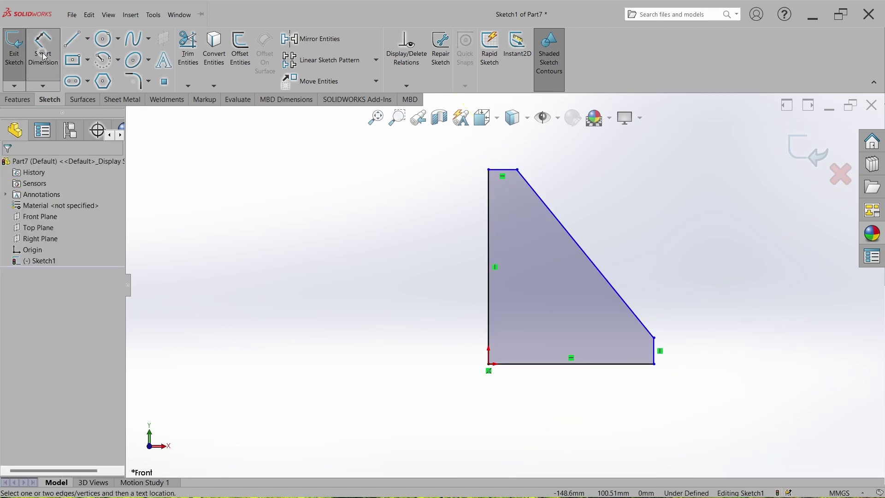
{"action": "left_click", "coordinate": [488, 293]}
{"action": "left_click", "coordinate": [400, 282]}
{"action": "type", "text": "1000"}
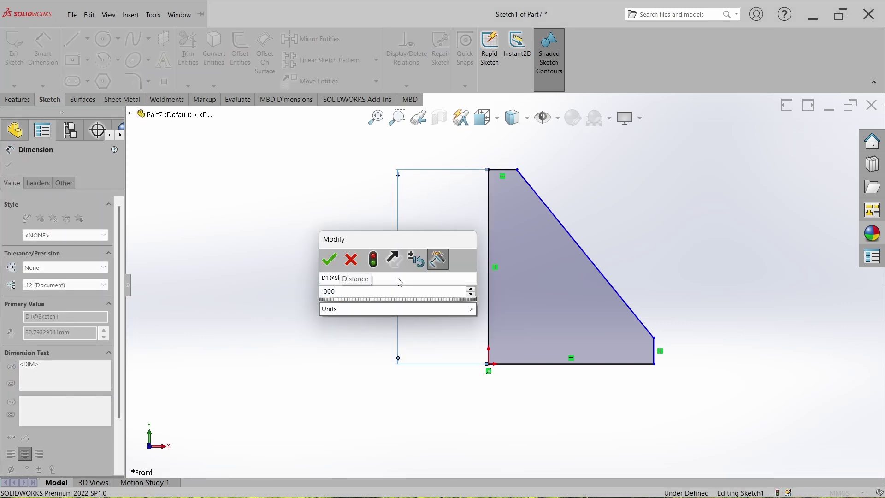
{"action": "key", "text": "BackSpace"}
{"action": "key", "text": "Return"}
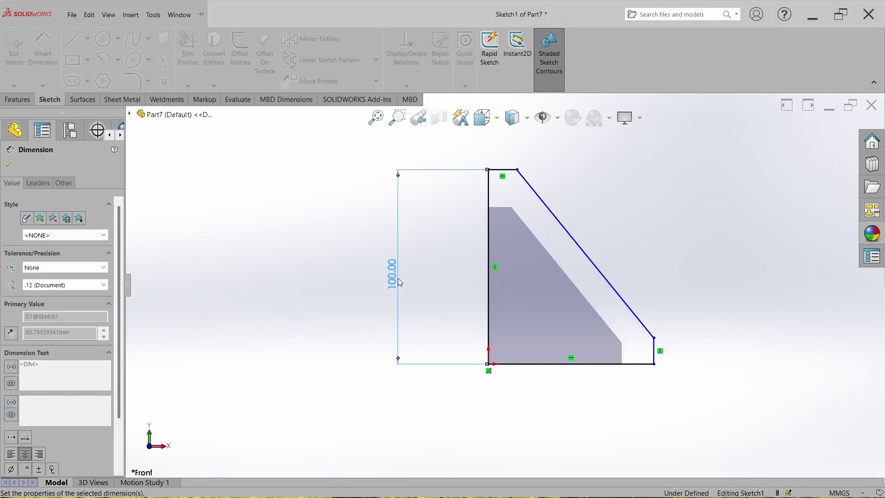
{"action": "left_click", "coordinate": [557, 364]}
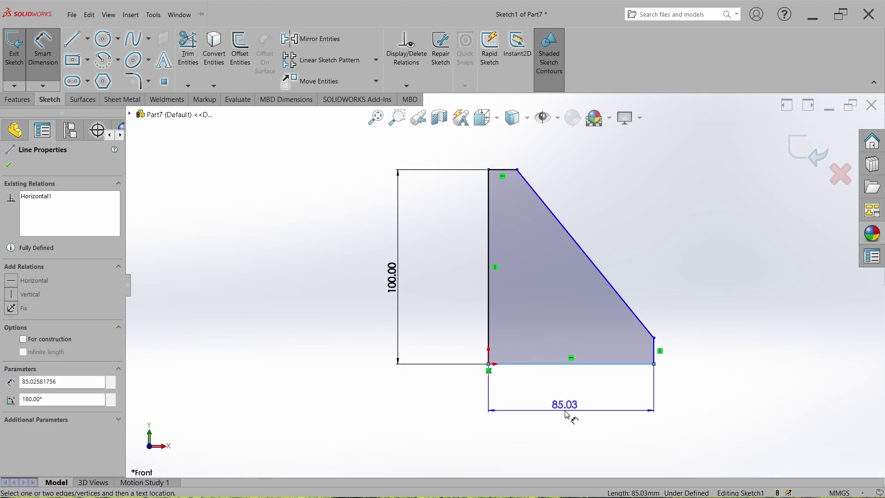
{"action": "left_click", "coordinate": [570, 417]}
{"action": "type", "text": "50"}
{"action": "key", "text": "Return"}
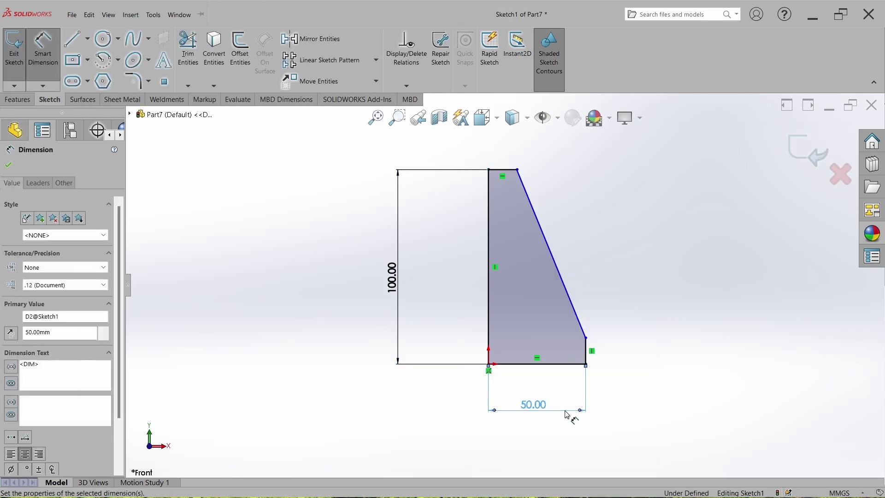
Dimension the right and top edges to 10 each, then exit the sketch
{"action": "left_click", "coordinate": [589, 354]}
{"action": "left_click", "coordinate": [648, 300]}
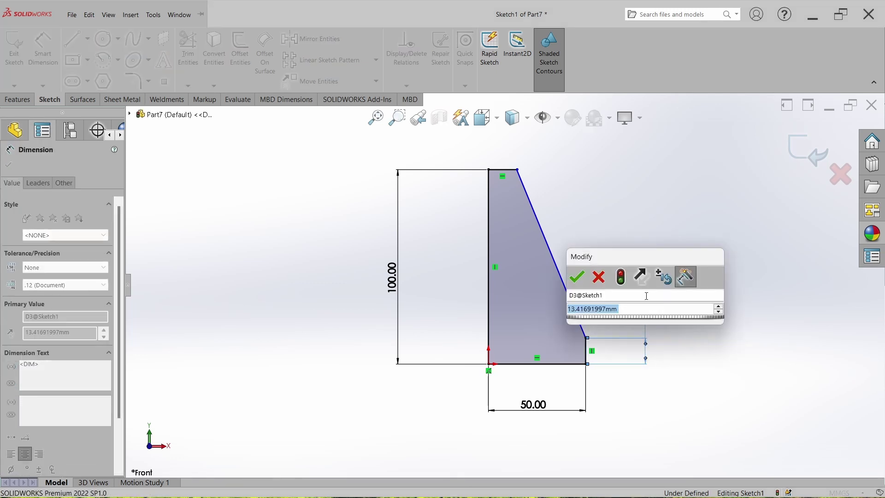
{"action": "type", "text": "10"}
{"action": "key", "text": "Return"}
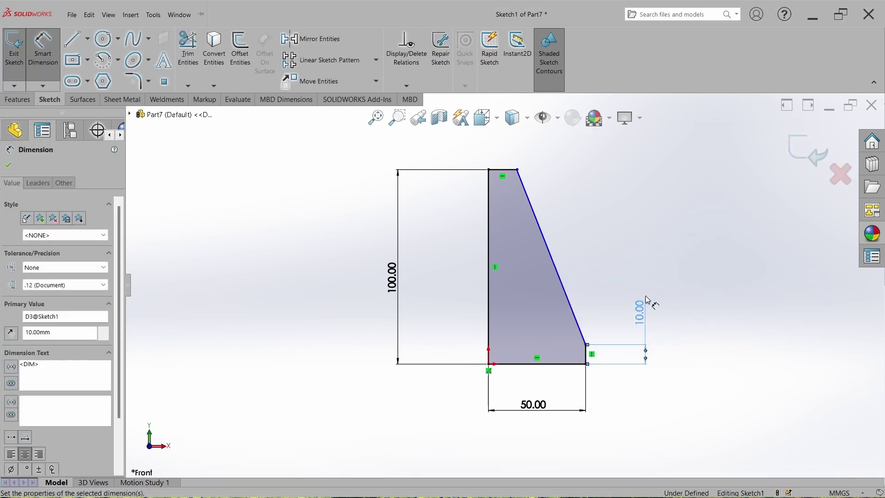
{"action": "left_click", "coordinate": [502, 170]}
{"action": "left_click", "coordinate": [454, 142]}
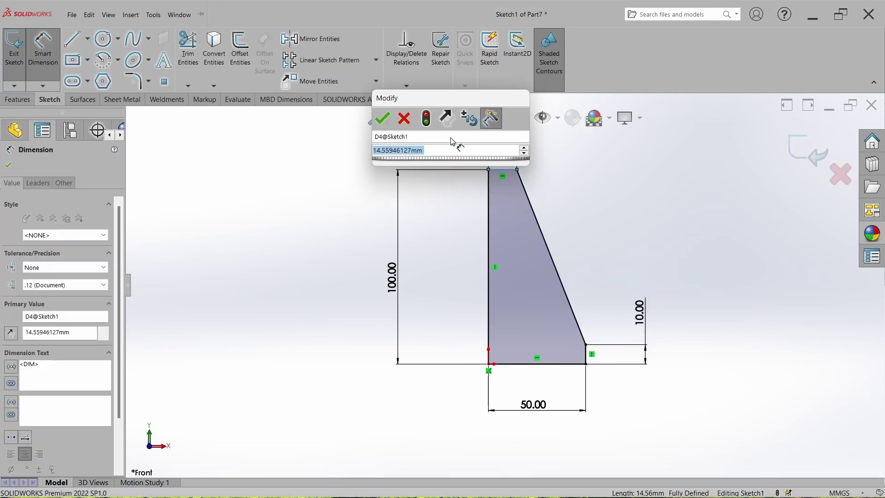
{"action": "key", "text": "Return"}
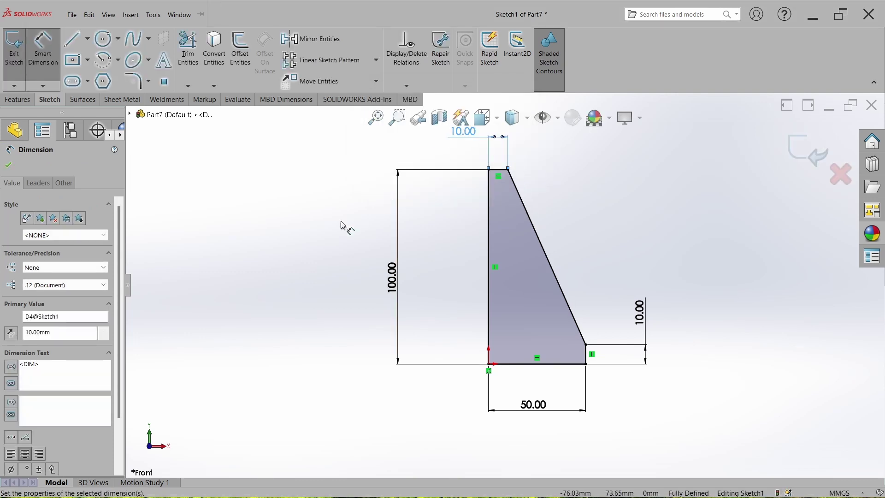
{"action": "left_click", "coordinate": [345, 227]}
{"action": "left_click", "coordinate": [14, 57]}
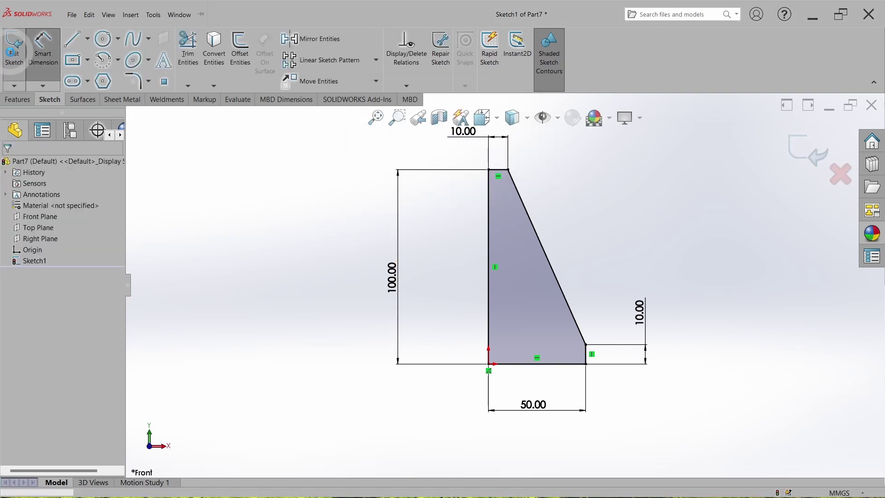
Extrude the rib sketch into a solid with Extruded Boss/Base, then save with Ctrl+S
{"action": "left_click", "coordinate": [19, 101]}
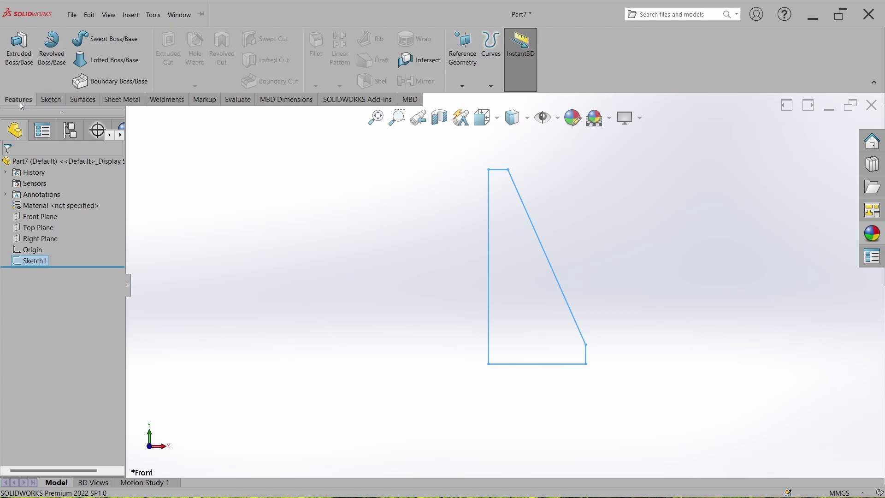
{"action": "left_click", "coordinate": [21, 64]}
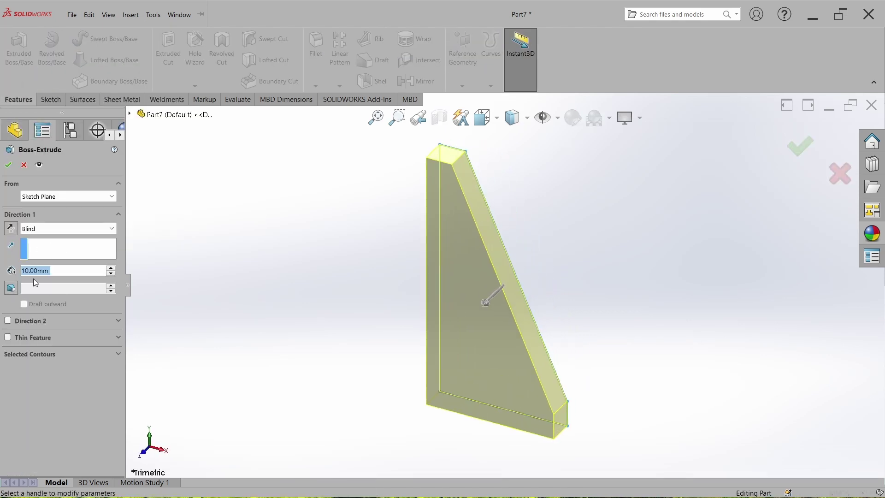
{"action": "type", "text": "15"}
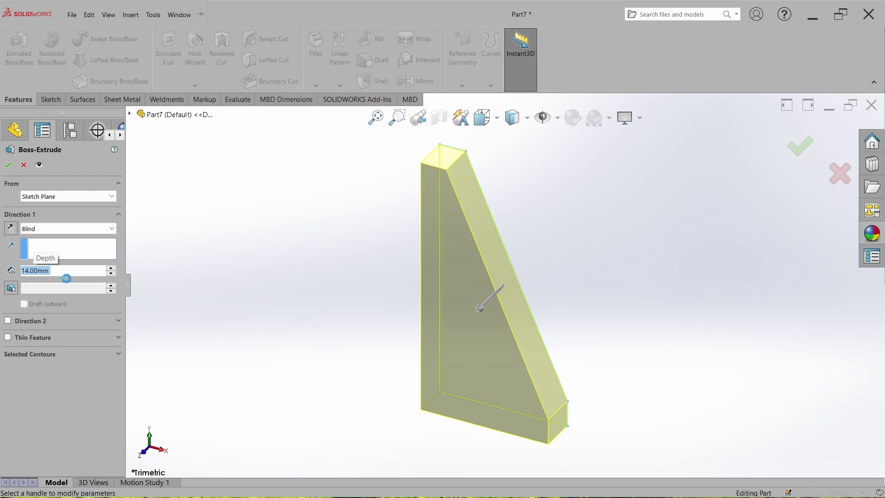
{"action": "key", "text": "Return"}
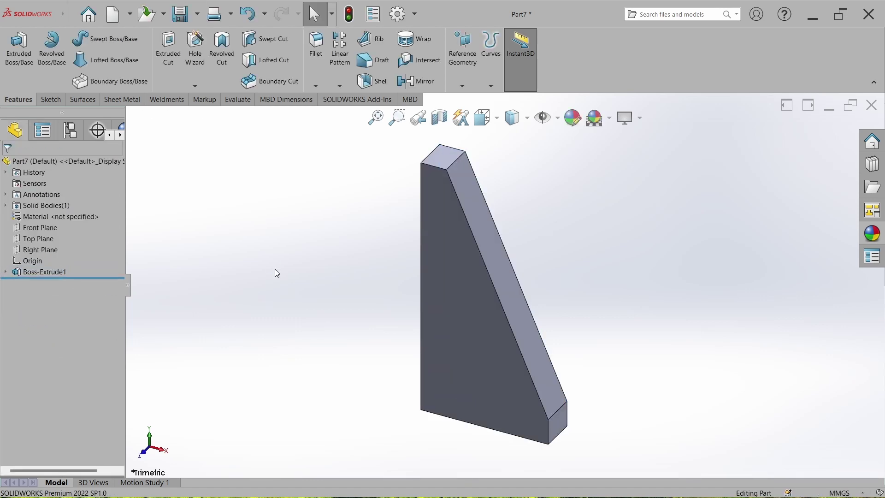
{"action": "key", "text": "ctrl+s"}
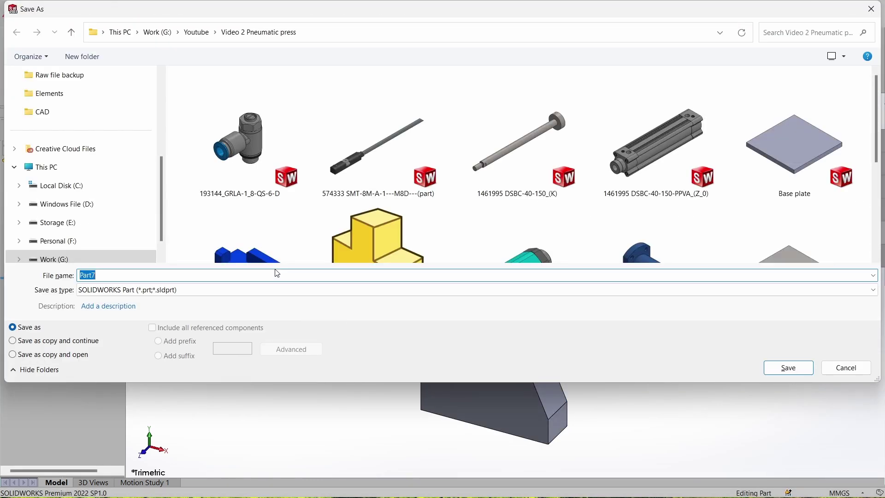
Save the part as Rib, assign Plain Carbon Steel, and close it saving changes
{"action": "key", "text": "Return"}
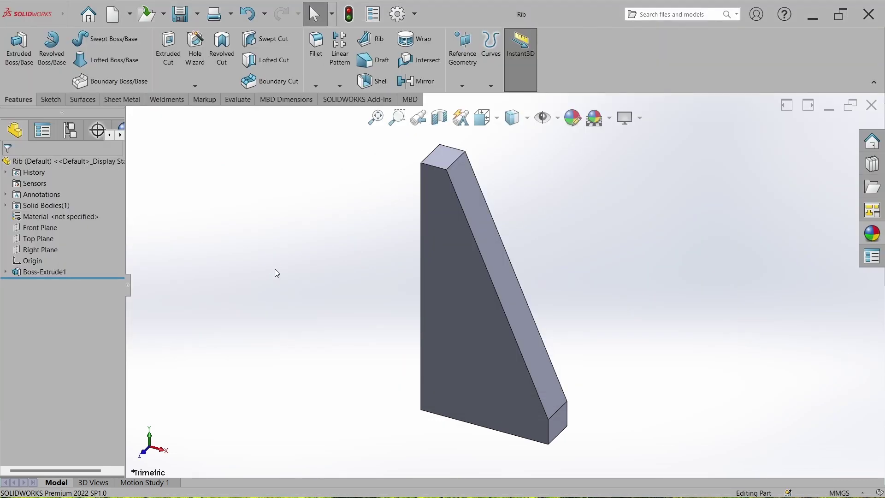
{"action": "right_click", "coordinate": [77, 216]}
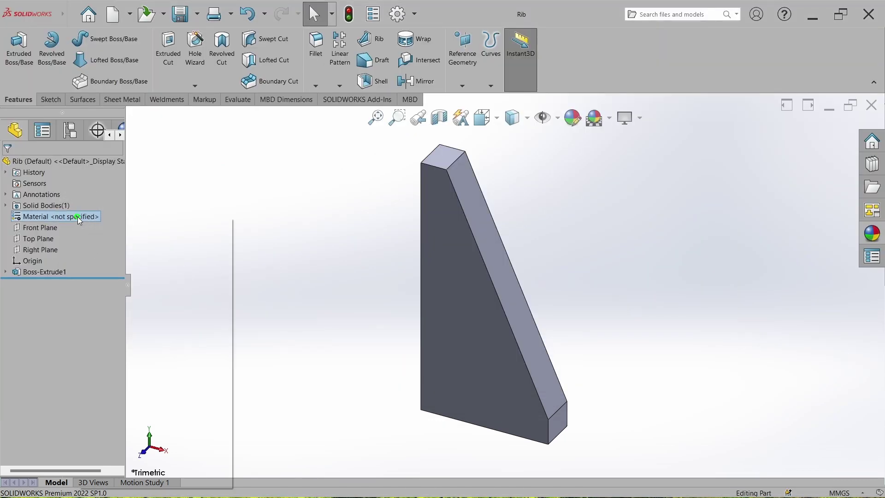
{"action": "left_click", "coordinate": [112, 260]}
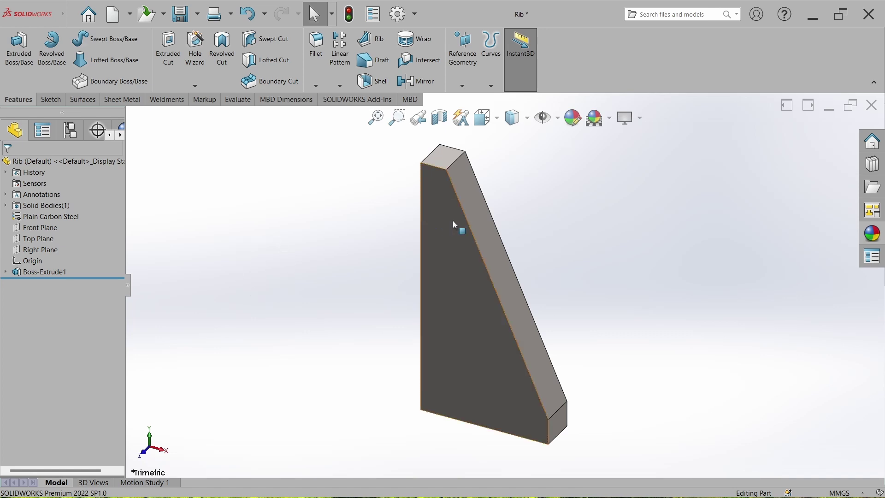
{"action": "left_click", "coordinate": [874, 106]}
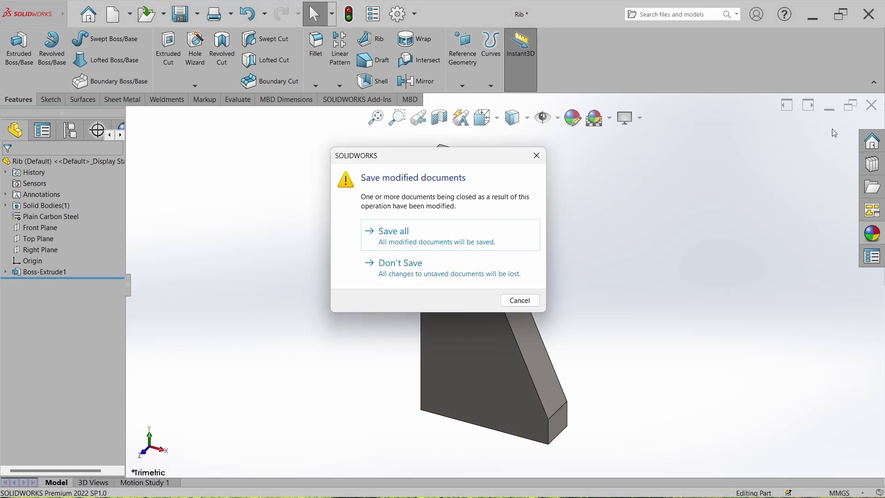
{"action": "left_click", "coordinate": [460, 233]}
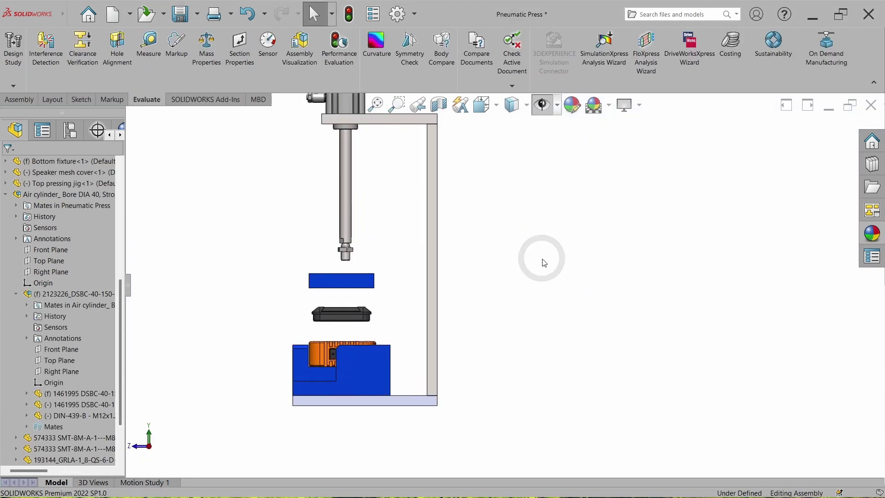
Insert the Rib component into the press assembly and rotate it to face the frame
{"action": "left_click", "coordinate": [19, 99]}
{"action": "left_click", "coordinate": [60, 49]}
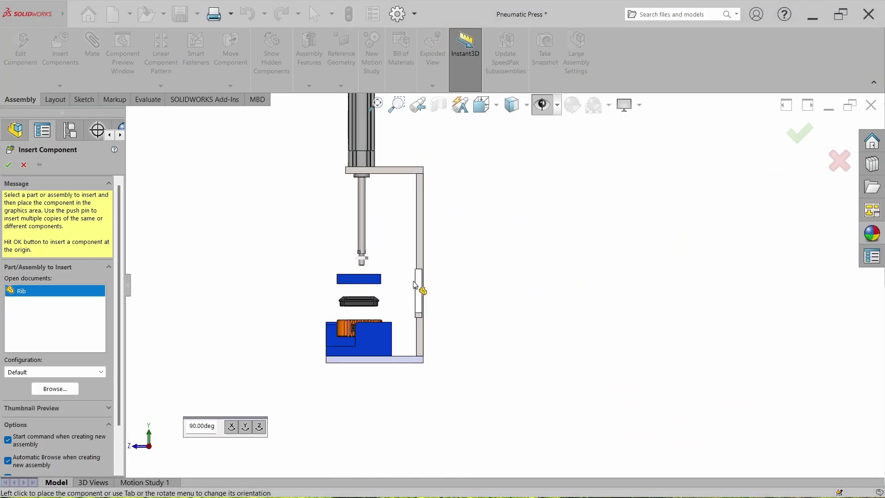
{"action": "left_click", "coordinate": [414, 285]}
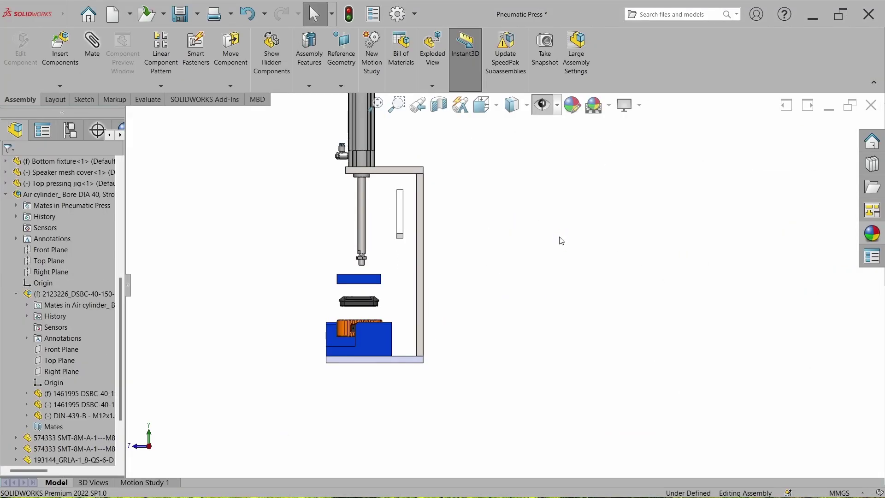
{"action": "scroll", "coordinate": [376, 147], "scroll_direction": "down", "scroll_amount": 3}
{"action": "middle_click_drag", "start_coordinate": [375, 146], "coordinate": [428, 294]}
{"action": "right_click", "coordinate": [422, 310]}
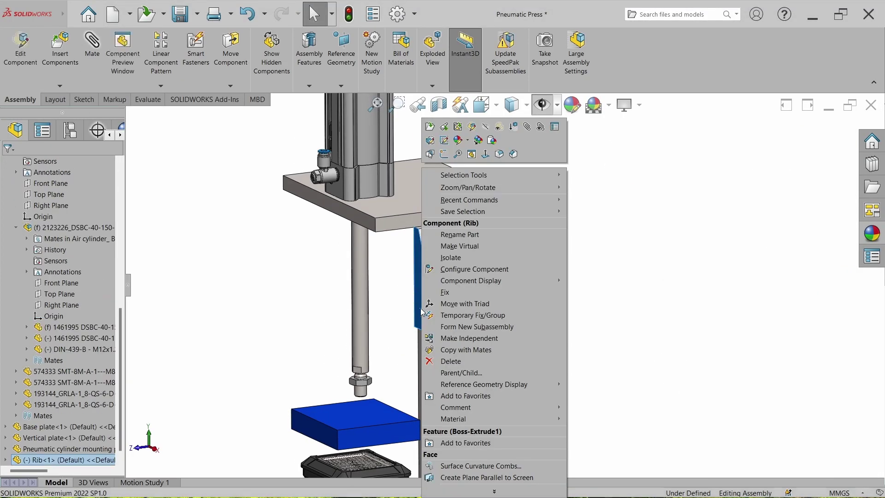
{"action": "left_click", "coordinate": [446, 305]}
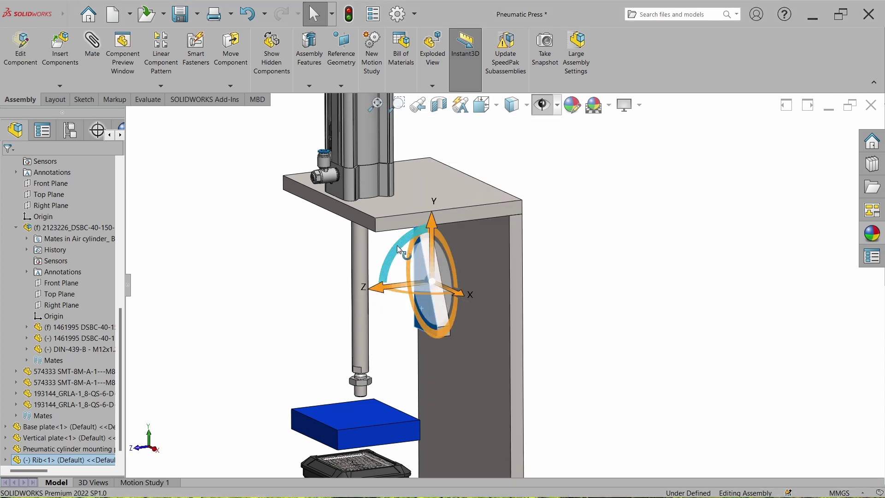
{"action": "left_click_drag", "start_coordinate": [397, 245], "coordinate": [479, 332]}
{"action": "mouse_move", "coordinate": [427, 297]}
{"action": "left_mouse_down"}
{"action": "mouse_move", "coordinate": [396, 292]}
{"action": "mouse_move", "coordinate": [477, 264]}
{"action": "left_mouse_up"}
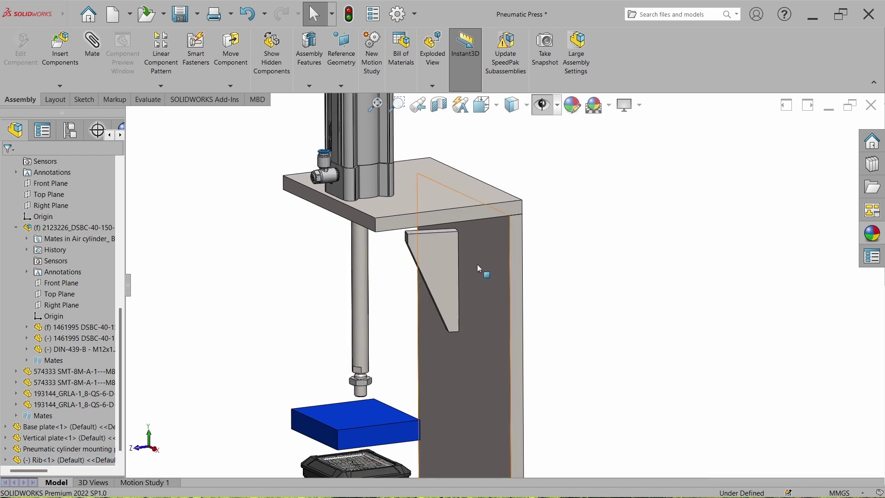
{"action": "mouse_move", "coordinate": [477, 264]}
{"action": "middle_mouse_down"}
{"action": "mouse_move", "coordinate": [415, 245]}
{"action": "mouse_move", "coordinate": [411, 259]}
{"action": "mouse_move", "coordinate": [398, 257]}
{"action": "middle_mouse_up"}
Add a Coincident mate holding the rib face flush against the vertical plate
{"action": "left_click", "coordinate": [440, 262]}
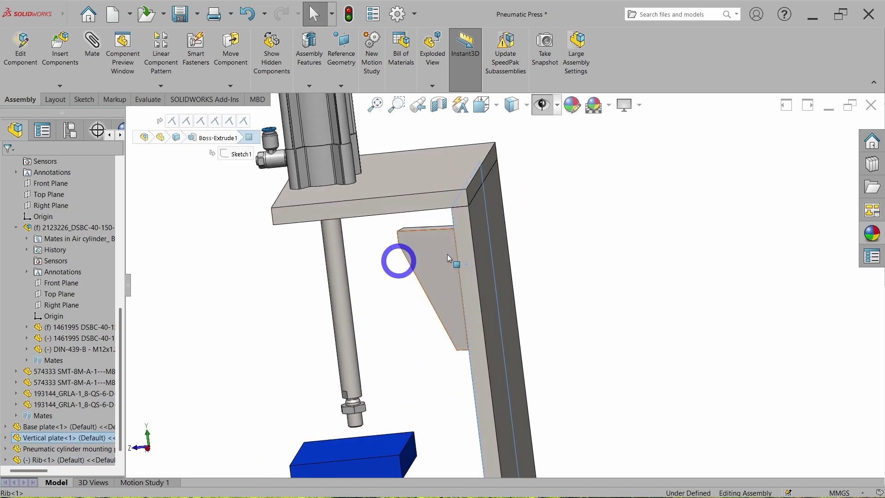
{"action": "scroll", "coordinate": [439, 263], "scroll_direction": "down", "scroll_amount": 3}
{"action": "scroll", "coordinate": [452, 277], "scroll_direction": "up", "scroll_amount": 2}
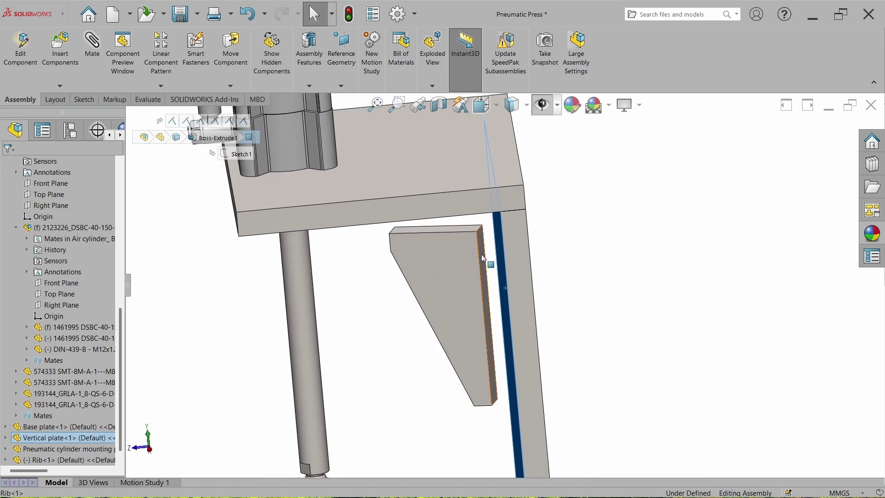
{"action": "left_click", "coordinate": [482, 254], "text": "ctrl"}
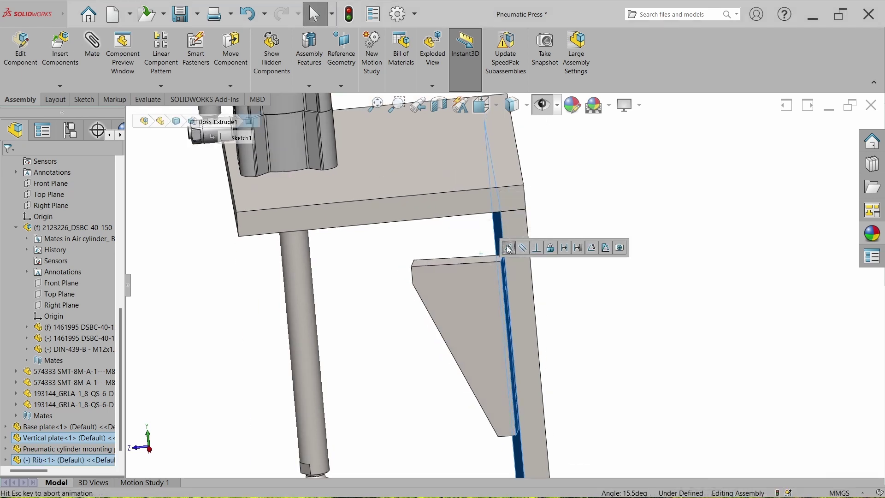
{"action": "middle_click_drag", "start_coordinate": [602, 366], "coordinate": [468, 315]}
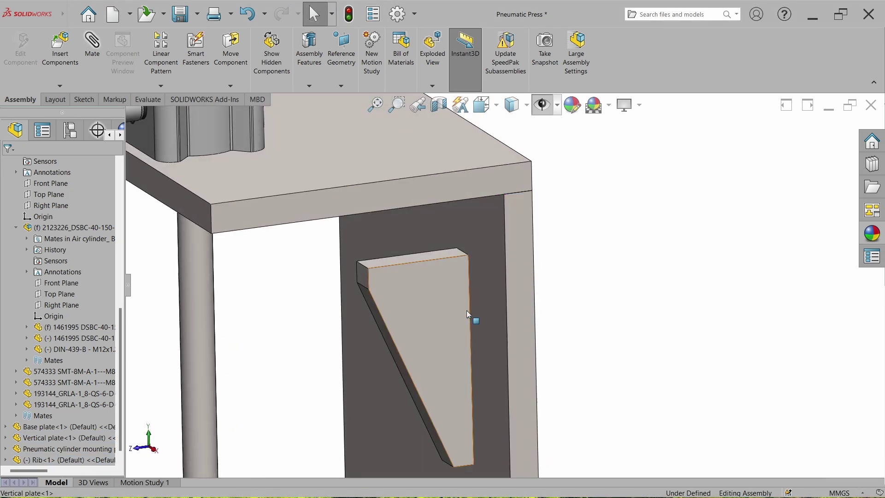
{"action": "left_click", "coordinate": [457, 305]}
{"action": "left_click", "coordinate": [525, 311], "text": "ctrl"}
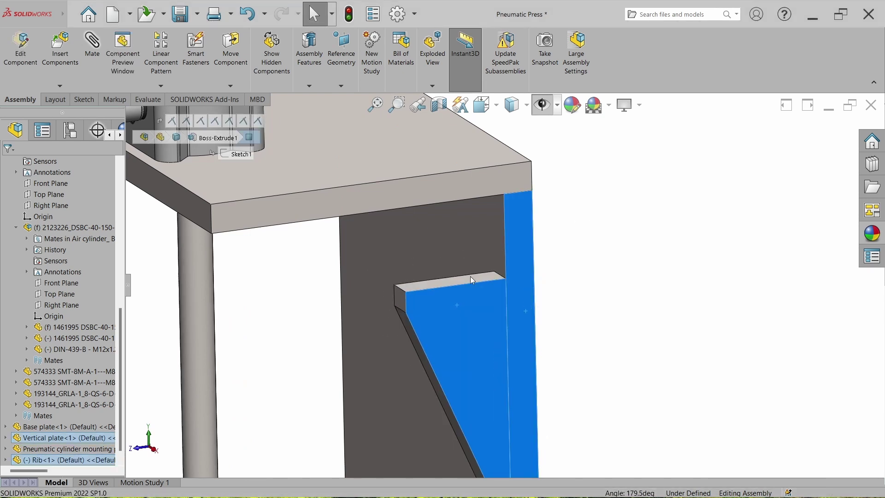
Mate the rib's top face to the underside of the cylinder mounting plate
{"action": "left_click", "coordinate": [472, 280]}
{"action": "middle_click_drag", "start_coordinate": [474, 312], "coordinate": [424, 218]}
{"action": "left_click", "coordinate": [424, 218], "text": "ctrl"}
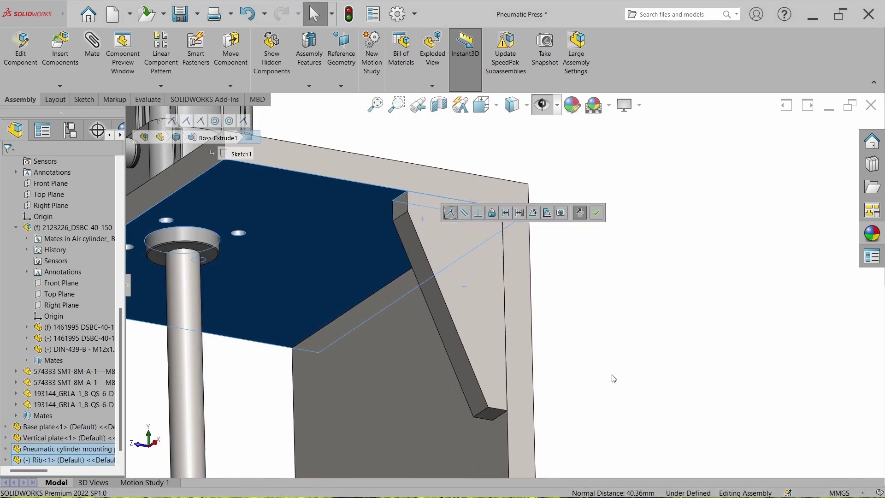
{"action": "scroll", "coordinate": [652, 287], "scroll_direction": "up", "scroll_amount": 5}
{"action": "middle_click_drag", "start_coordinate": [652, 286], "coordinate": [570, 319]}
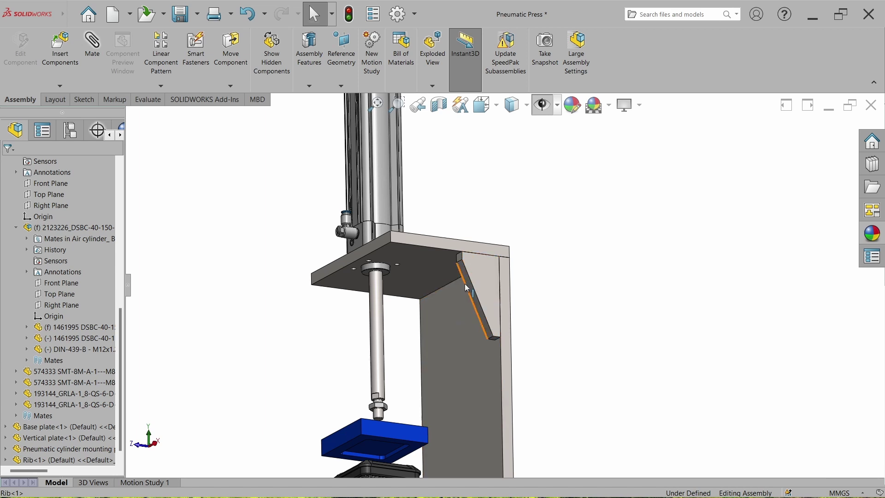
Copy the rib as Rib<2>, place it beside the cylinder rod, and view the press isometrically
{"action": "left_click_drag", "start_coordinate": [486, 280], "coordinate": [336, 344], "text": "ctrl"}
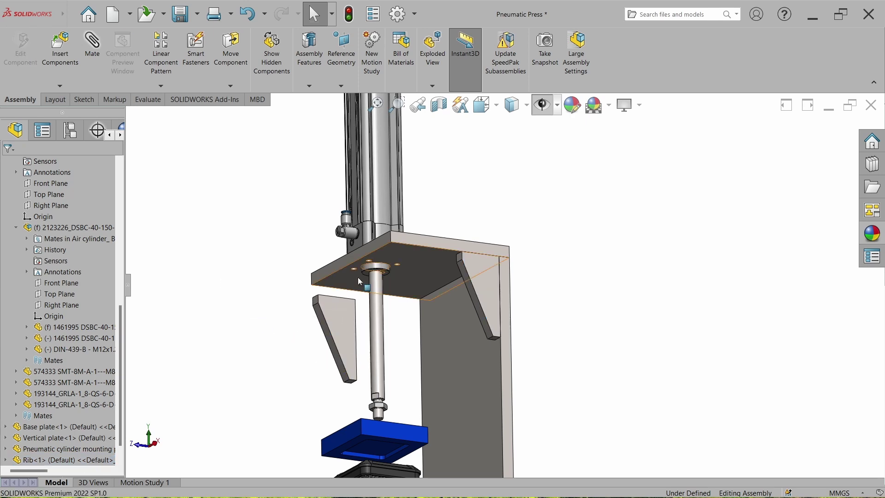
{"action": "middle_click_drag", "start_coordinate": [358, 278], "coordinate": [527, 333]}
{"action": "scroll", "coordinate": [424, 301], "scroll_direction": "down", "scroll_amount": 5}
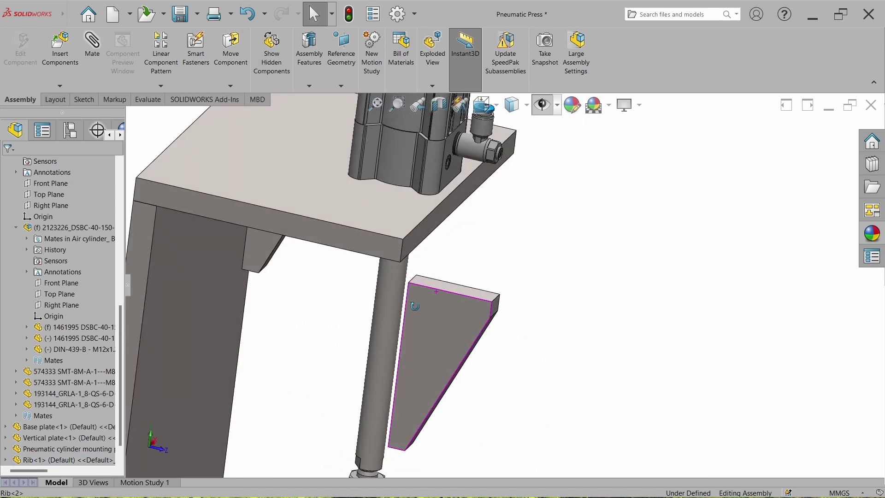
{"action": "left_click", "coordinate": [450, 286]}
{"action": "mouse_move", "coordinate": [449, 287]}
{"action": "middle_mouse_down"}
{"action": "mouse_move", "coordinate": [375, 247]}
{"action": "mouse_move", "coordinate": [447, 300]}
{"action": "mouse_move", "coordinate": [323, 258]}
{"action": "mouse_move", "coordinate": [300, 283]}
{"action": "middle_mouse_up"}
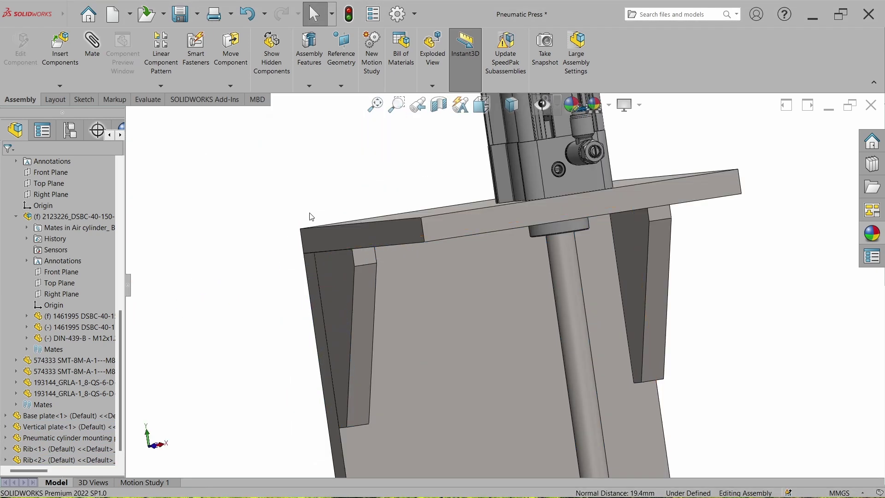
{"action": "key", "text": "ctrl+7"}
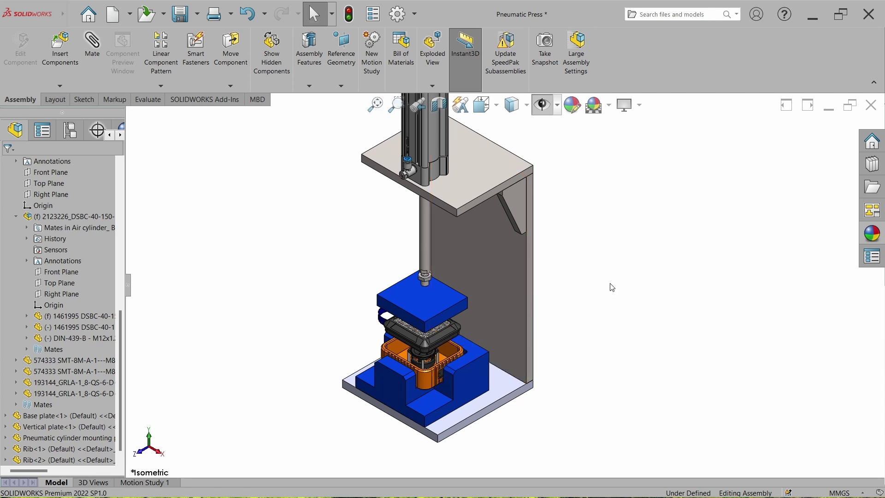
{"action": "scroll", "coordinate": [563, 355], "scroll_direction": "down", "scroll_amount": 2}
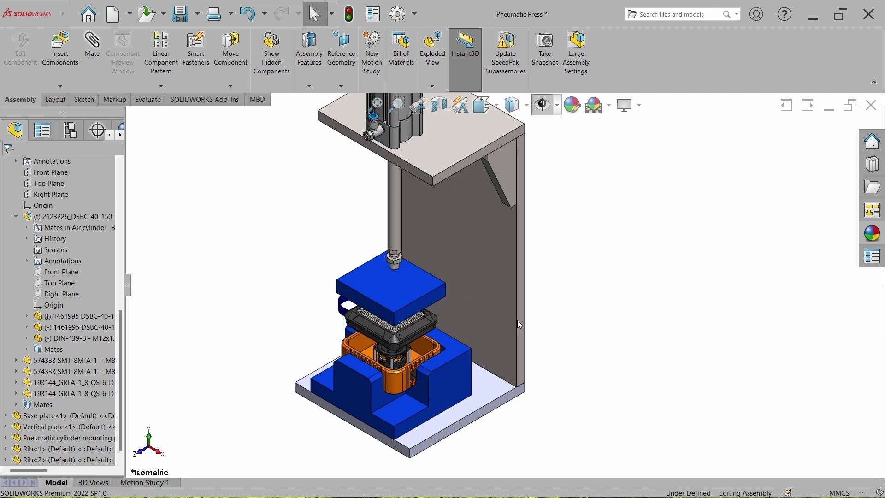
List the vertical plate's mates and bring up options for Coincident6 with Base plate<1>
{"action": "left_click", "coordinate": [497, 270]}
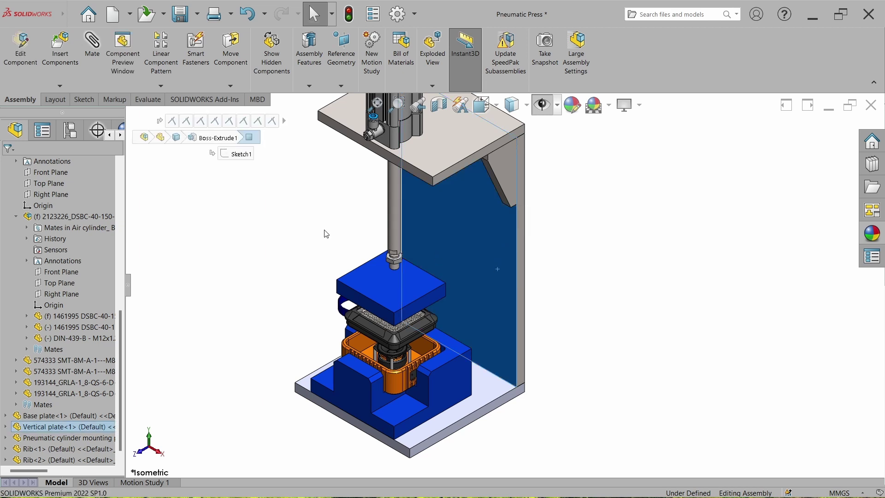
{"action": "left_click", "coordinate": [42, 131]}
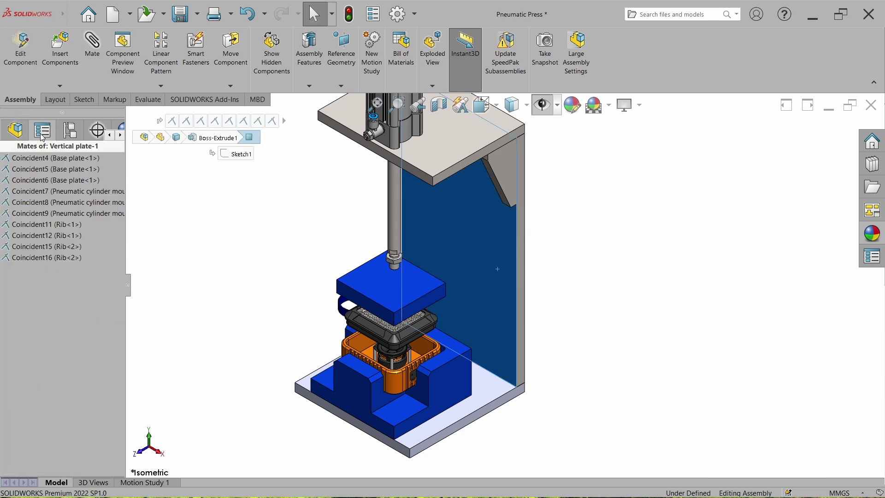
{"action": "left_click", "coordinate": [34, 181]}
{"action": "middle_click_drag", "start_coordinate": [318, 243], "coordinate": [584, 308]}
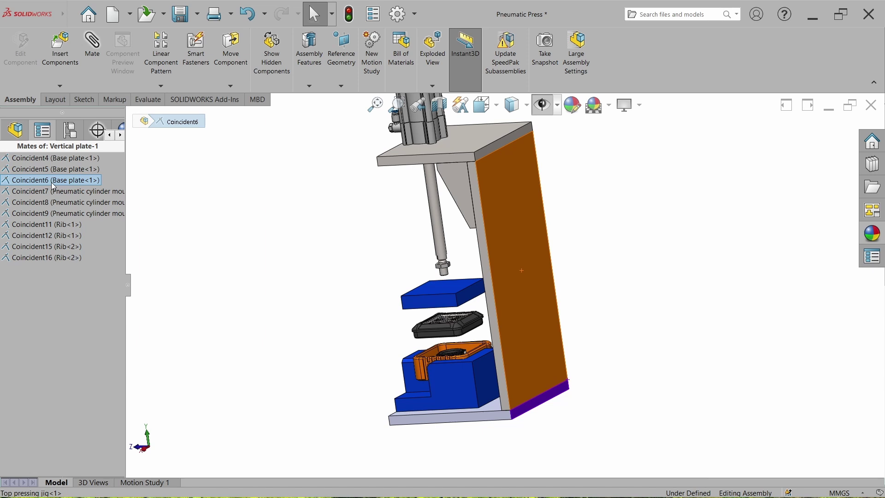
{"action": "right_click", "coordinate": [51, 182]}
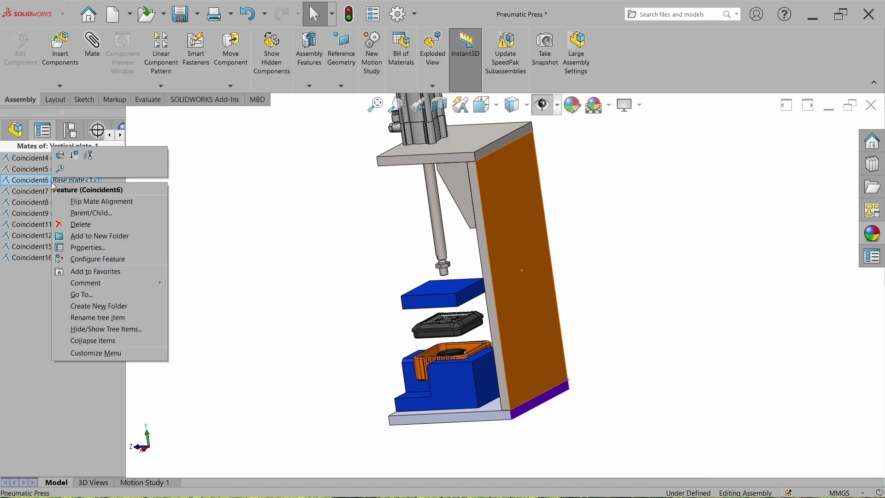
Change Coincident6 into a 50 mm Distance mate with flipped dimension, then return to isometric
{"action": "left_click", "coordinate": [58, 156]}
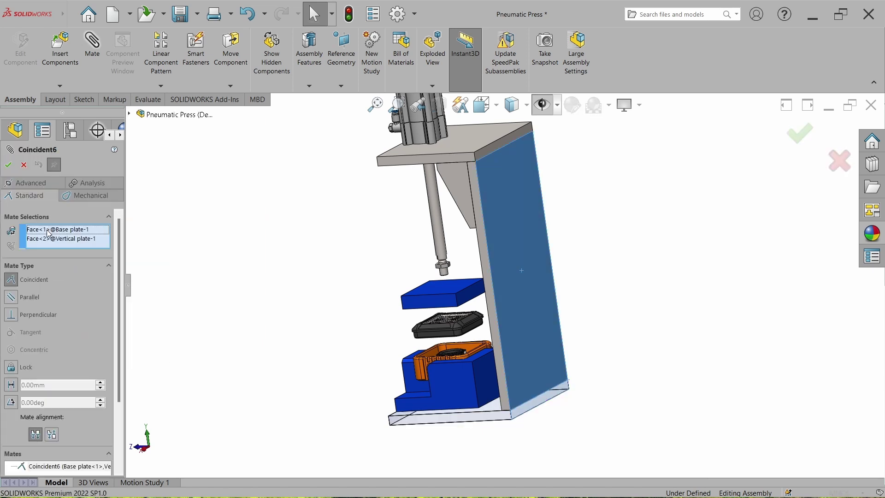
{"action": "left_click", "coordinate": [11, 385]}
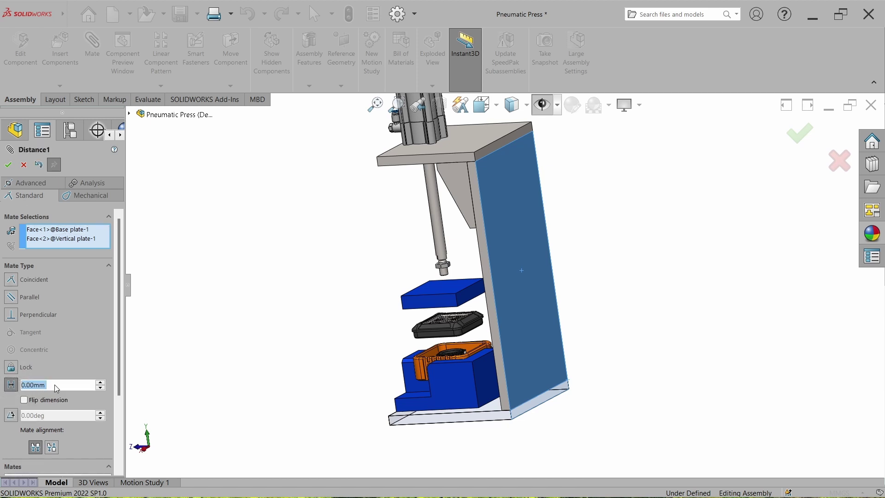
{"action": "type", "text": "50"}
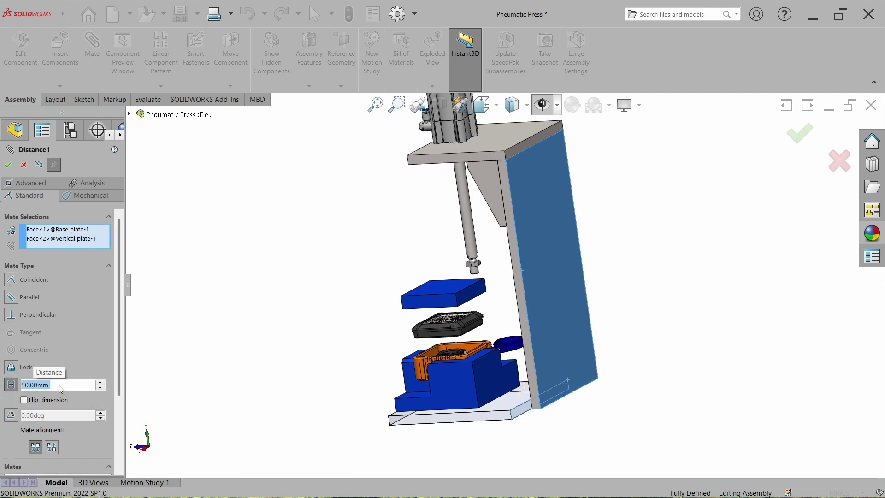
{"action": "left_click", "coordinate": [46, 401]}
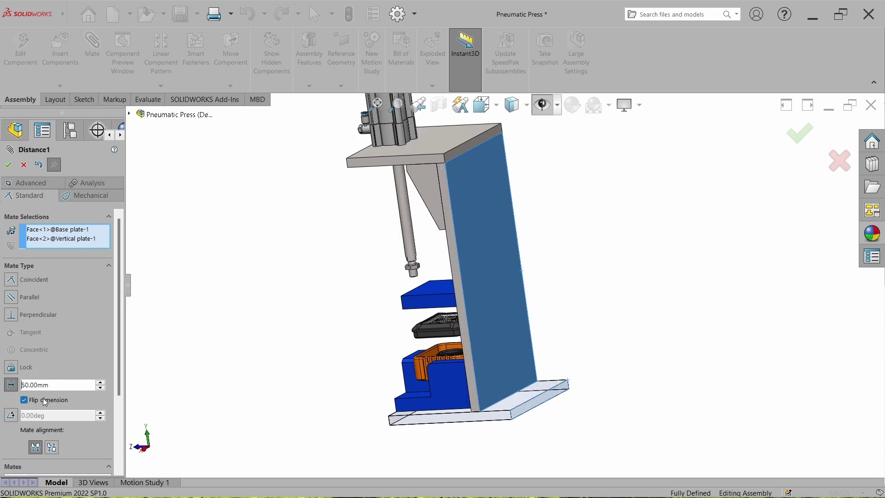
{"action": "left_click", "coordinate": [7, 165]}
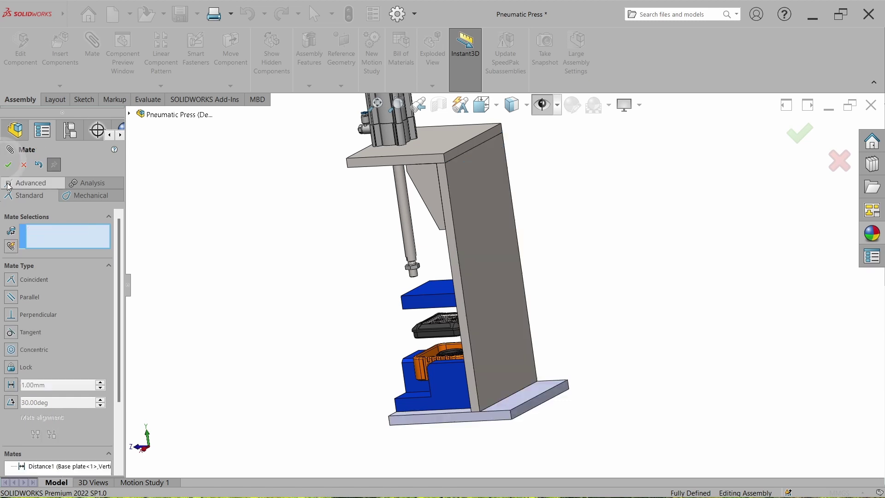
{"action": "left_click", "coordinate": [7, 165]}
{"action": "key", "text": "ctrl+7"}
{"action": "scroll", "coordinate": [616, 422], "scroll_direction": "down", "scroll_amount": 5}
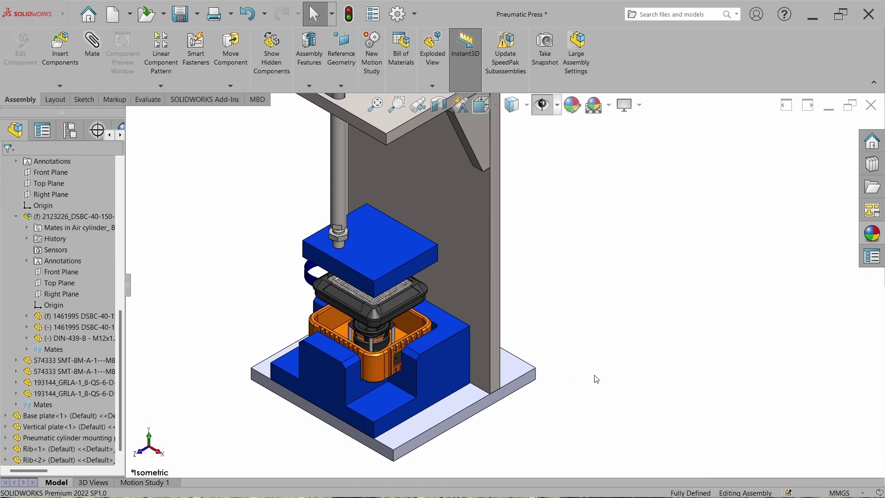
Drag a fourth rib into the assembly and rotate it freely into rough orientation
{"action": "left_click_drag", "start_coordinate": [491, 164], "coordinate": [576, 275]}
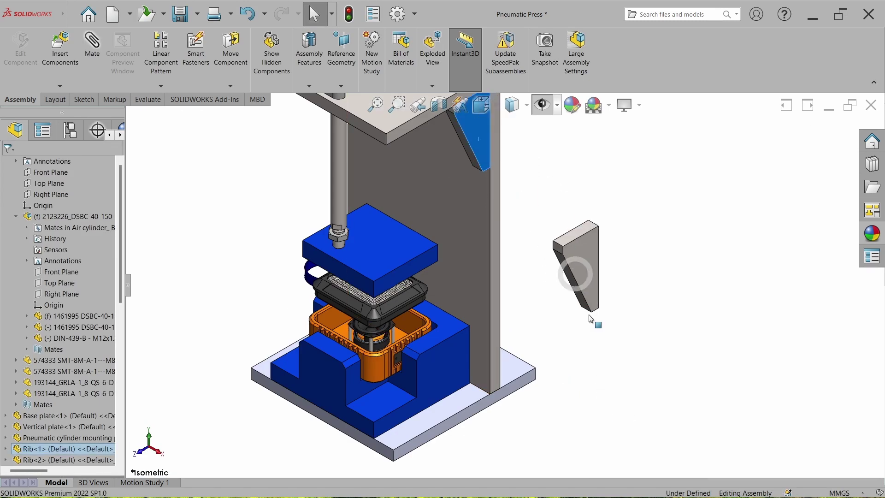
{"action": "right_click", "coordinate": [588, 257]}
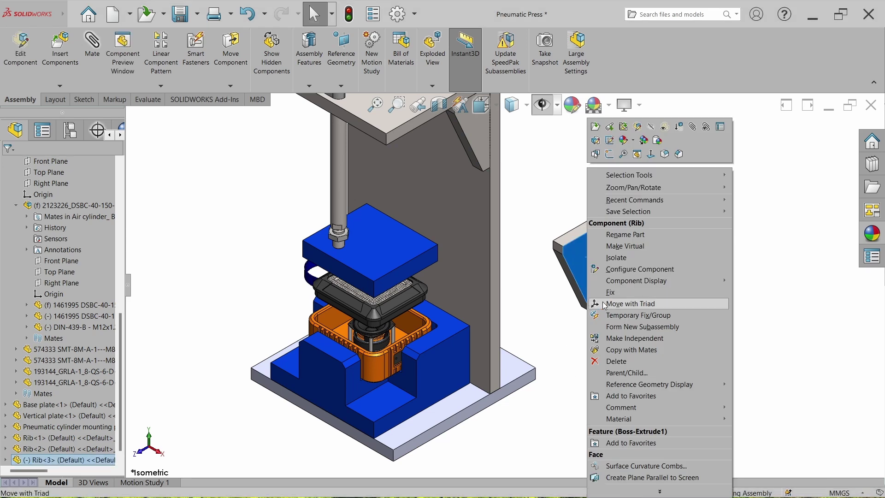
{"action": "left_click", "coordinate": [618, 303]}
{"action": "left_click_drag", "start_coordinate": [552, 222], "coordinate": [670, 371]}
{"action": "key", "text": "Escape"}
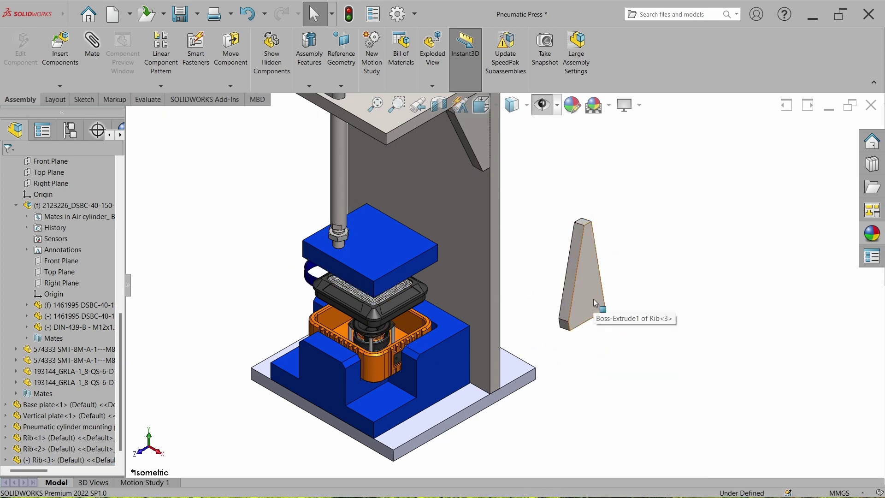
Rotate the third rib about its vertical axis to reposition it
{"action": "left_click", "coordinate": [593, 300]}
{"action": "right_click", "coordinate": [594, 299]}
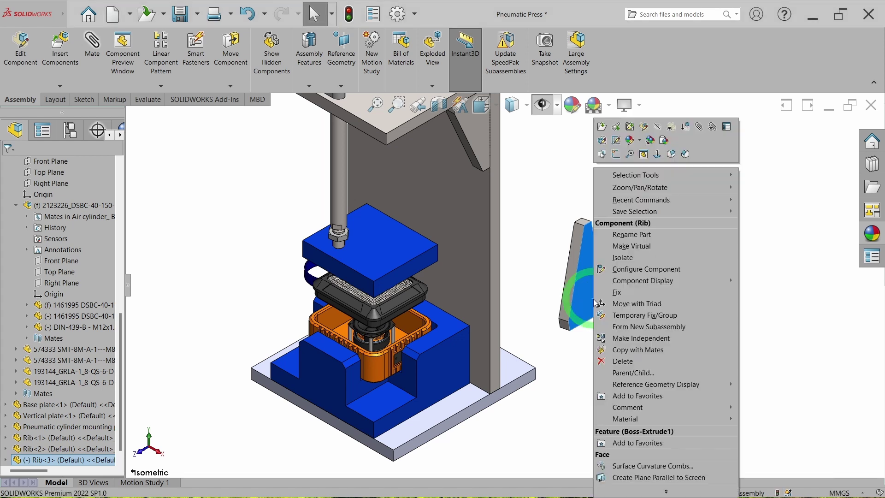
{"action": "left_click", "coordinate": [618, 304]}
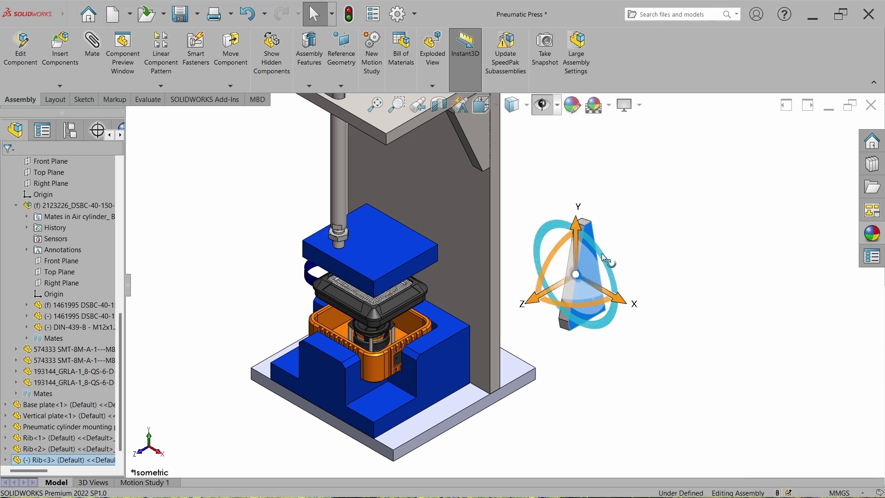
{"action": "left_click_drag", "start_coordinate": [549, 256], "coordinate": [624, 307]}
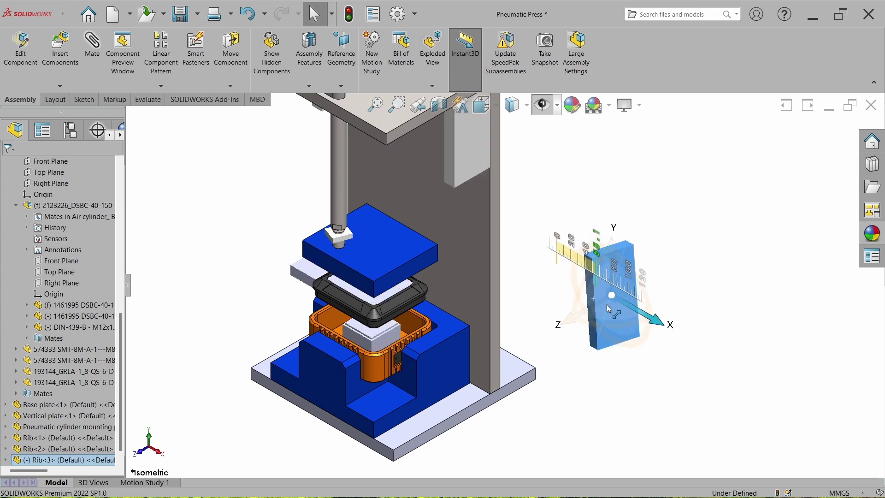
{"action": "right_click", "coordinate": [591, 223]}
{"action": "key", "text": "Escape"}
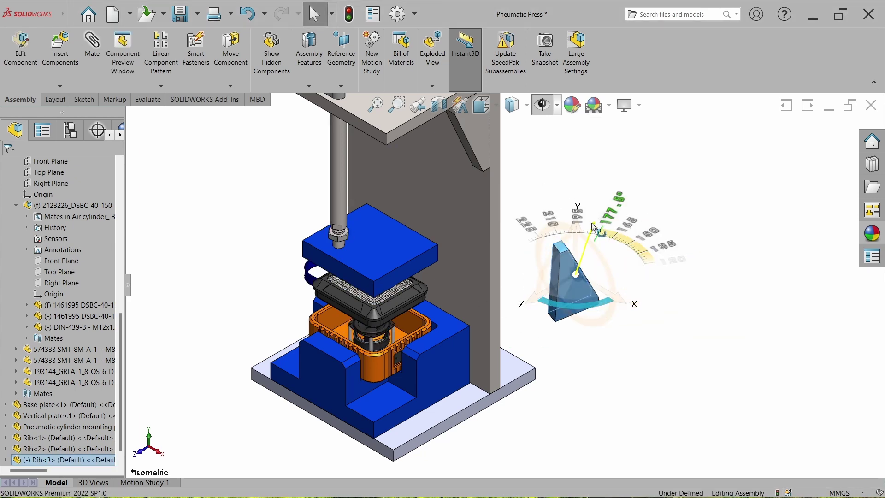
Inspect Rib<4> against the mounting plate, then return to Isometric view
{"action": "middle_click_drag", "start_coordinate": [591, 223], "coordinate": [477, 311]}
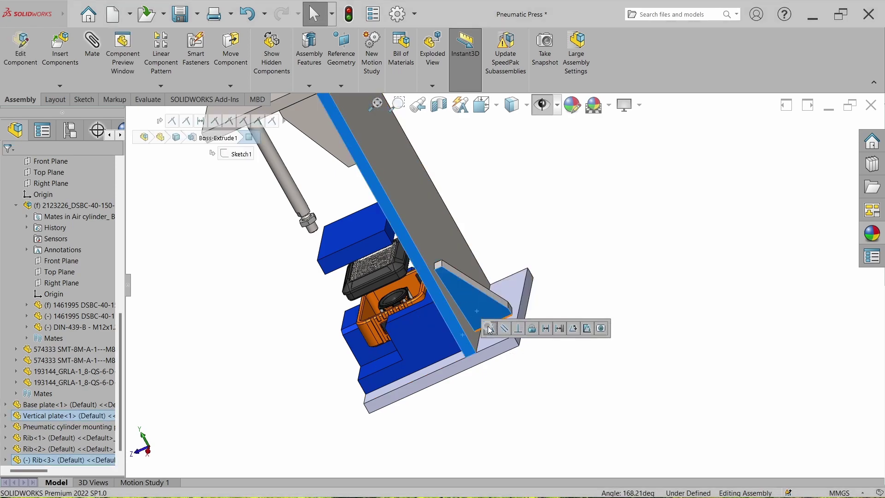
{"action": "scroll", "coordinate": [504, 339], "scroll_direction": "down", "scroll_amount": 5}
{"action": "scroll", "coordinate": [493, 307], "scroll_direction": "up", "scroll_amount": 3}
{"action": "middle_click_drag", "start_coordinate": [460, 352], "coordinate": [434, 247]}
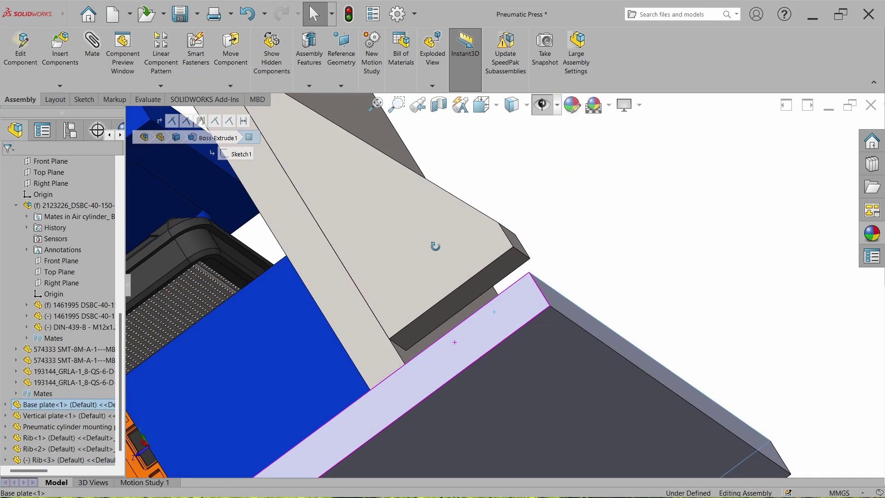
{"action": "scroll", "coordinate": [423, 399], "scroll_direction": "up", "scroll_amount": 3}
{"action": "left_click", "coordinate": [576, 258]}
{"action": "middle_click_drag", "start_coordinate": [424, 399], "coordinate": [397, 332]}
{"action": "scroll", "coordinate": [371, 272], "scroll_direction": "down", "scroll_amount": 5}
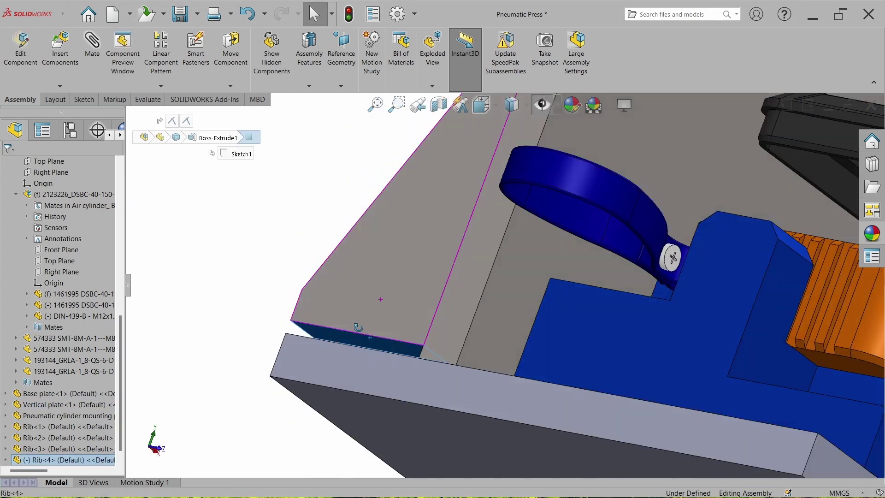
{"action": "left_click", "coordinate": [404, 339]}
{"action": "scroll", "coordinate": [265, 275], "scroll_direction": "up", "scroll_amount": 10}
{"action": "key", "text": "ctrl+7"}
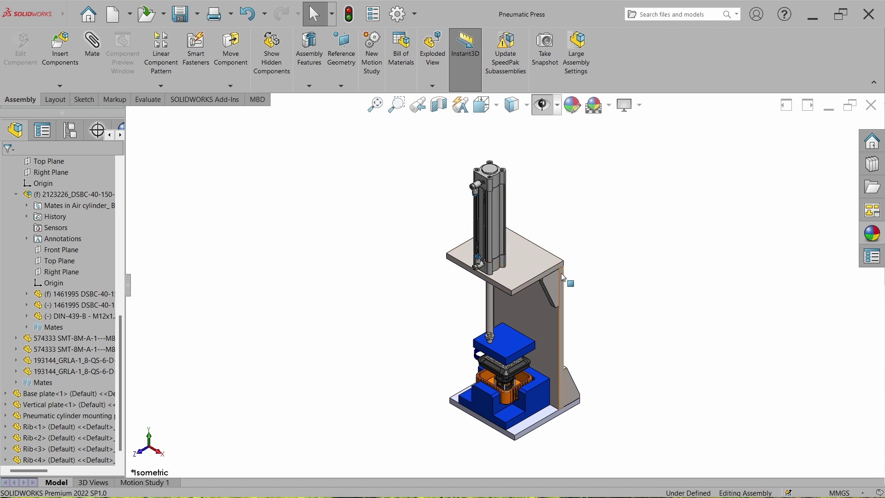
Set the view Normal To the first rib's face and zoom in on the cylinder rod
{"action": "left_click", "coordinate": [557, 291]}
{"action": "left_click", "coordinate": [640, 260]}
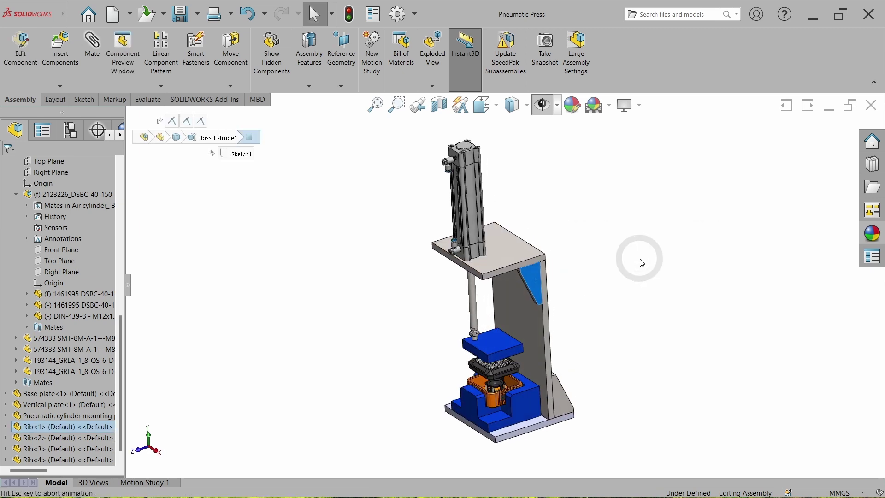
{"action": "left_click", "coordinate": [642, 263]}
{"action": "scroll", "coordinate": [512, 277], "scroll_direction": "down", "scroll_amount": 3}
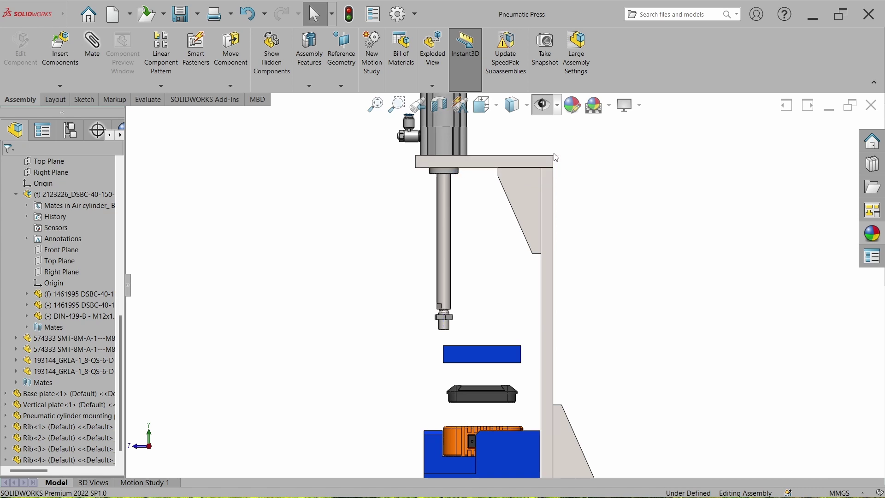
In a new assembly sketch, draw vertical lines through the jig centre and the cylinder rod axis
{"action": "left_click", "coordinate": [90, 102]}
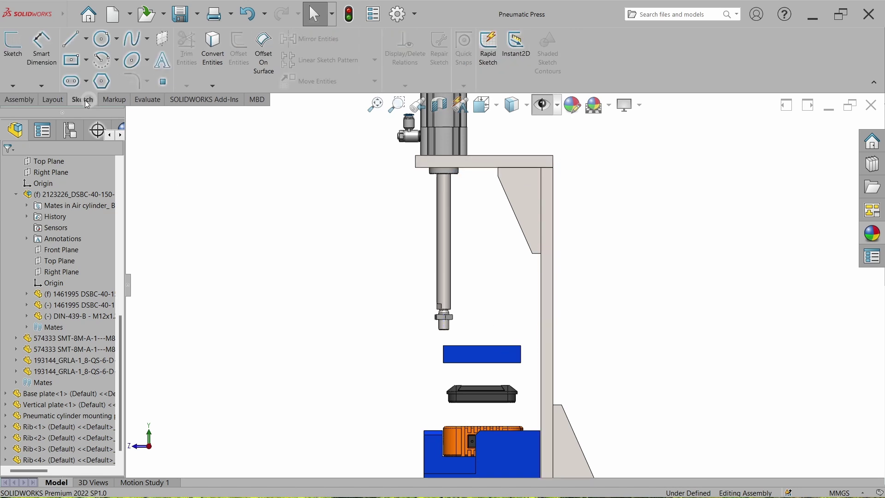
{"action": "left_click", "coordinate": [17, 62]}
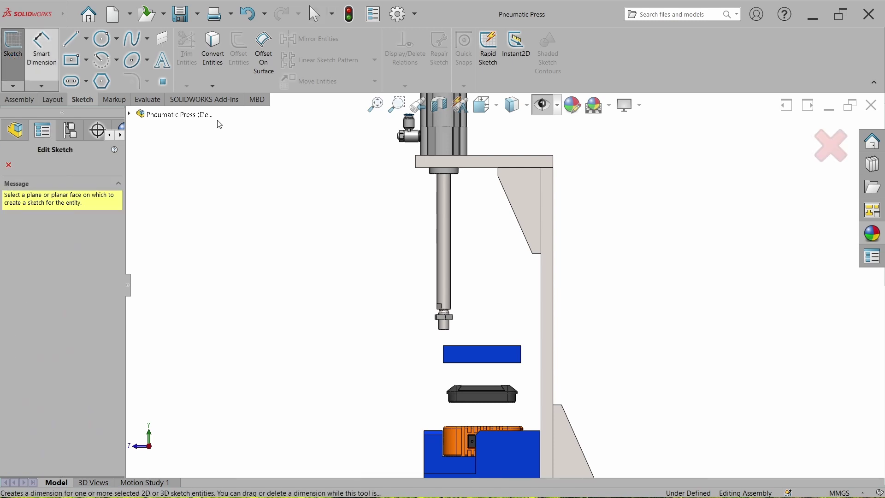
{"action": "left_click", "coordinate": [73, 40]}
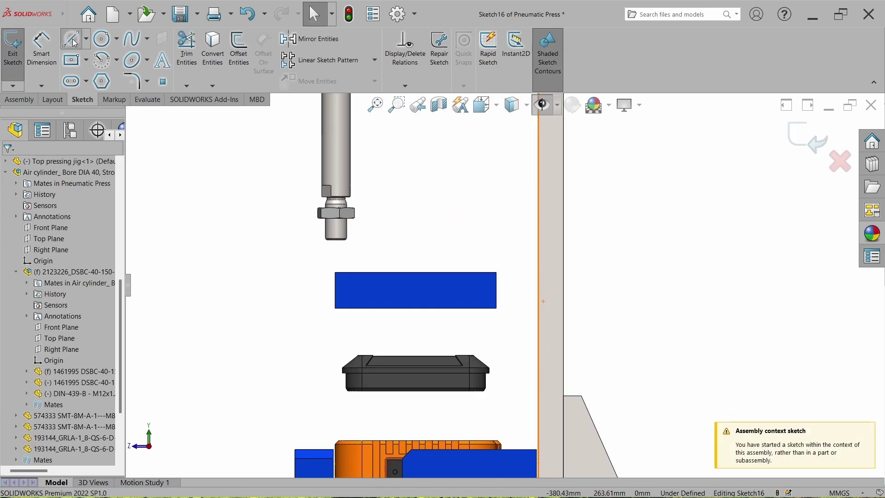
{"action": "left_click", "coordinate": [416, 388]}
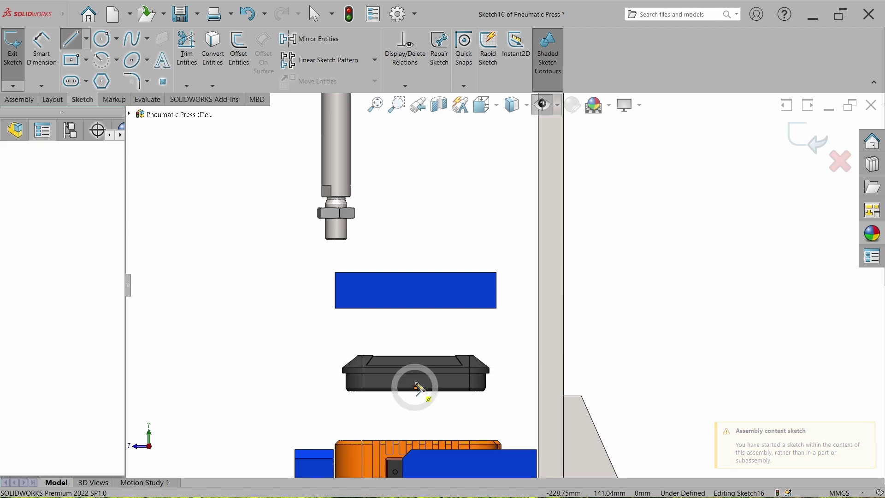
{"action": "left_click", "coordinate": [416, 153]}
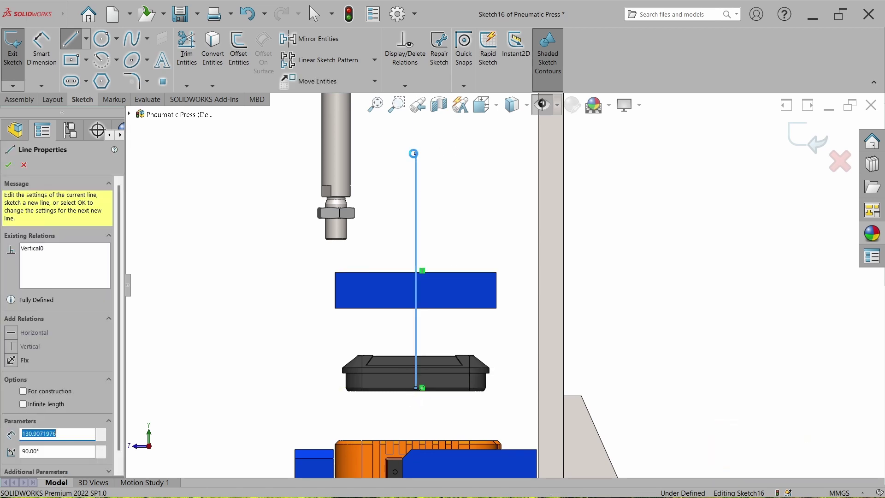
{"action": "left_click", "coordinate": [70, 41]}
{"action": "left_click", "coordinate": [67, 42]}
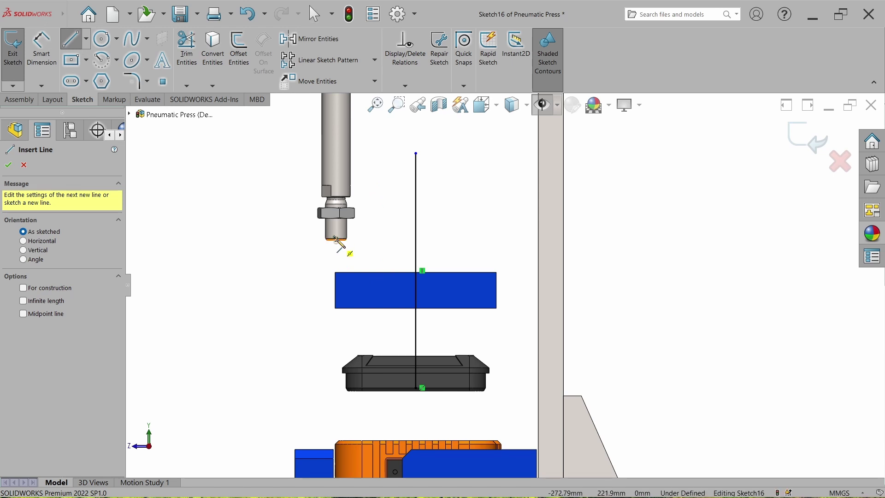
{"action": "left_click", "coordinate": [337, 239]}
{"action": "left_click", "coordinate": [336, 146]}
{"action": "key", "text": "Escape"}
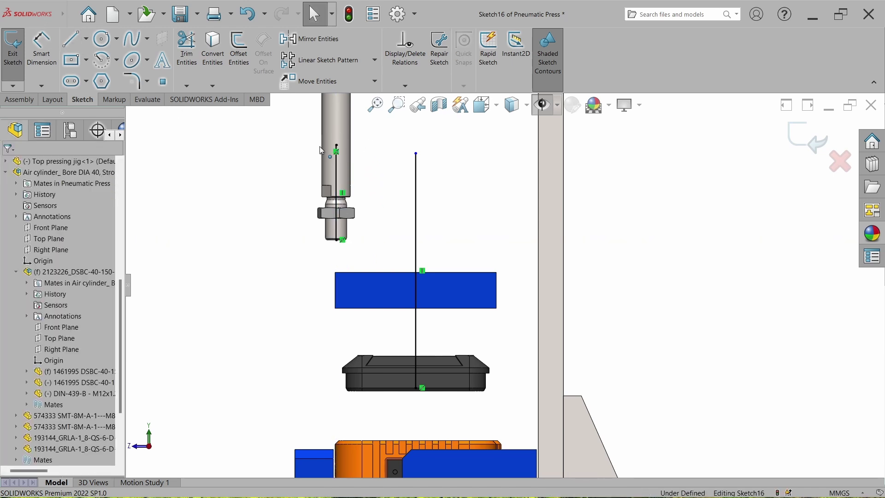
Smart Dimension the 44.50 mm offset between the rod line and the jig centre line
{"action": "left_click", "coordinate": [42, 49]}
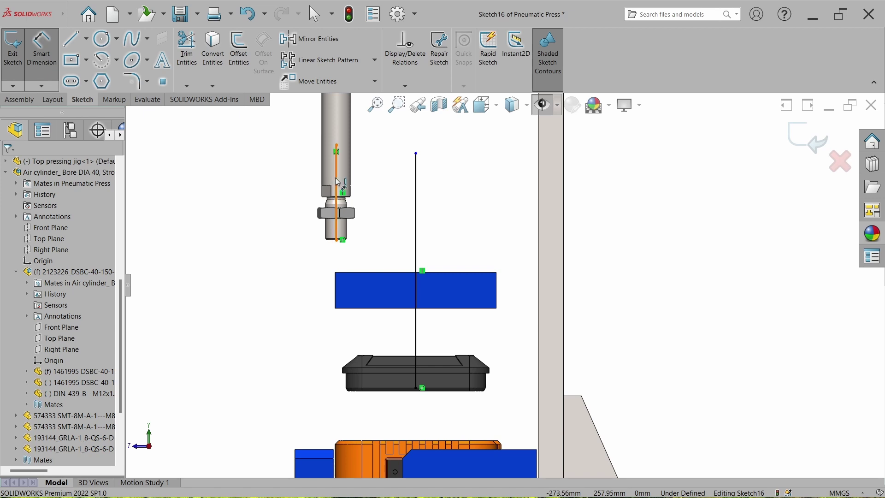
{"action": "left_click", "coordinate": [338, 182]}
{"action": "left_click", "coordinate": [415, 189]}
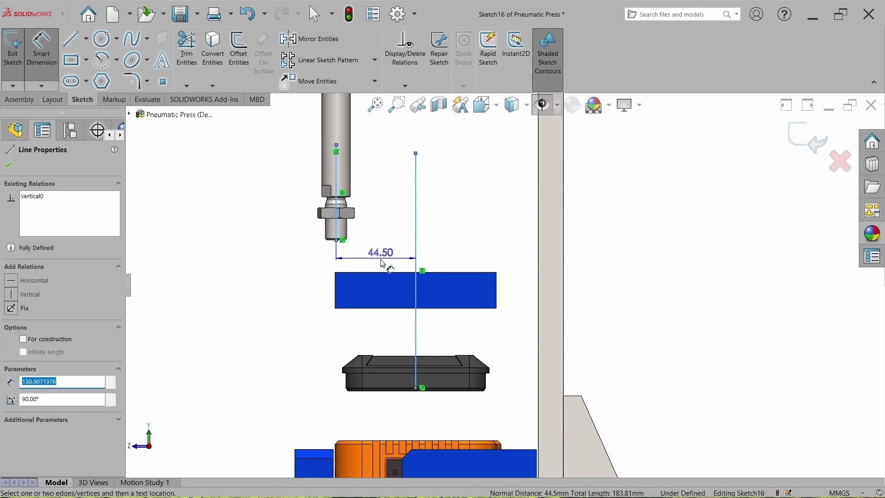
{"action": "left_click", "coordinate": [382, 263]}
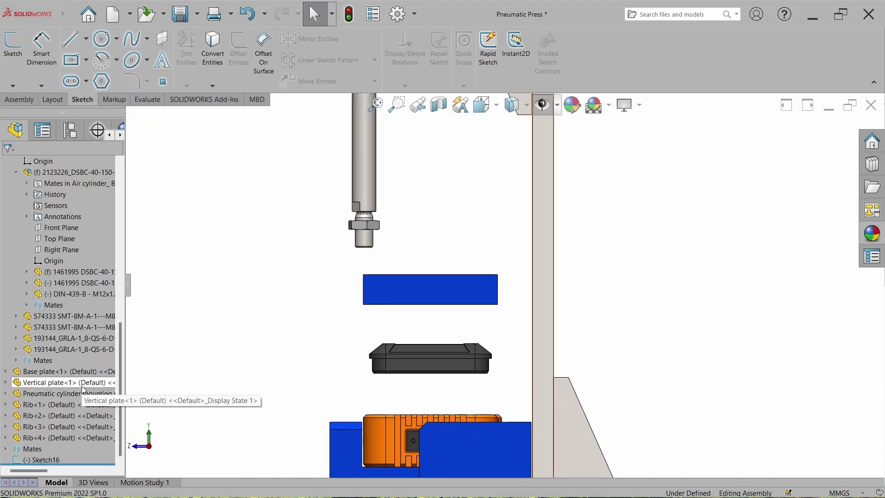
Exit the sketch, change the mounting plate's 160.00 mm dimension to 160-44.5, and rebuild
{"action": "left_click", "coordinate": [50, 460]}
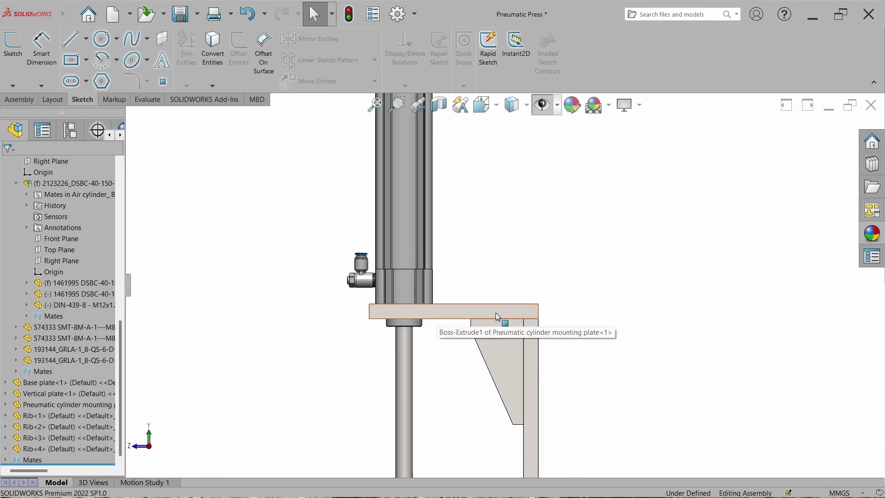
{"action": "scroll", "coordinate": [478, 314], "scroll_direction": "down", "scroll_amount": 5}
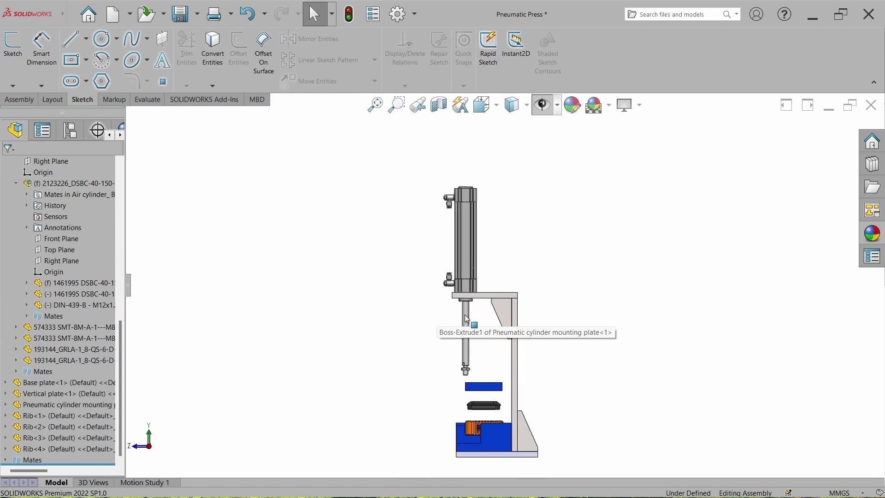
{"action": "middle_click_drag", "start_coordinate": [478, 314], "coordinate": [494, 298]}
{"action": "left_click", "coordinate": [494, 298]}
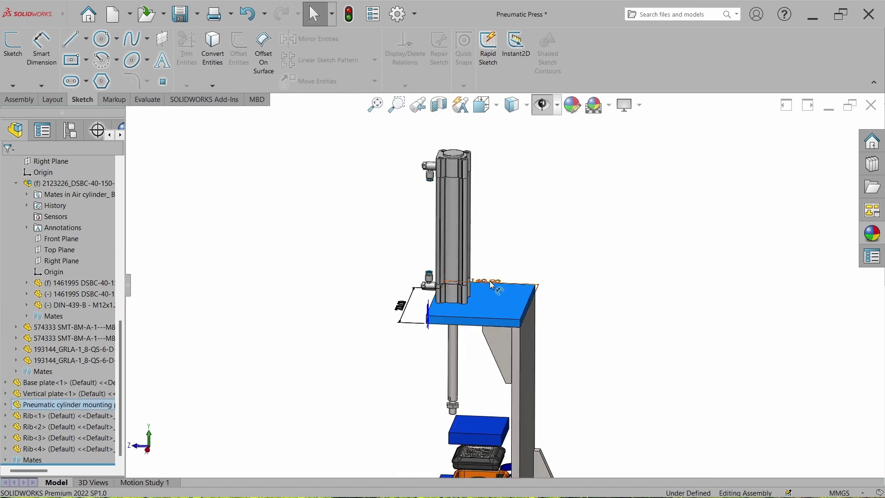
{"action": "double_click", "coordinate": [490, 281]}
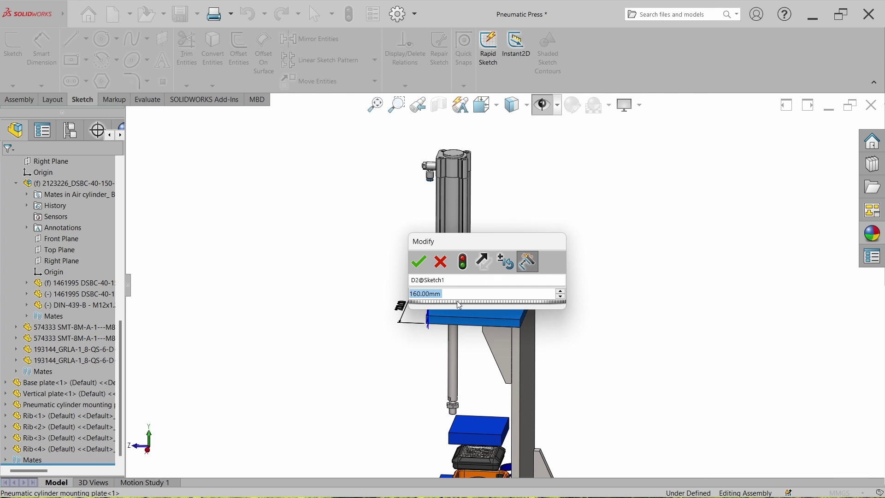
{"action": "type", "text": "-44.5"}
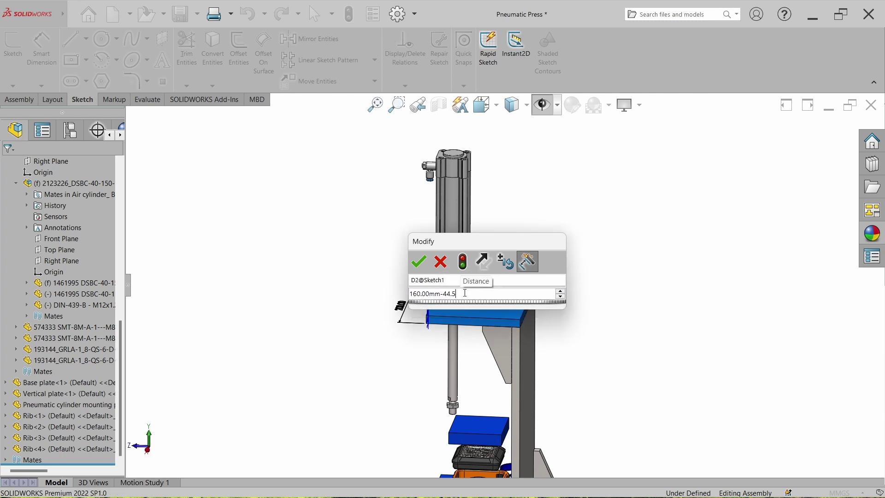
{"action": "key", "text": "Return"}
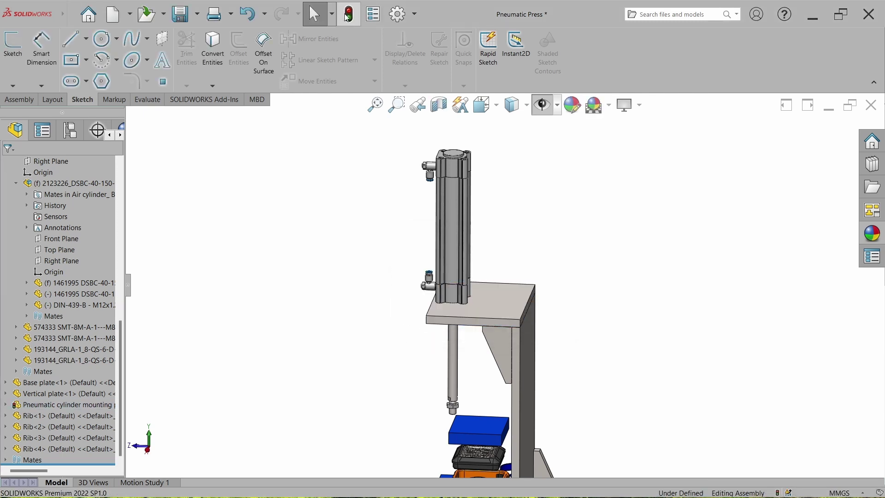
{"action": "key", "text": "ctrl+7"}
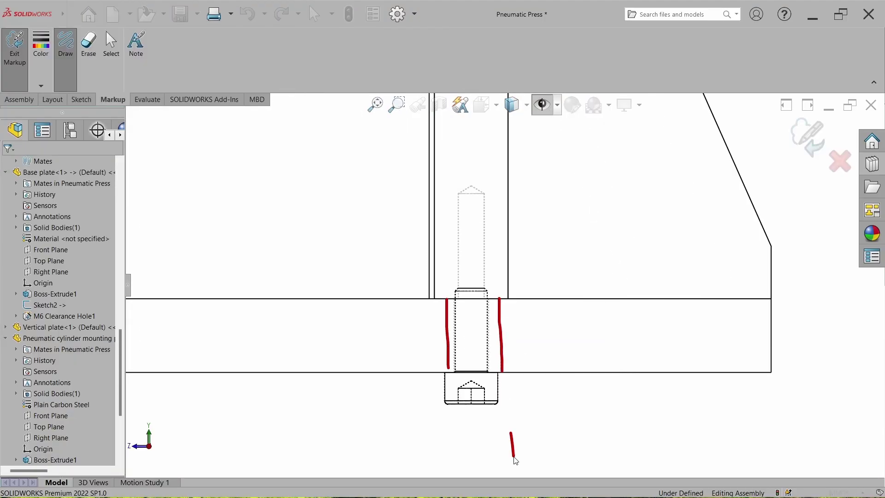
Handwrite the markup note 'M6 → 6.5-7' and circle the clearance range
{"action": "left_click_drag", "start_coordinate": [513, 429], "coordinate": [538, 452]}
{"action": "mouse_move", "coordinate": [557, 424]}
{"action": "left_mouse_down"}
{"action": "mouse_move", "coordinate": [552, 441]}
{"action": "mouse_move", "coordinate": [602, 426]}
{"action": "left_mouse_up"}
{"action": "left_click_drag", "start_coordinate": [592, 417], "coordinate": [593, 436]}
{"action": "left_click_drag", "start_coordinate": [644, 404], "coordinate": [647, 421]}
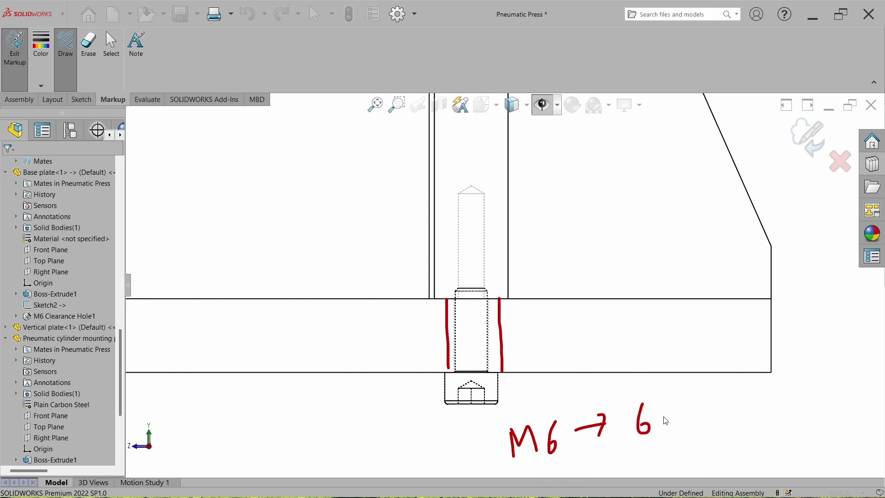
{"action": "left_click_drag", "start_coordinate": [641, 388], "coordinate": [739, 374]}
Sketch outlines of the bolt hole walls and a counterbore in the base plate
{"action": "left_click_drag", "start_coordinate": [320, 298], "coordinate": [320, 332]}
{"action": "left_click_drag", "start_coordinate": [357, 299], "coordinate": [357, 335]}
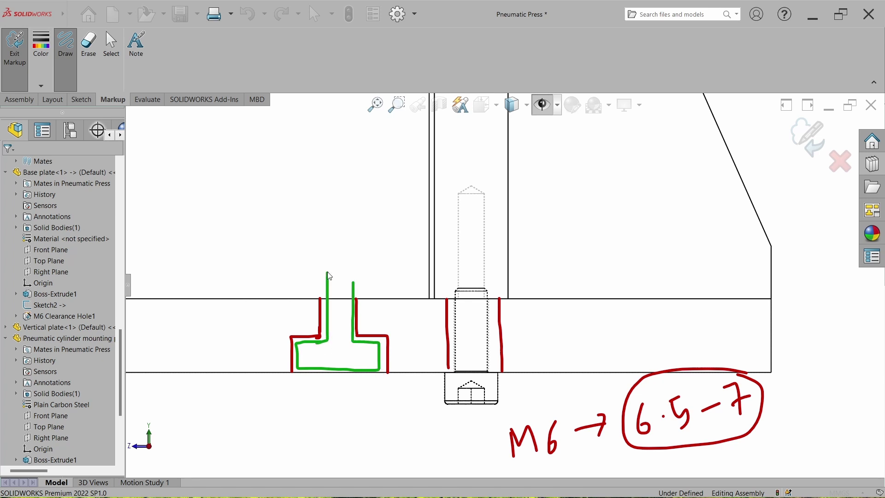
{"action": "left_click_drag", "start_coordinate": [328, 272], "coordinate": [354, 283]}
{"action": "mouse_move", "coordinate": [184, 379]}
{"action": "left_mouse_down"}
{"action": "mouse_move", "coordinate": [278, 382]}
{"action": "mouse_move", "coordinate": [193, 397]}
{"action": "left_mouse_up"}
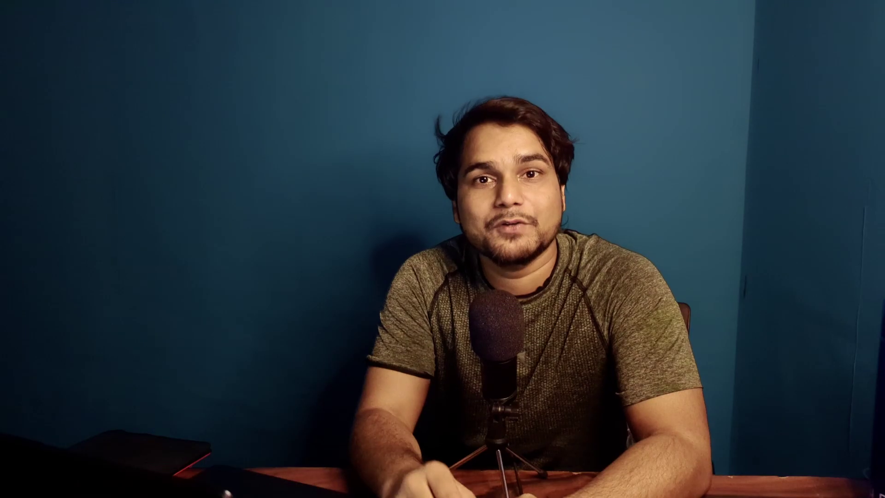